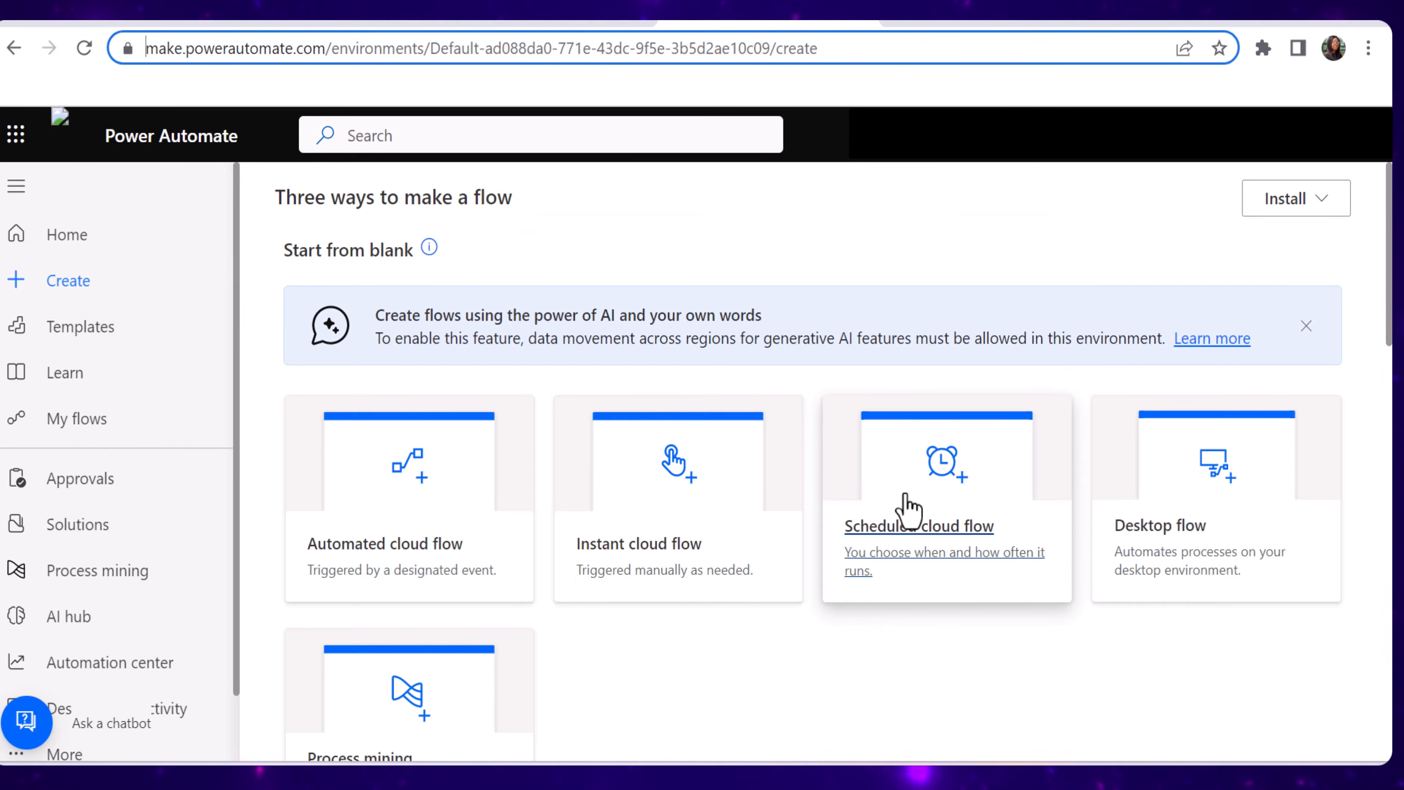
{"action": "scroll", "coordinate": [906, 509], "scroll_direction": "down", "scroll_amount": 2}
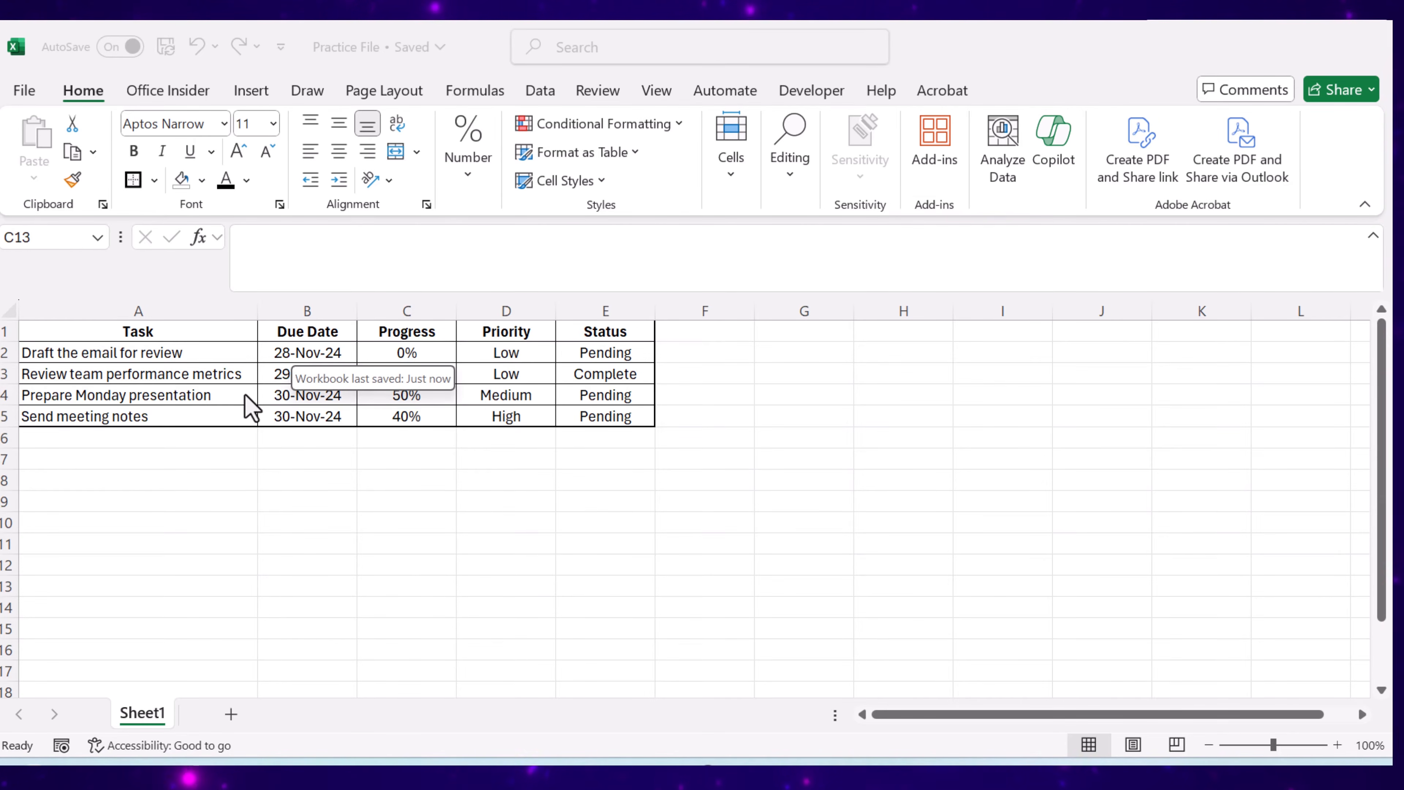
Switch to OneDrive in the browser and open Practice File.xlsx from the Practice File folder
{"action": "left_click", "coordinate": [842, 774]}
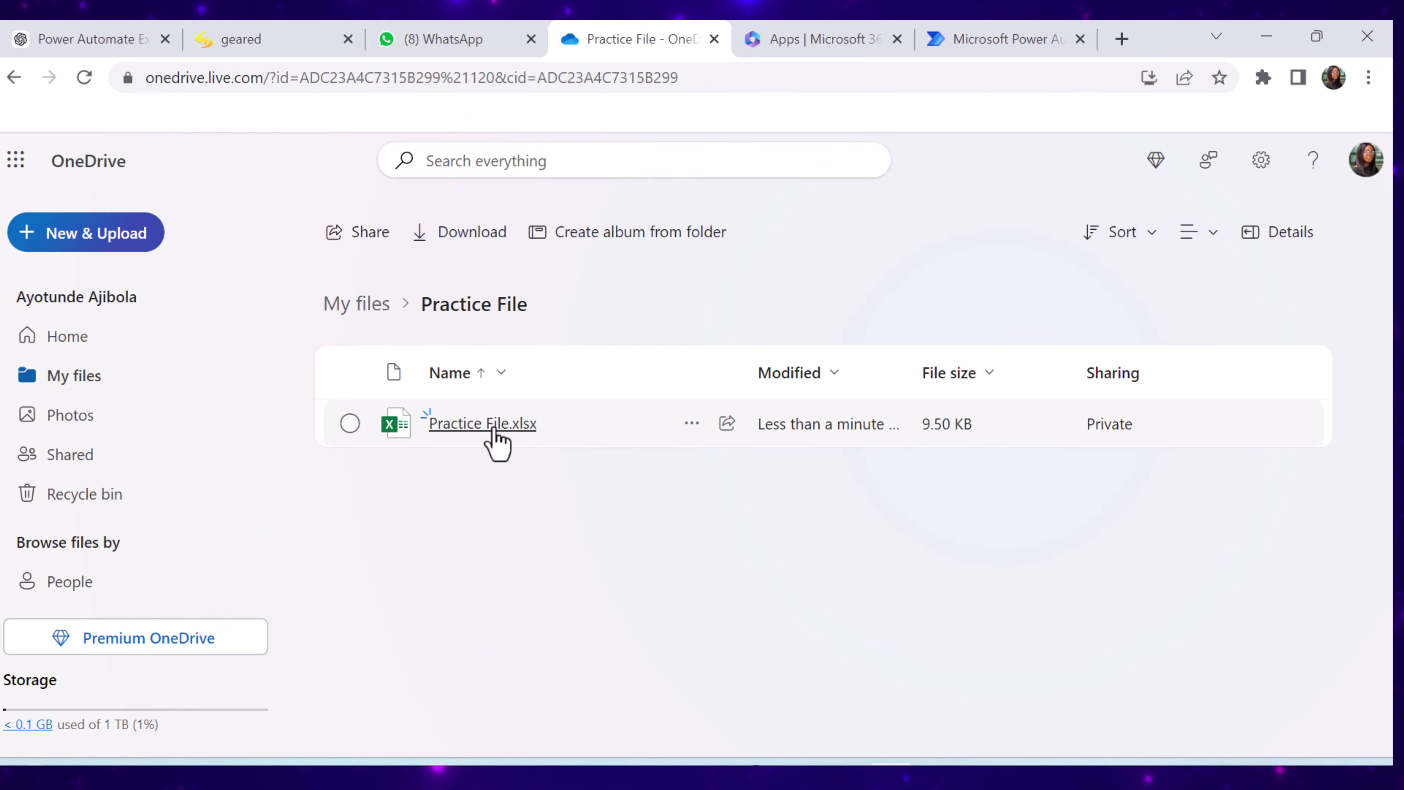
{"action": "left_click", "coordinate": [437, 419]}
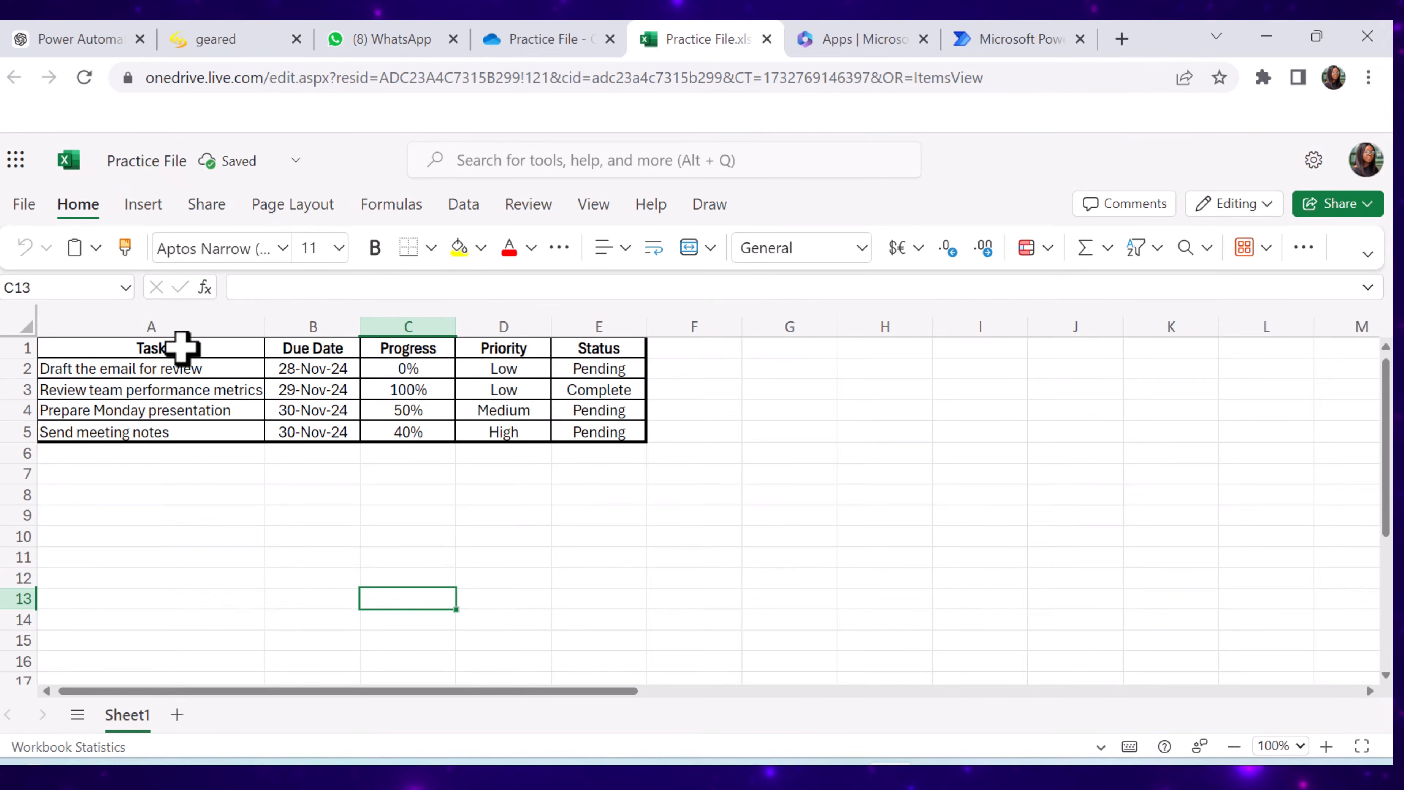
Format the task list A1:E5 as a table with headers, using the Dark Green, Table Style Medium 4 style
{"action": "left_click_drag", "start_coordinate": [181, 351], "coordinate": [598, 349]}
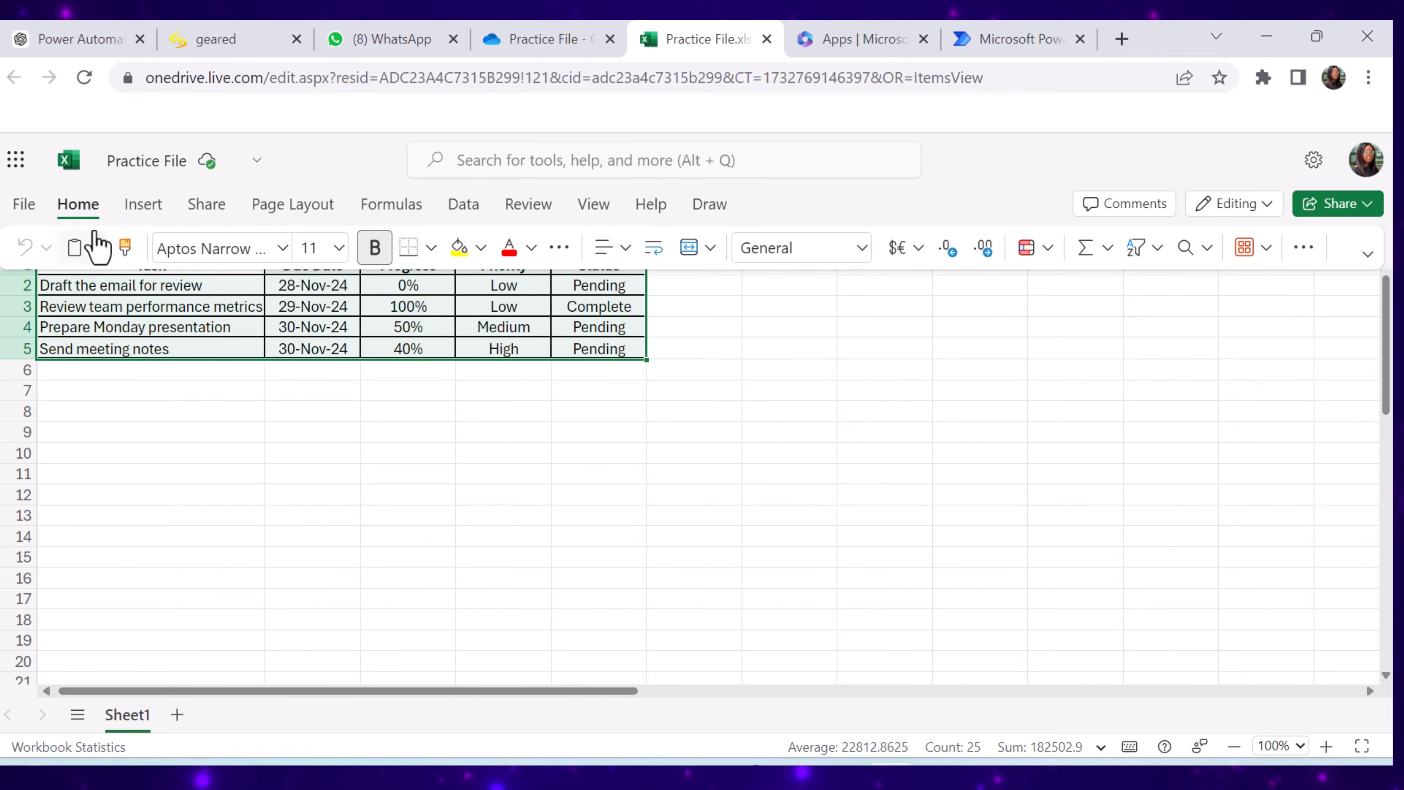
{"action": "left_click", "coordinate": [1304, 255]}
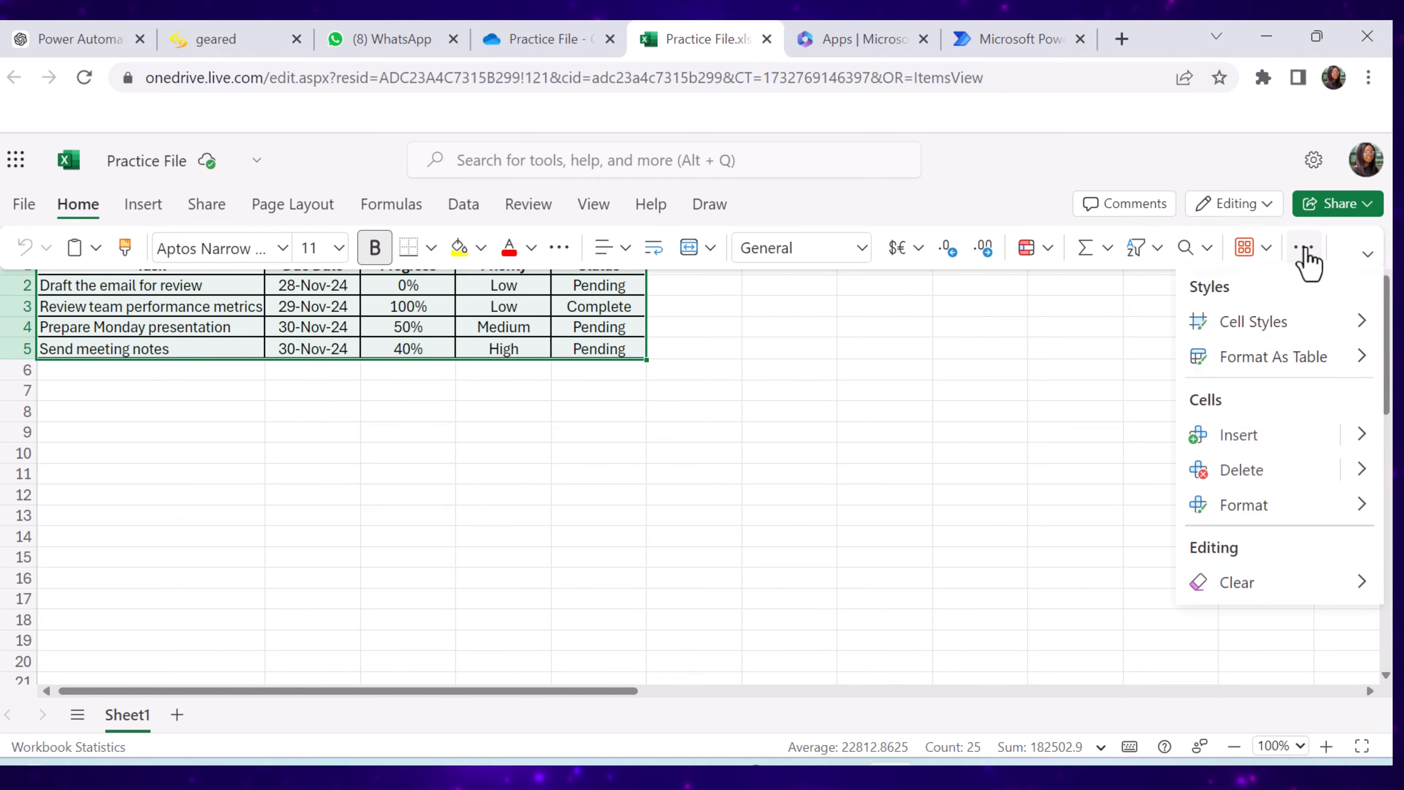
{"action": "left_click", "coordinate": [1275, 358]}
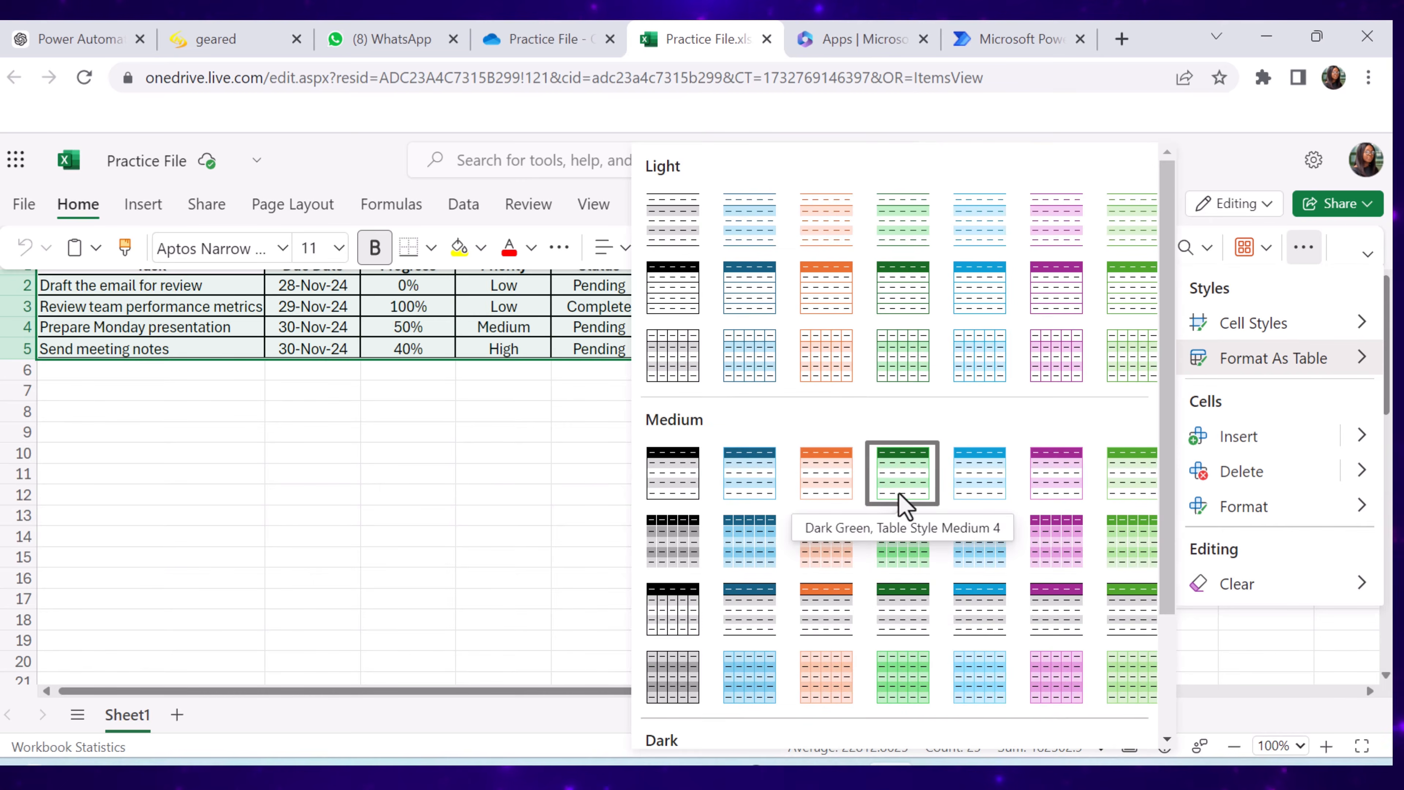
{"action": "left_click", "coordinate": [924, 486]}
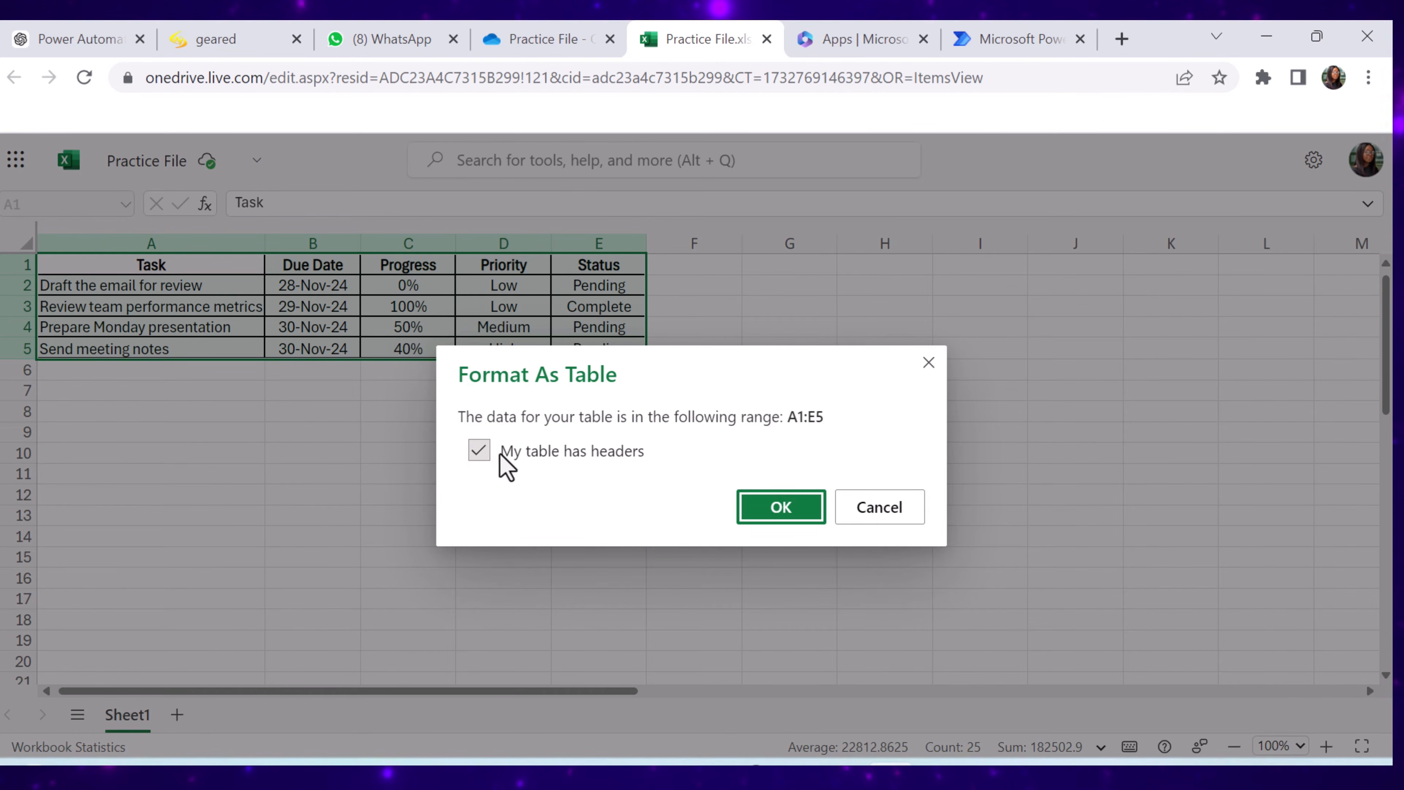
{"action": "left_click", "coordinate": [783, 508]}
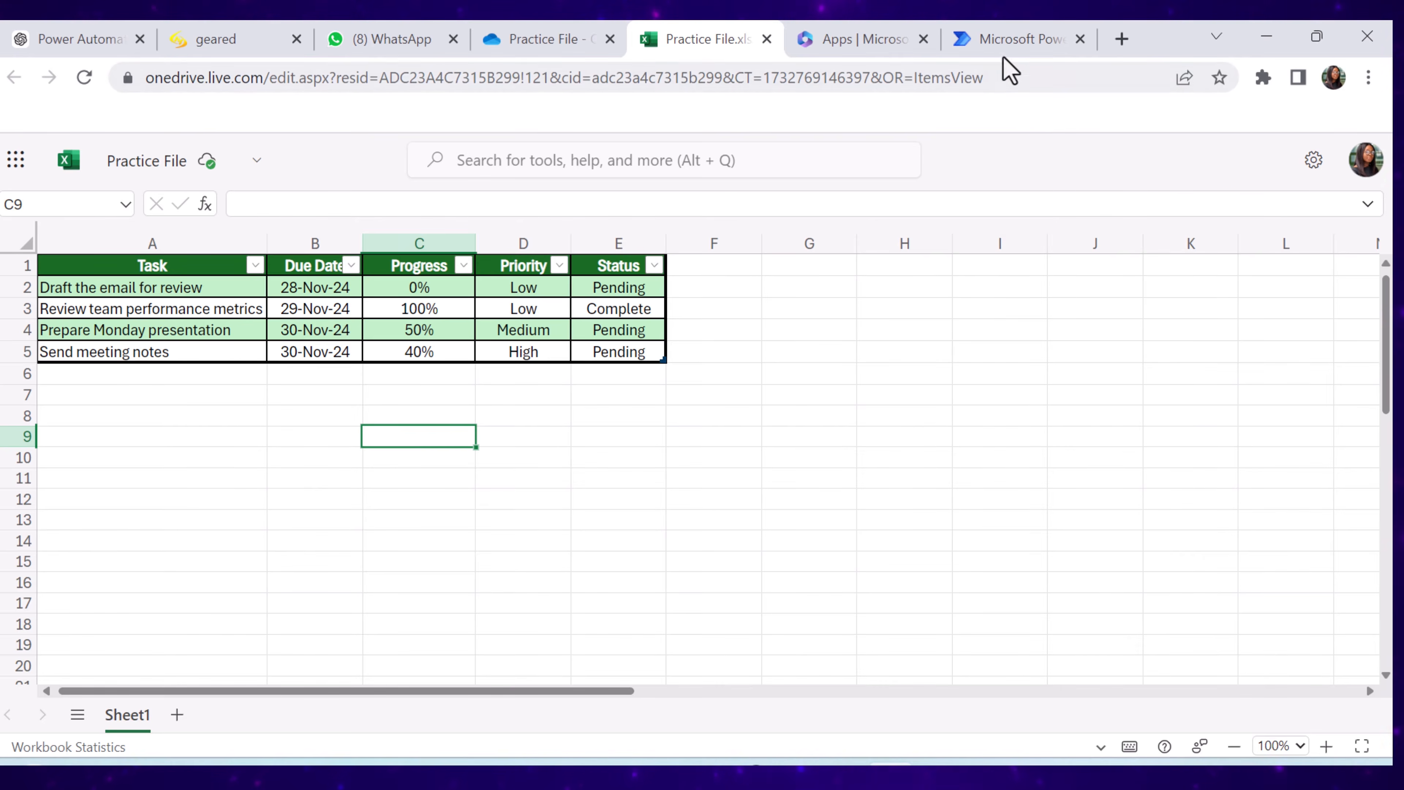
Switch to Power Automate and start a scheduled cloud flow named "Weekly Task Email" with a start time of 08:00 AM
{"action": "left_click", "coordinate": [1005, 40]}
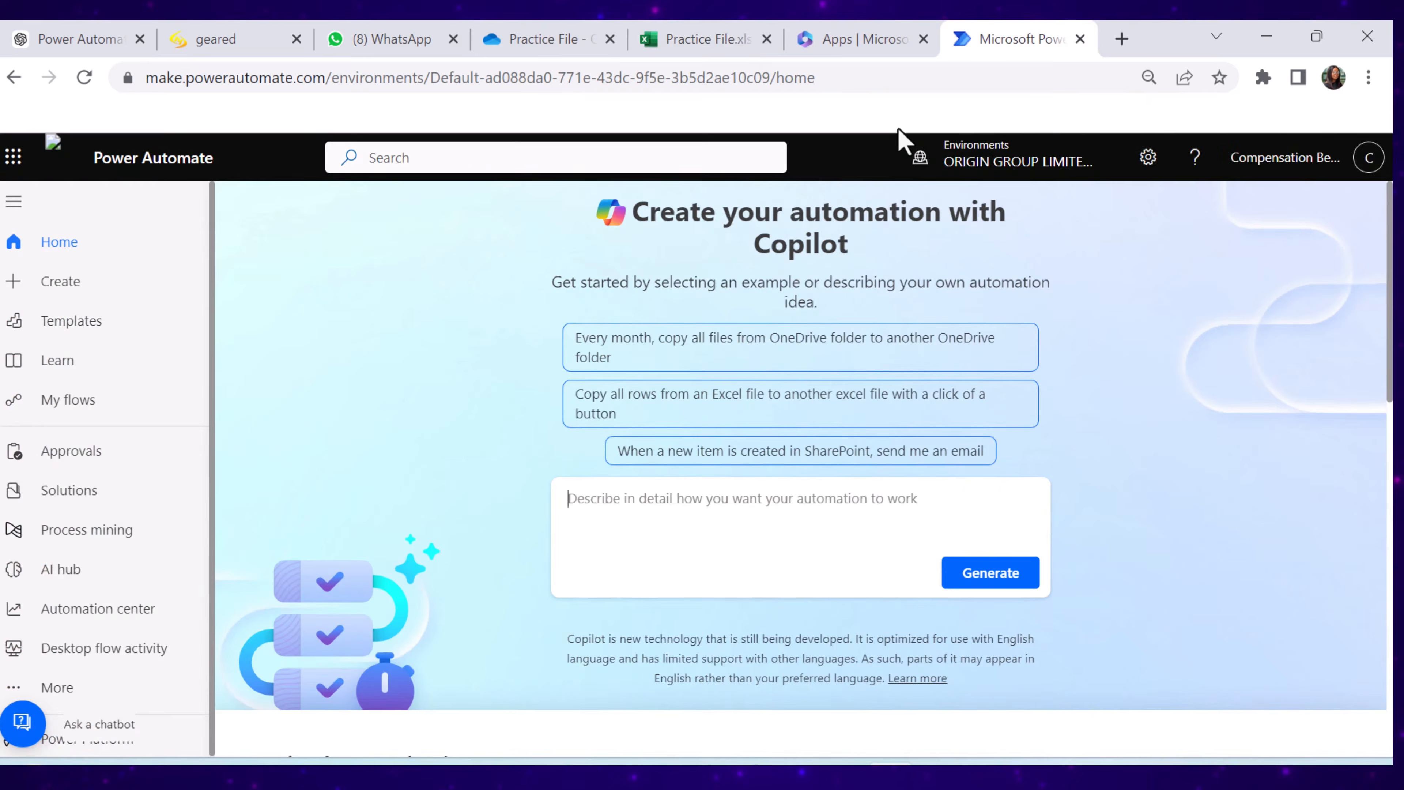
{"action": "left_click", "coordinate": [60, 282]}
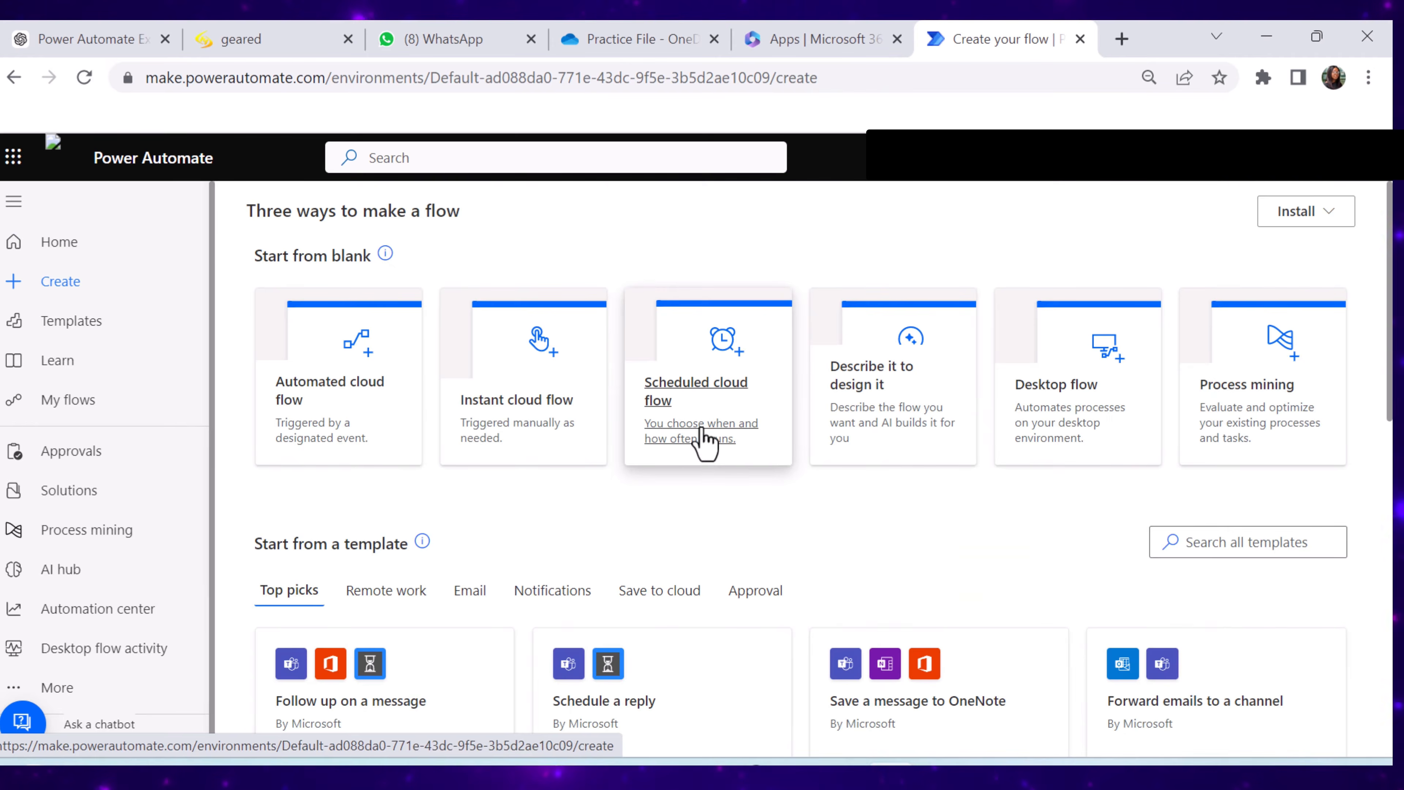
{"action": "left_click", "coordinate": [725, 437]}
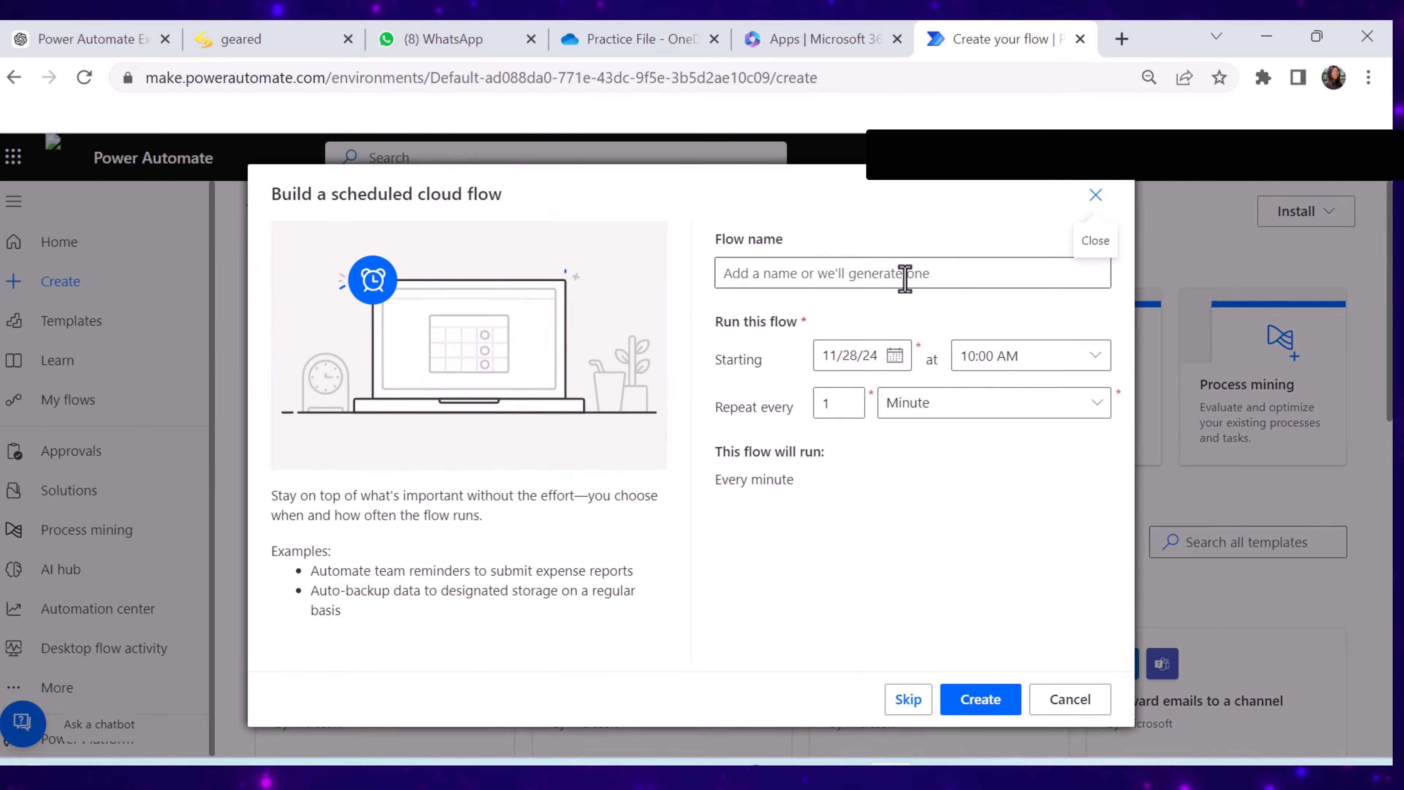
{"action": "left_click", "coordinate": [904, 278]}
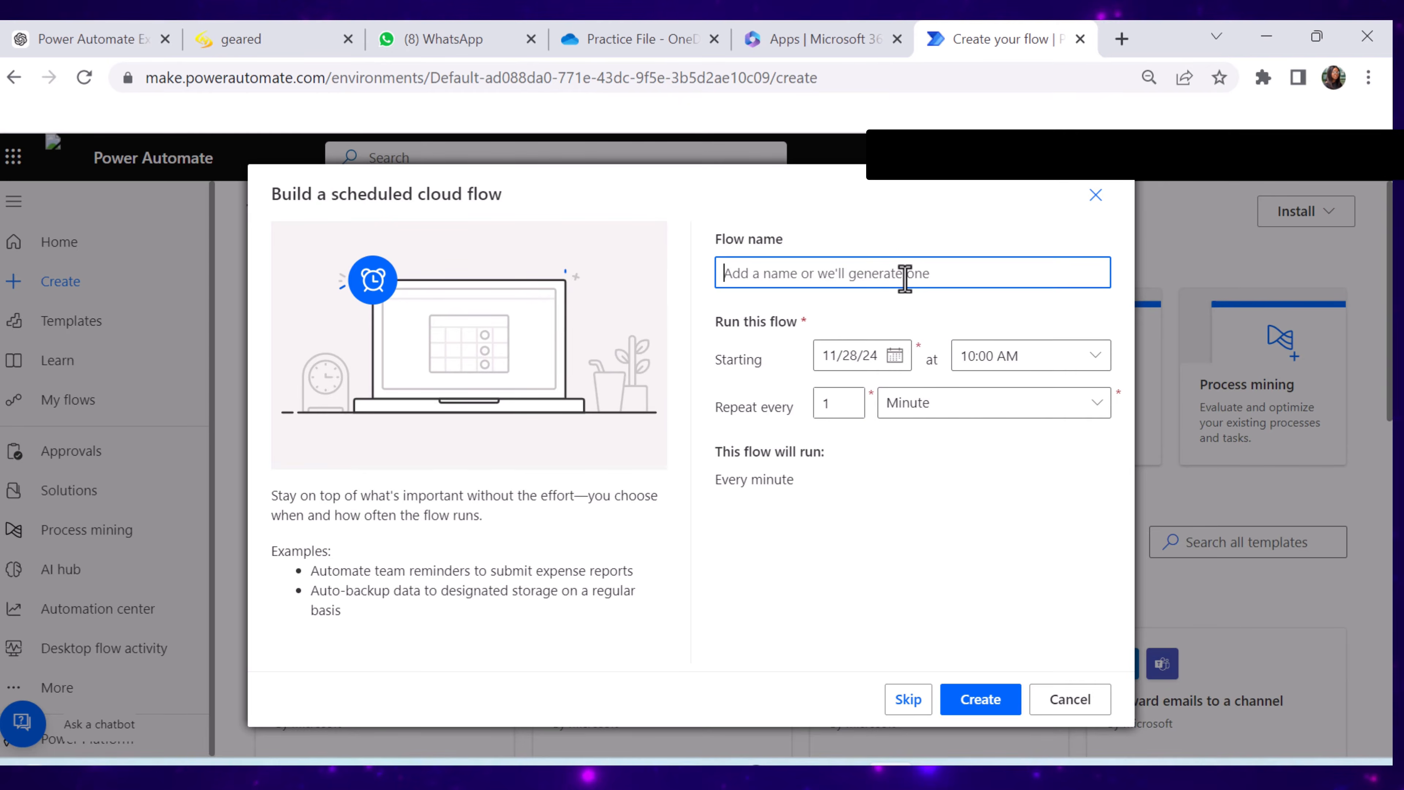
{"action": "type", "text": "Weekly Task Email"}
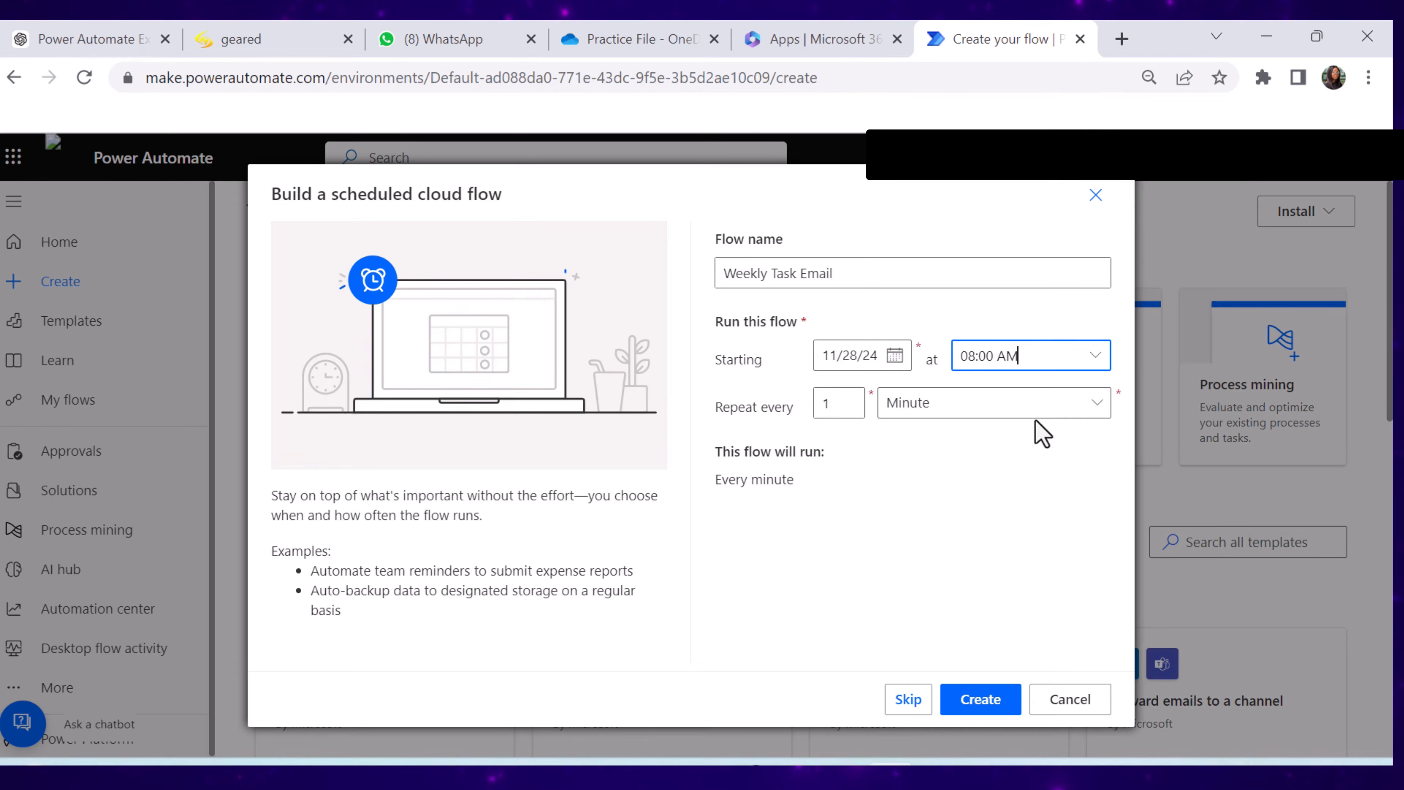
Set the flow to repeat every 1 week on Monday only, and create it
{"action": "left_click", "coordinate": [1057, 420]}
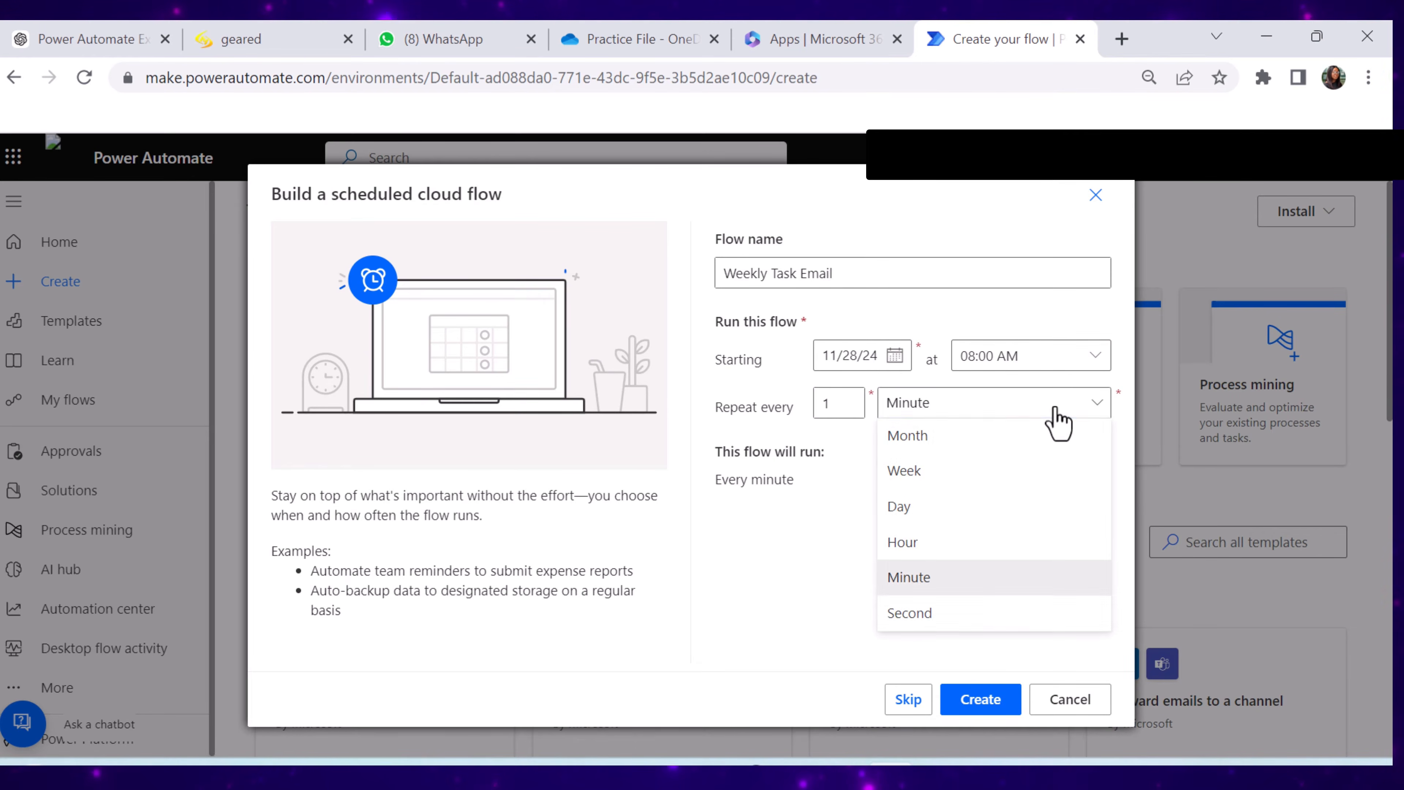
{"action": "left_click", "coordinate": [962, 474]}
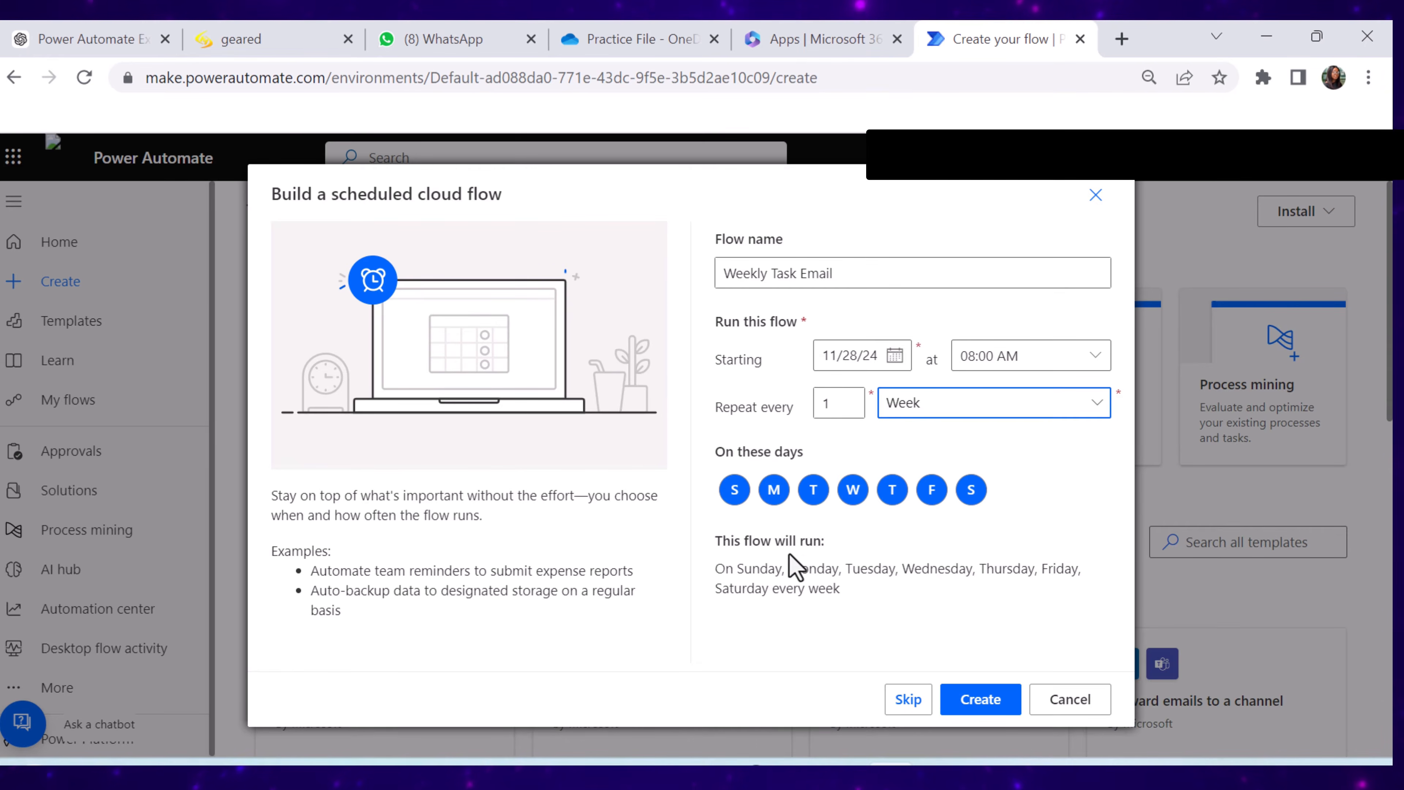
{"action": "left_click", "coordinate": [734, 489]}
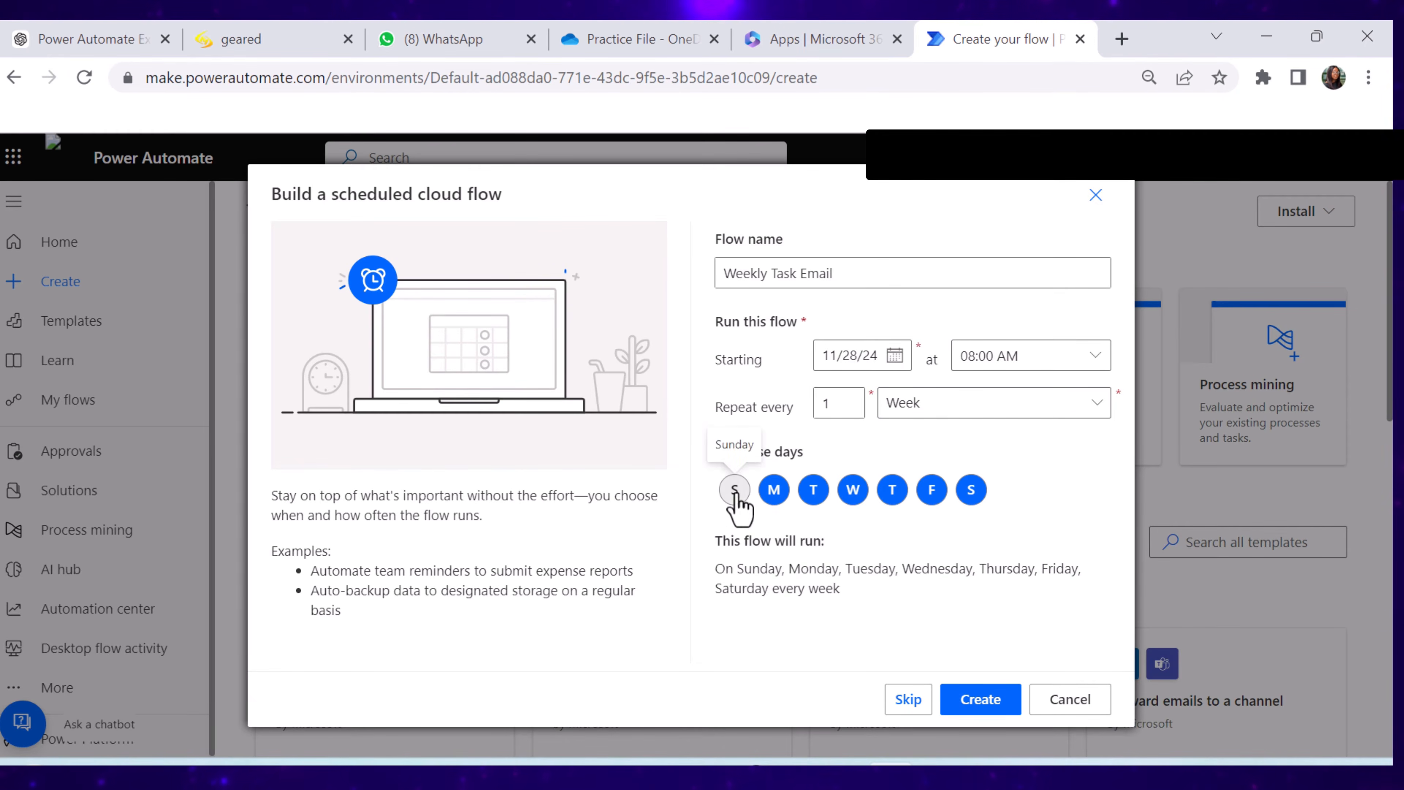
{"action": "left_click", "coordinate": [813, 490]}
{"action": "left_click", "coordinate": [853, 490]}
{"action": "left_click", "coordinate": [892, 489]}
{"action": "left_click", "coordinate": [931, 489]}
{"action": "left_click", "coordinate": [972, 489]}
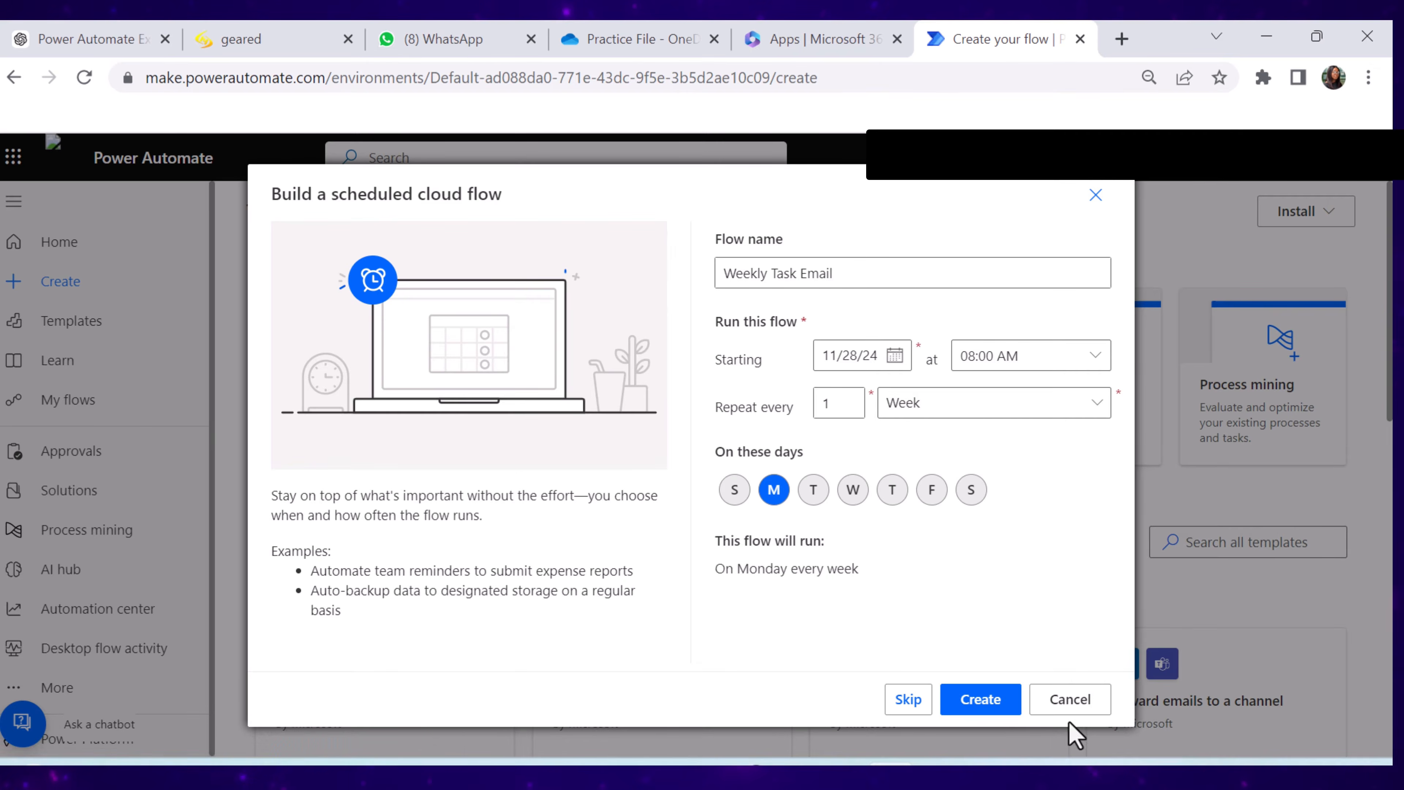
{"action": "left_click", "coordinate": [994, 714]}
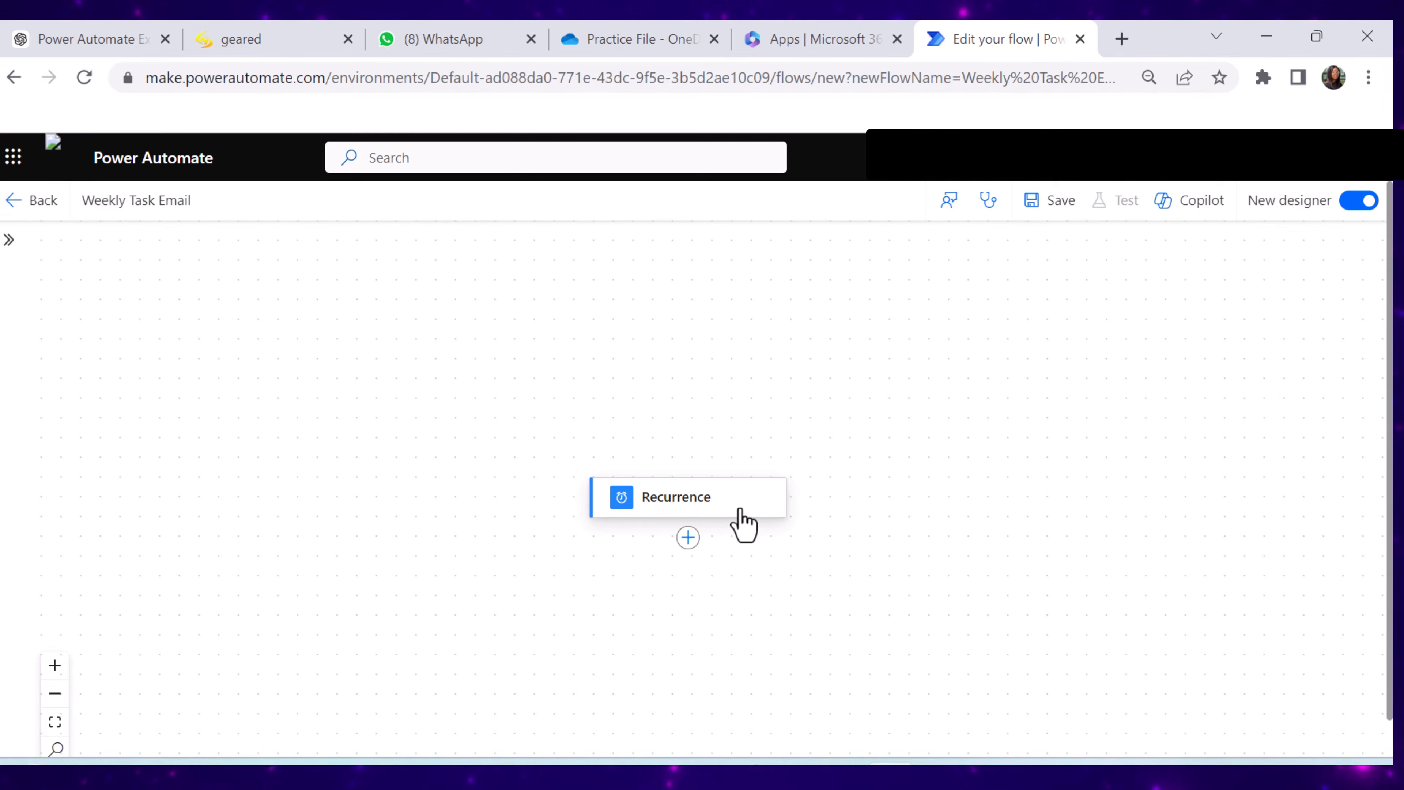
Check the Recurrence trigger's parameters and add the Excel Online (Business) action "List rows present in a table" below it
{"action": "left_click", "coordinate": [733, 516]}
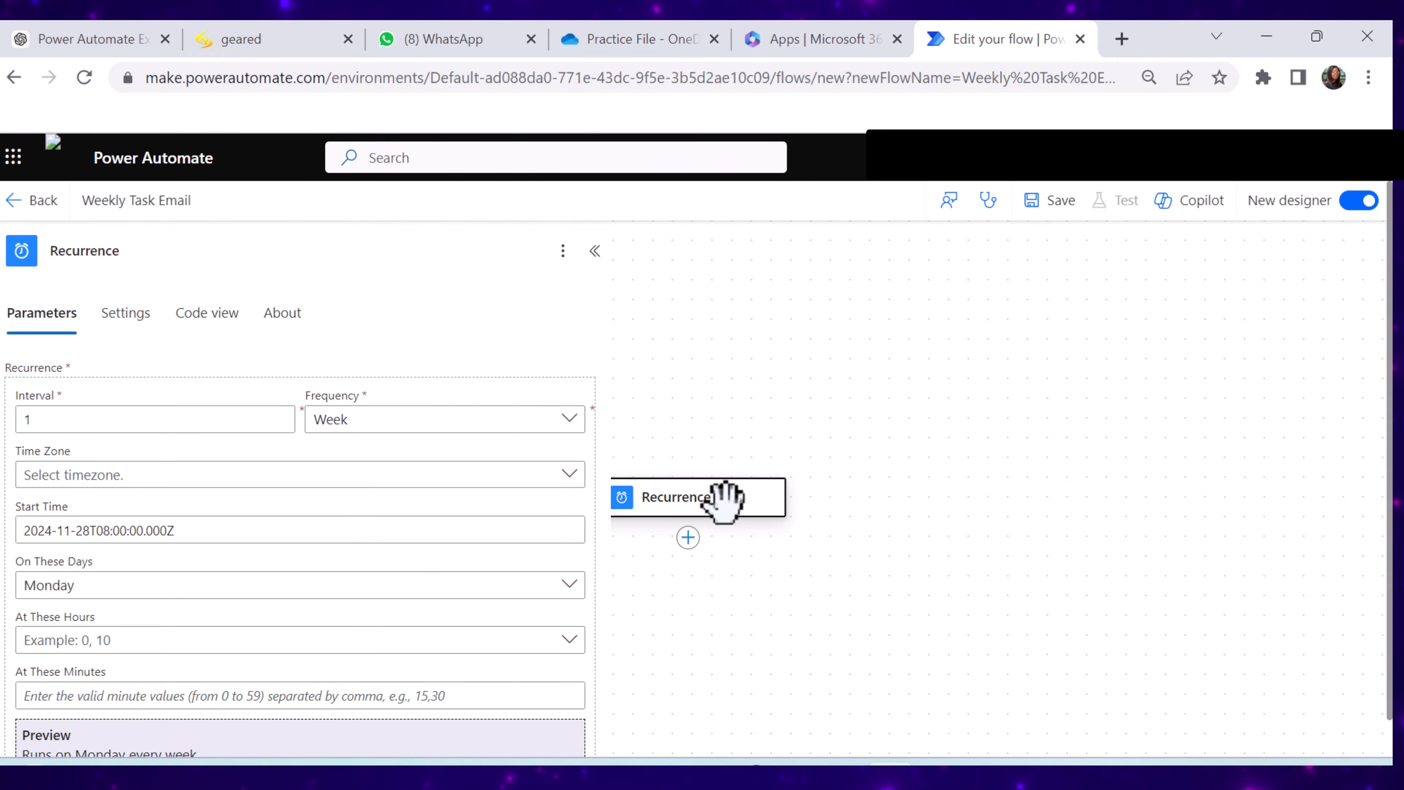
{"action": "left_click", "coordinate": [836, 556]}
{"action": "left_click", "coordinate": [691, 541]}
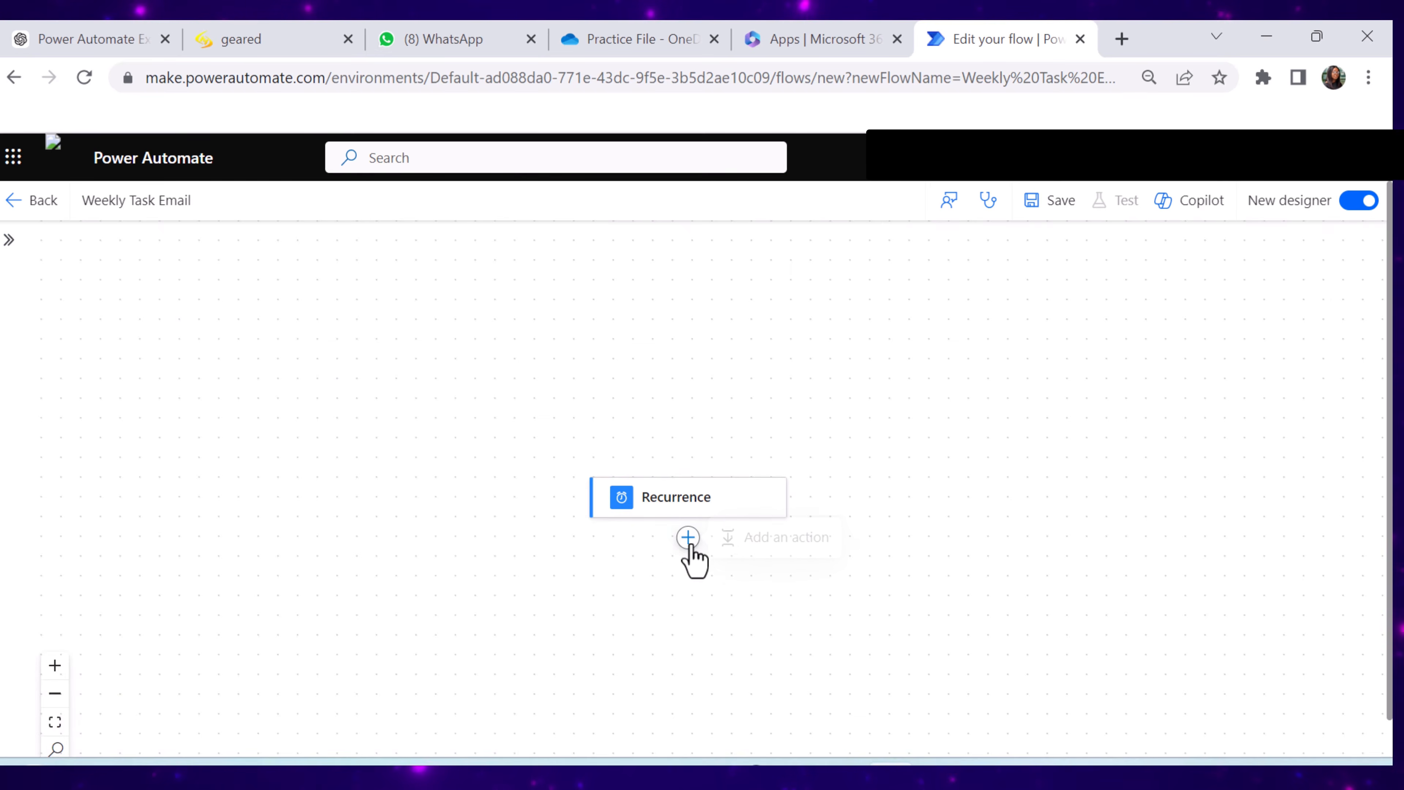
{"action": "left_click", "coordinate": [769, 540]}
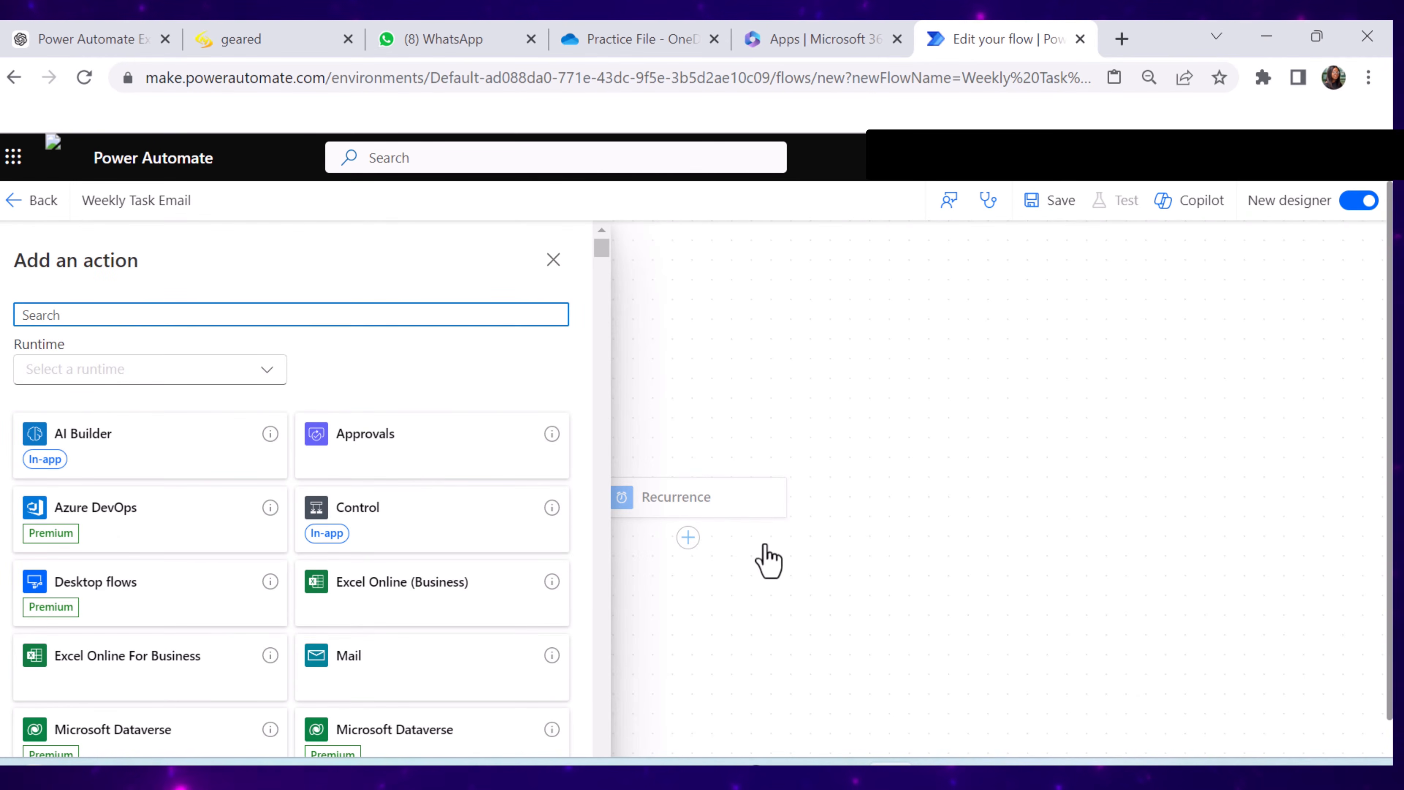
{"action": "type", "text": "List rows present in a table"}
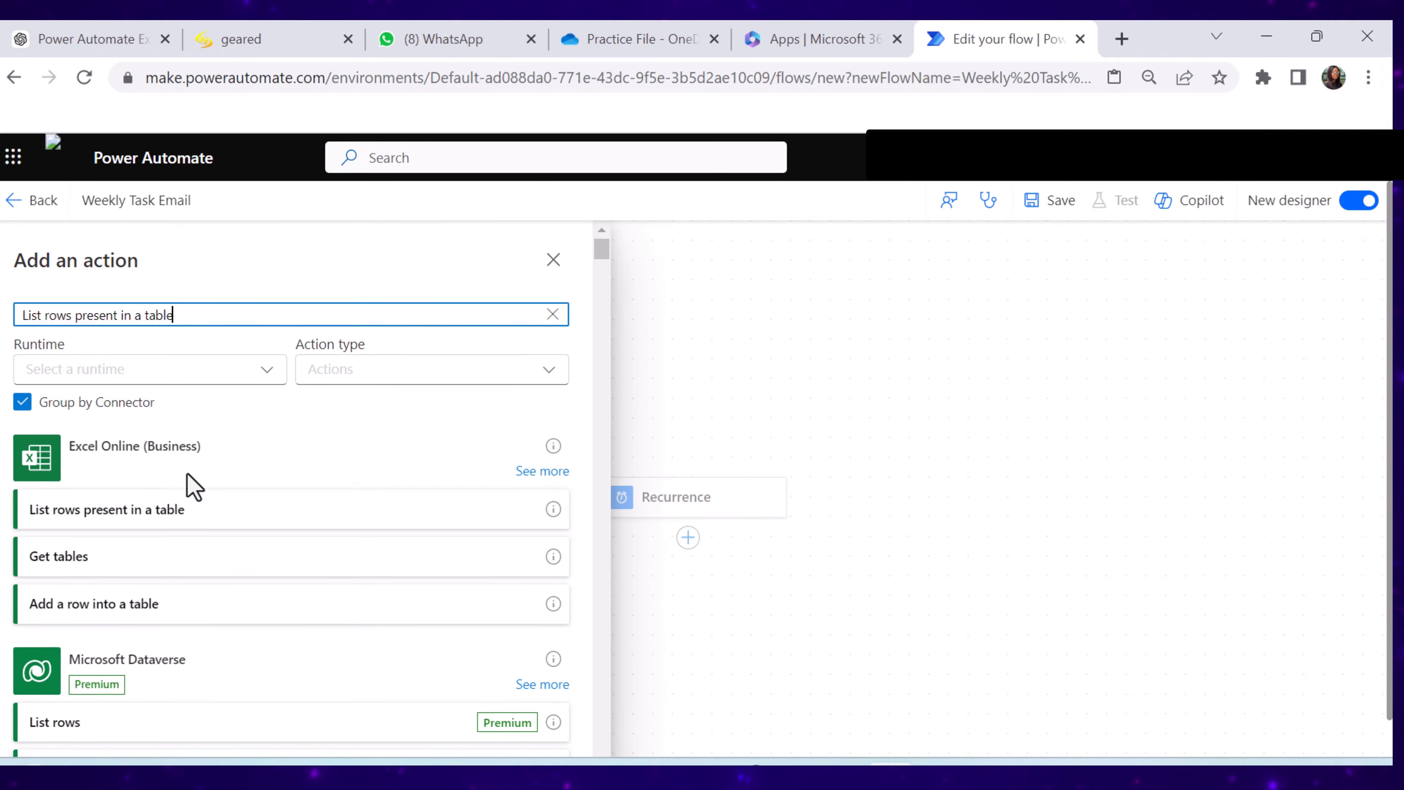
{"action": "left_click", "coordinate": [147, 511]}
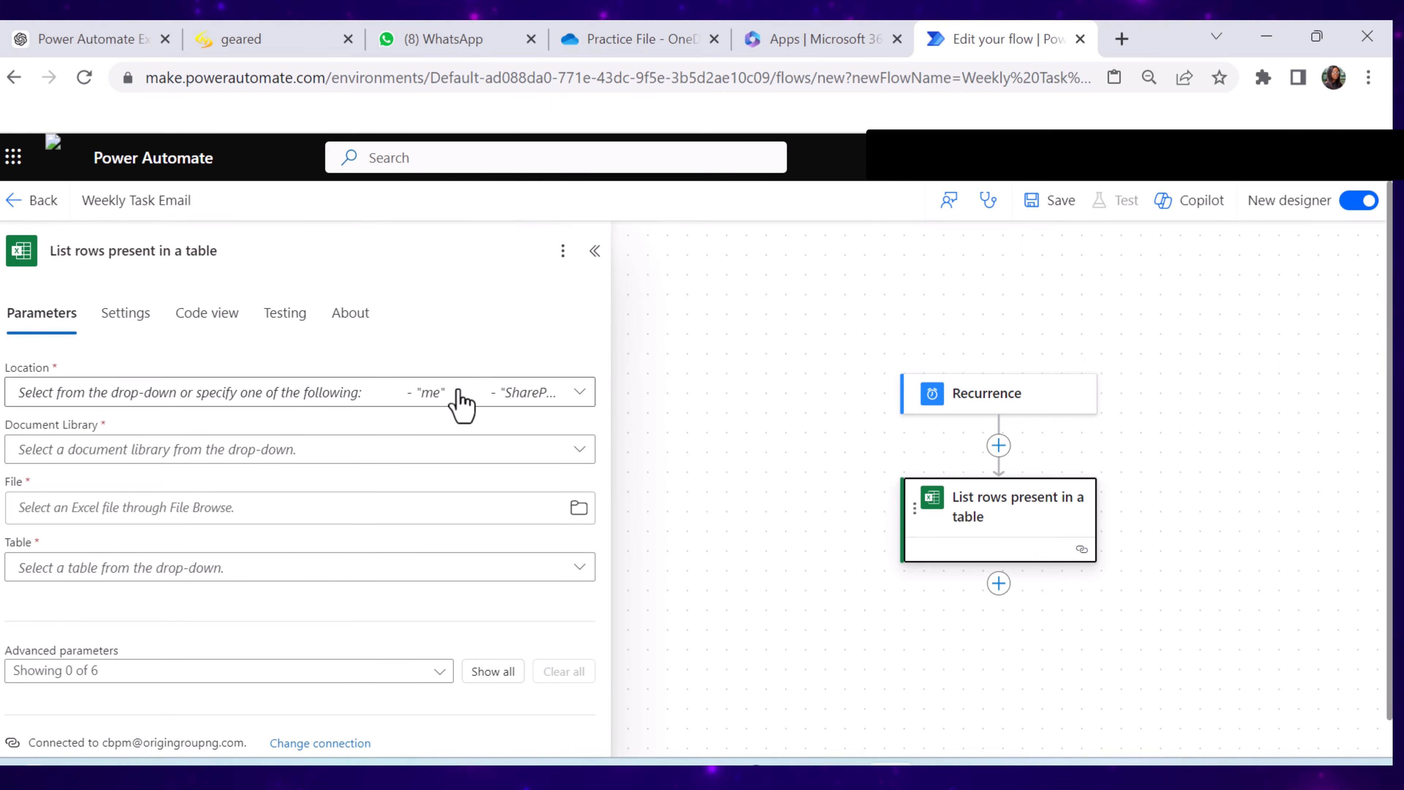
Point the List rows action to OneDrive for Business, library OneDrive, file "/Practice File.....xlsx" and table Table1
{"action": "left_click", "coordinate": [426, 398]}
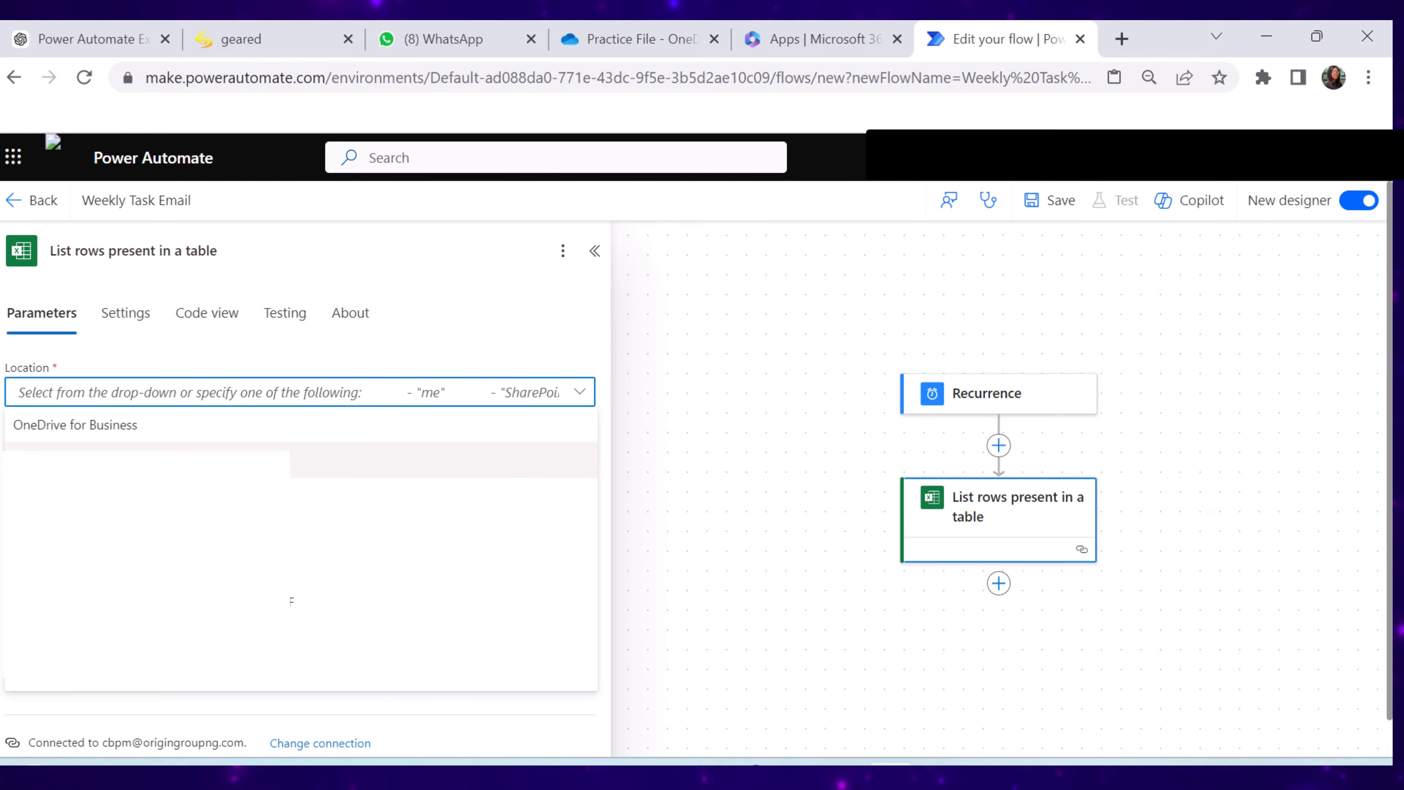
{"action": "left_click", "coordinate": [94, 426]}
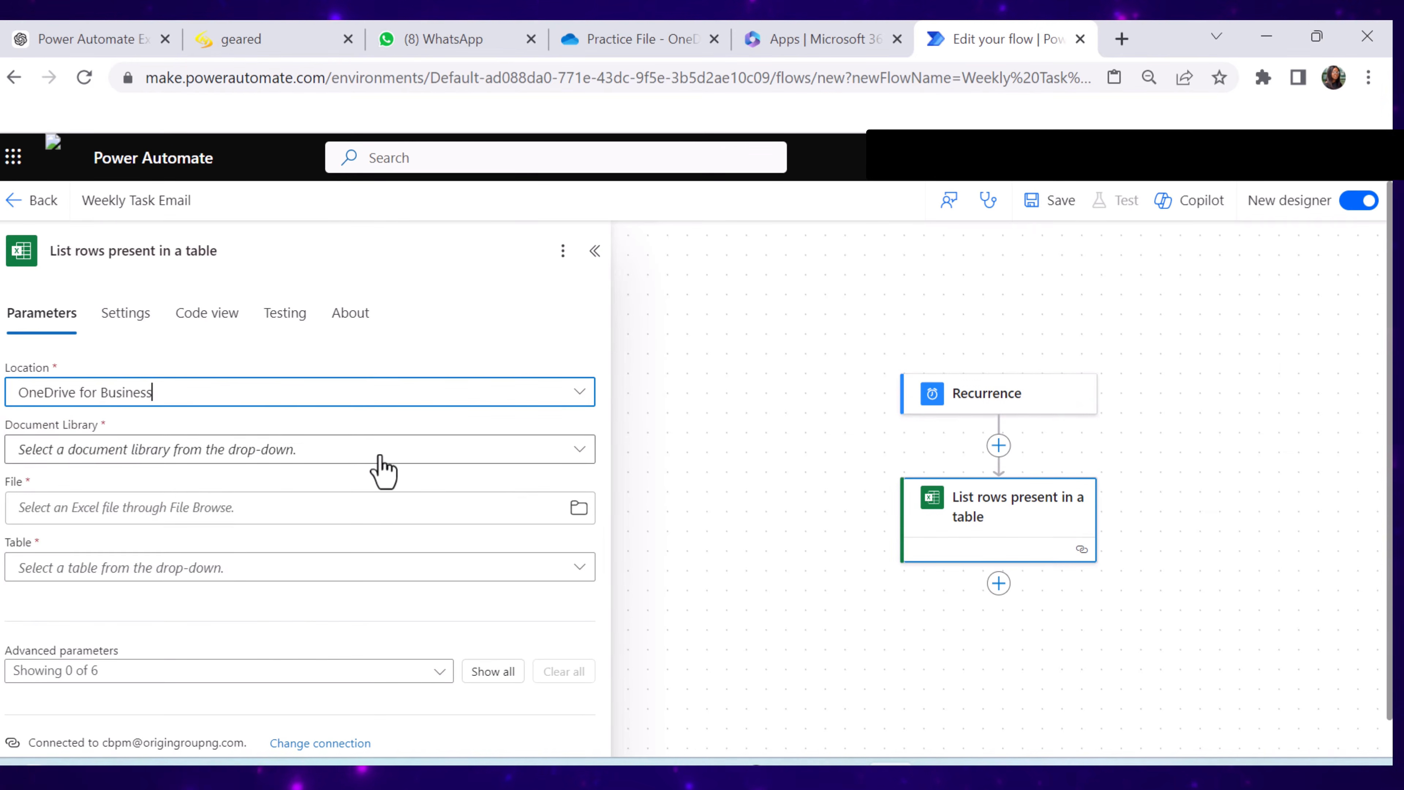
{"action": "left_click", "coordinate": [525, 456]}
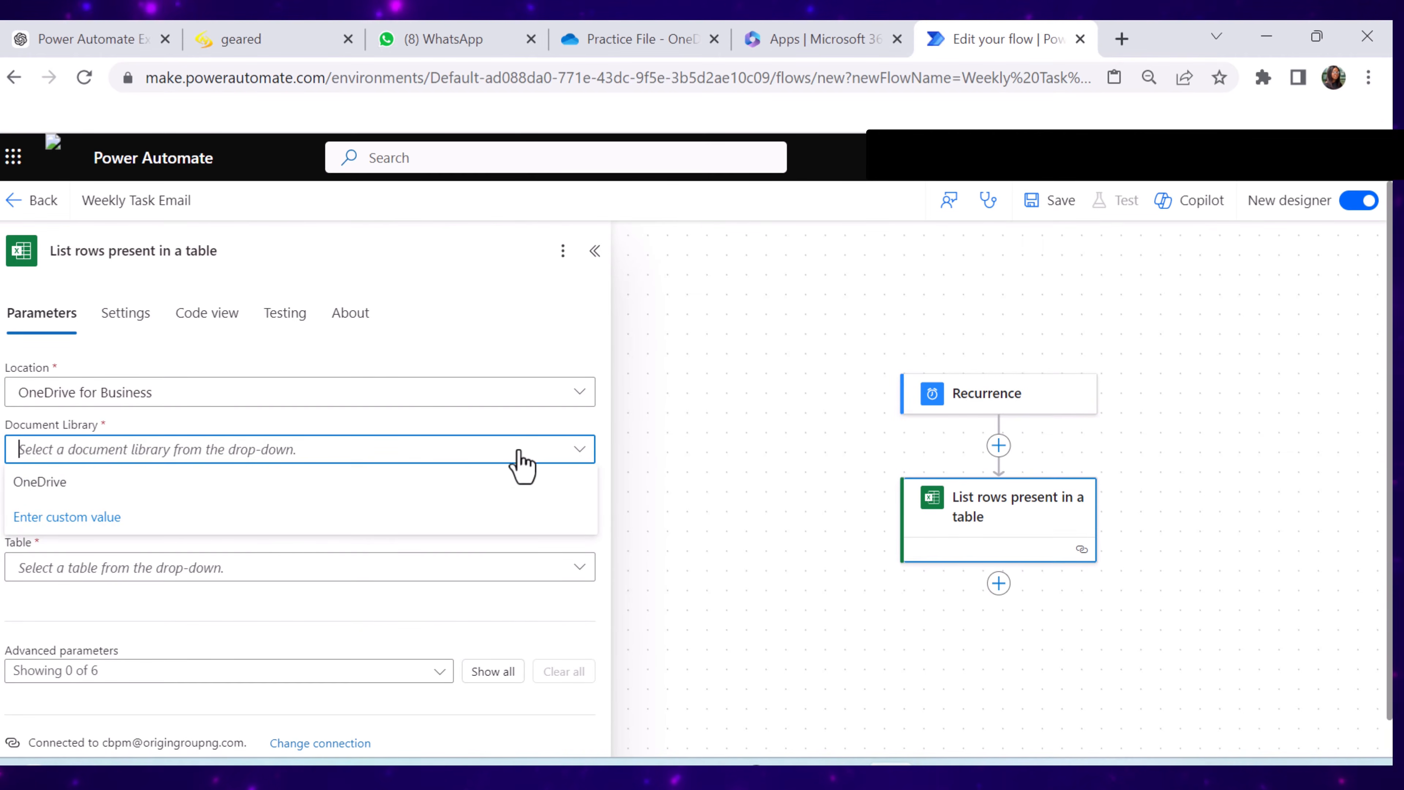
{"action": "left_click", "coordinate": [52, 489]}
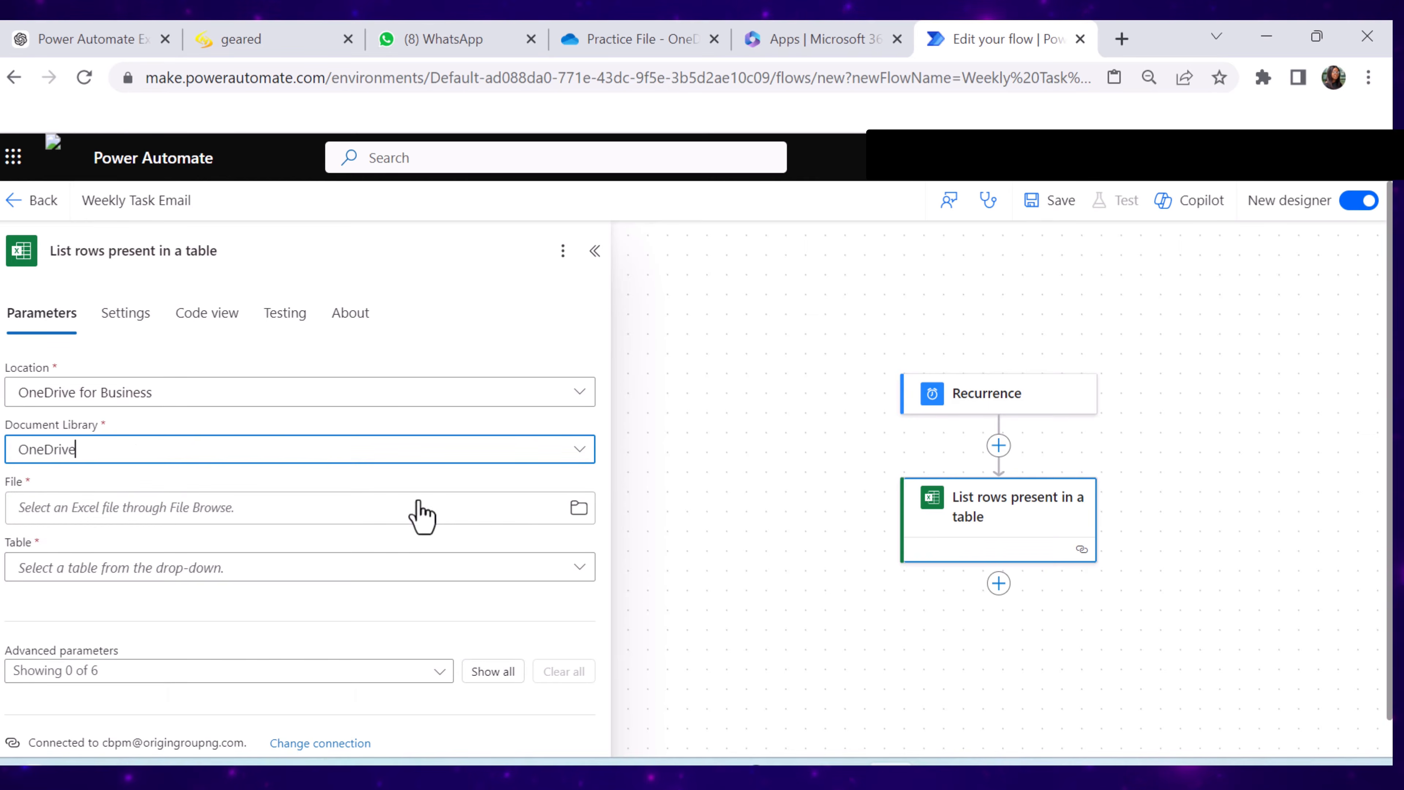
{"action": "left_click", "coordinate": [579, 507]}
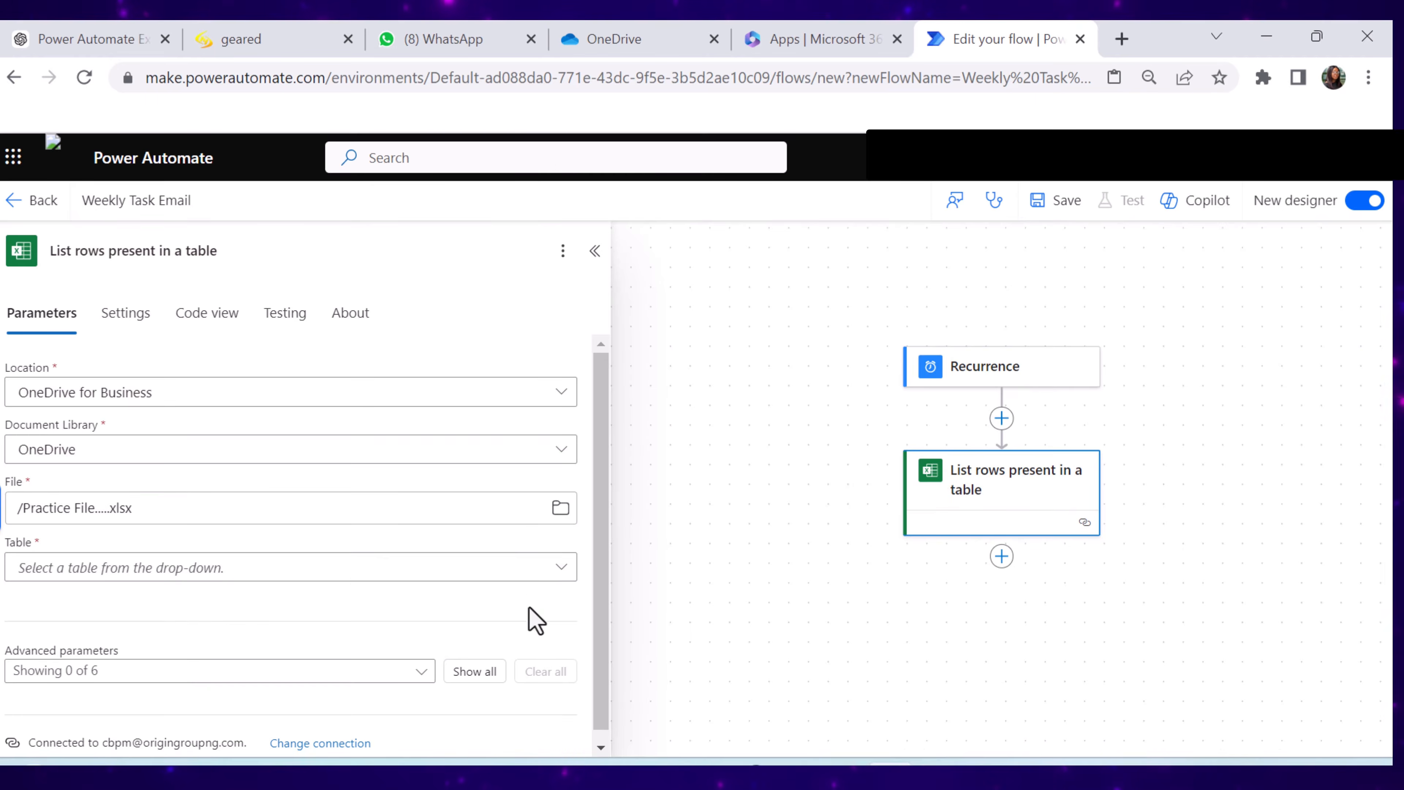
{"action": "left_click", "coordinate": [536, 576]}
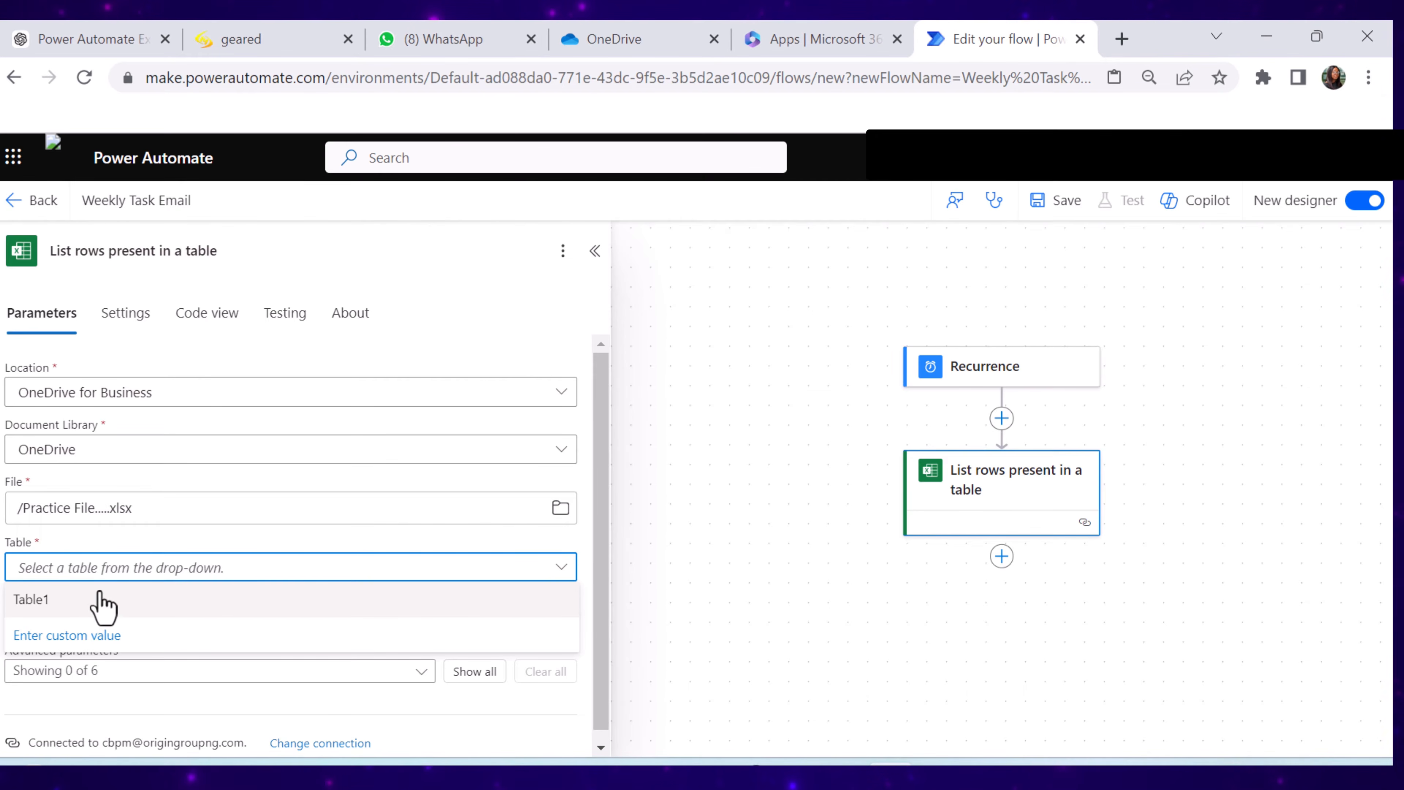
{"action": "left_click", "coordinate": [89, 603]}
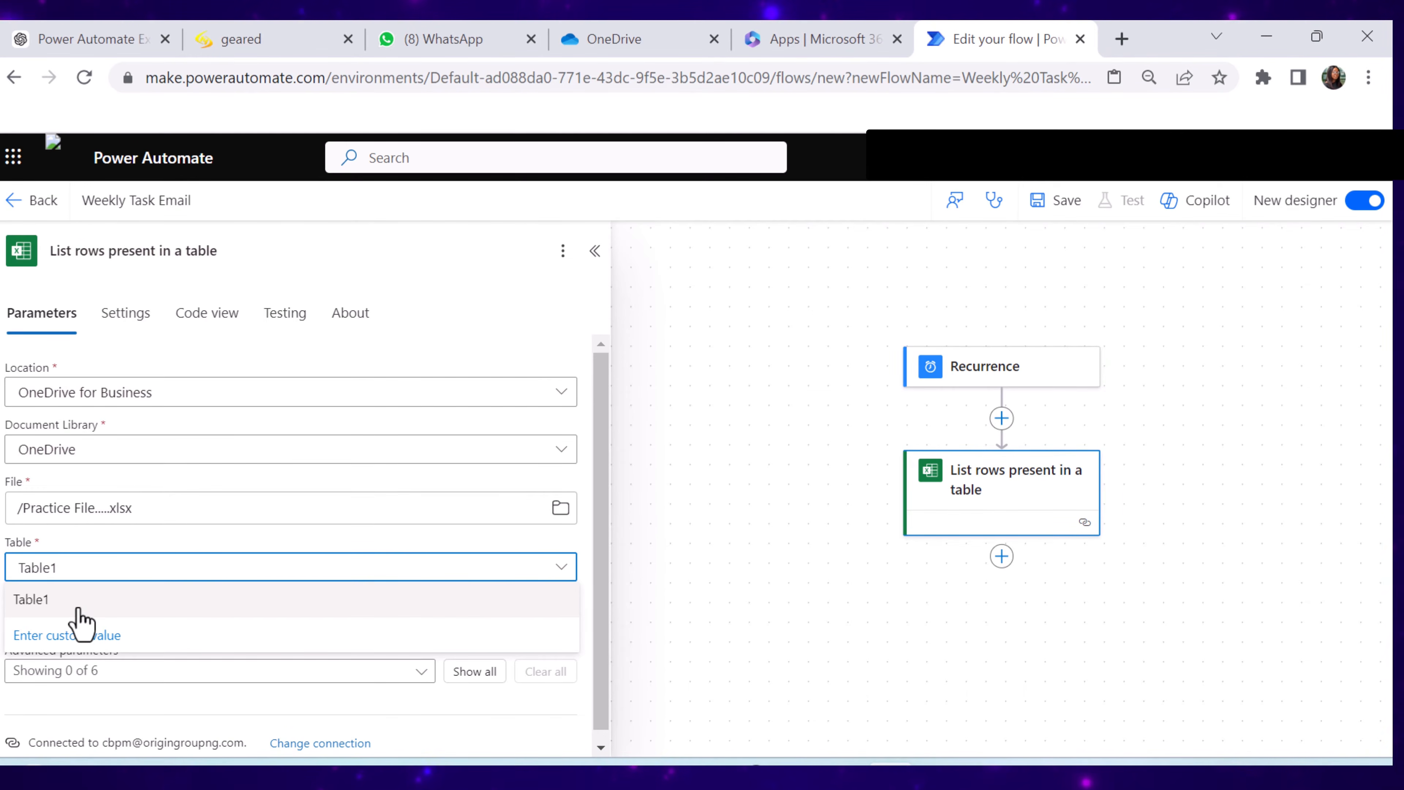
{"action": "left_click", "coordinate": [1379, 600]}
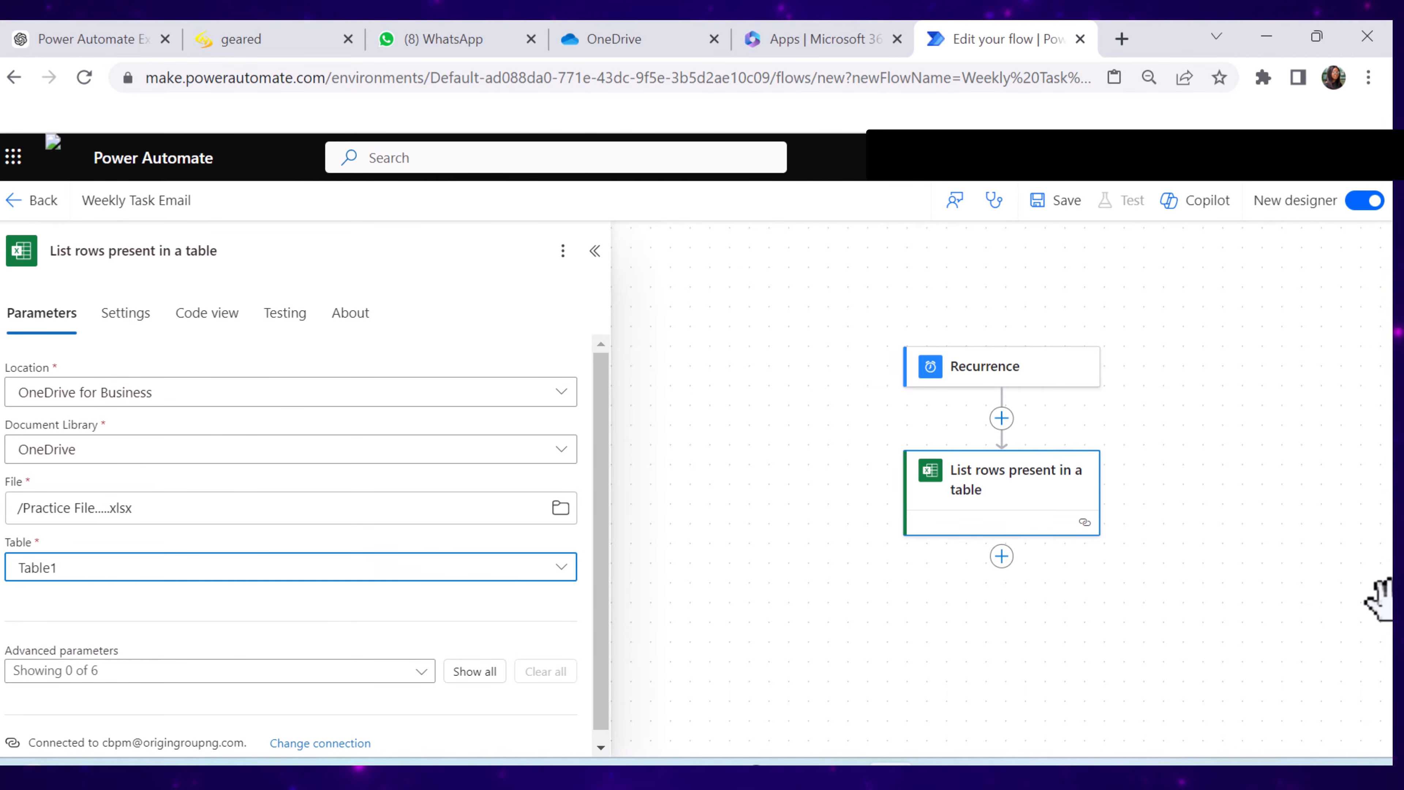
{"action": "left_click", "coordinate": [1381, 605]}
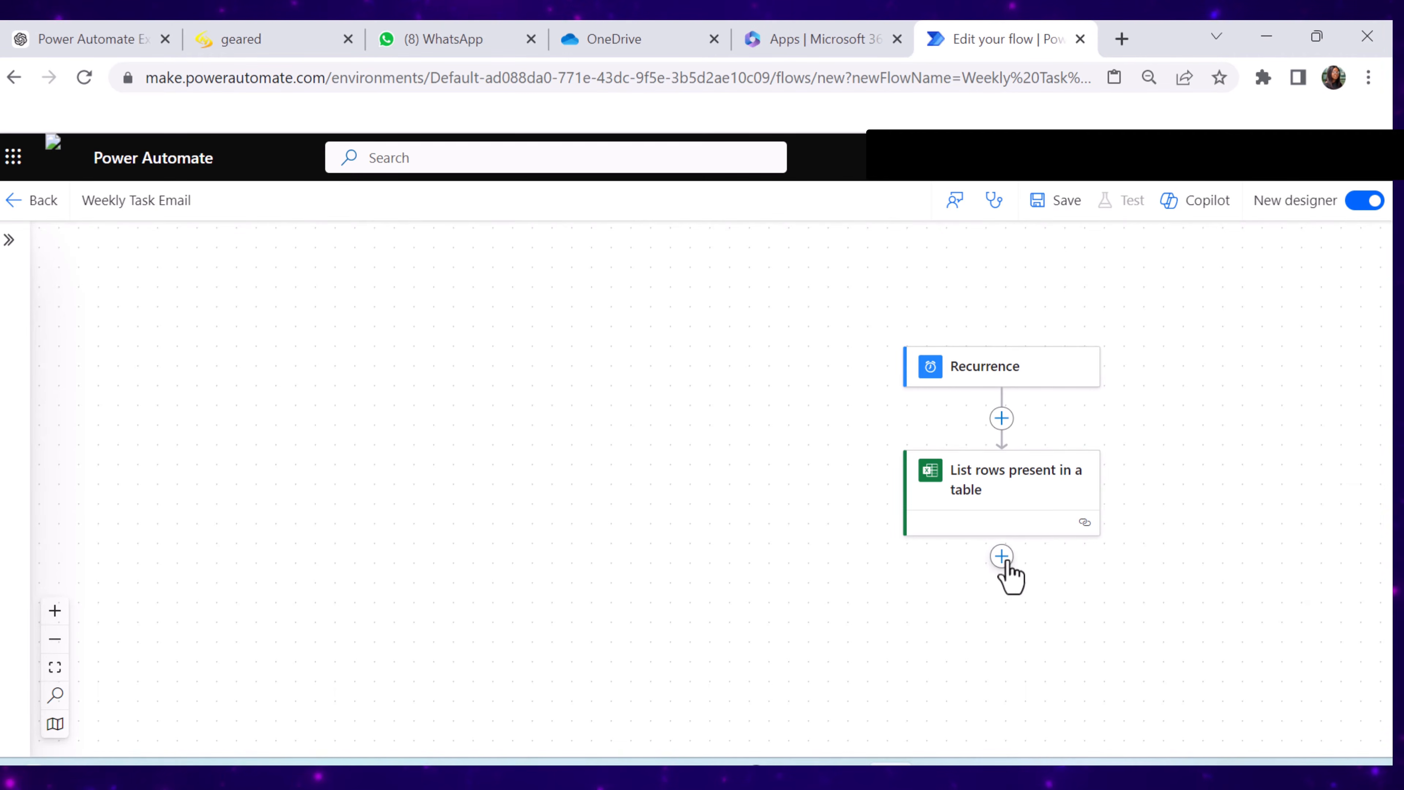
Add a Filter array action after "List rows present in a table"
{"action": "left_click", "coordinate": [1075, 556]}
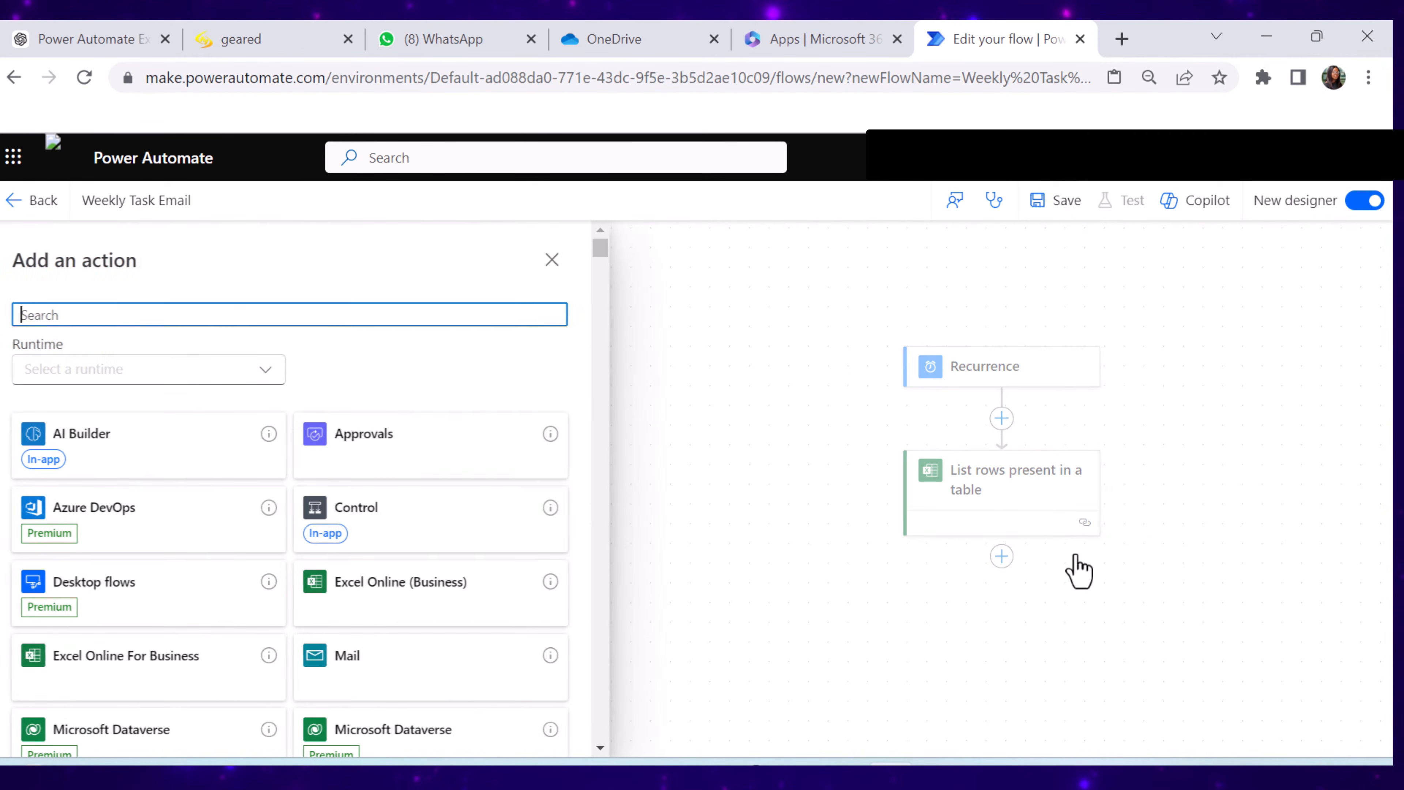
{"action": "type", "text": "Filer Array"}
{"action": "left_click", "coordinate": [65, 517]}
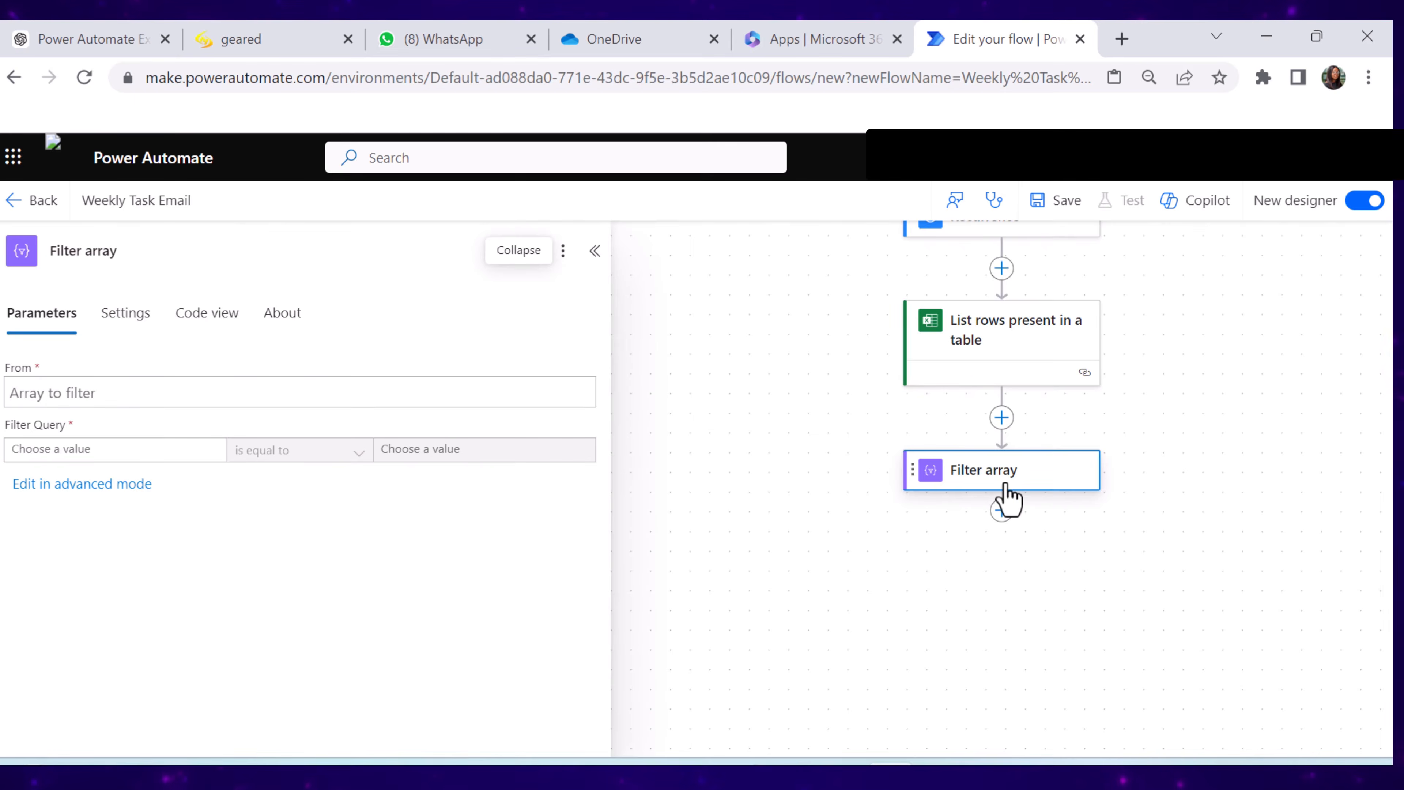
Set the Filter array source to the body/value output of "List rows present in a table"
{"action": "left_click", "coordinate": [106, 392]}
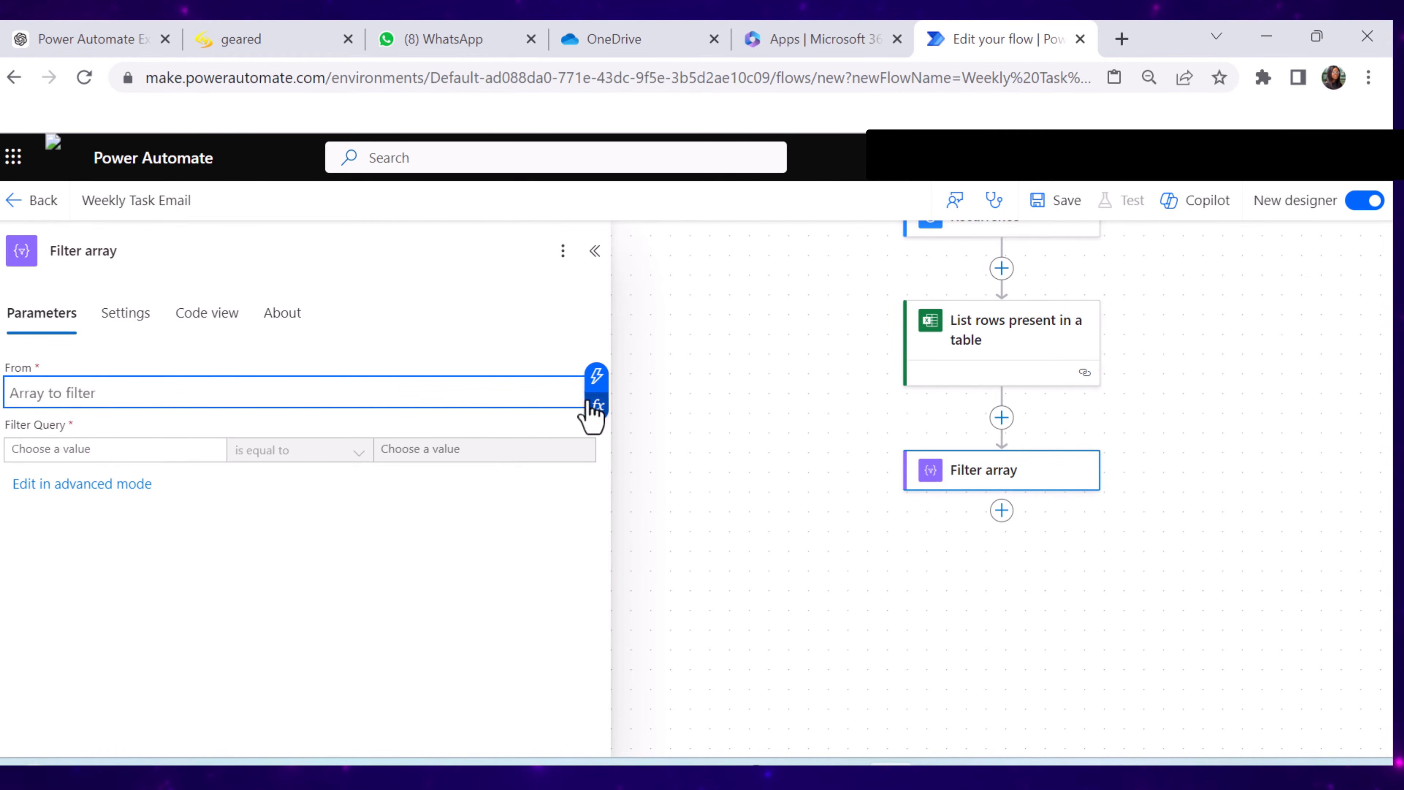
{"action": "left_click", "coordinate": [597, 387]}
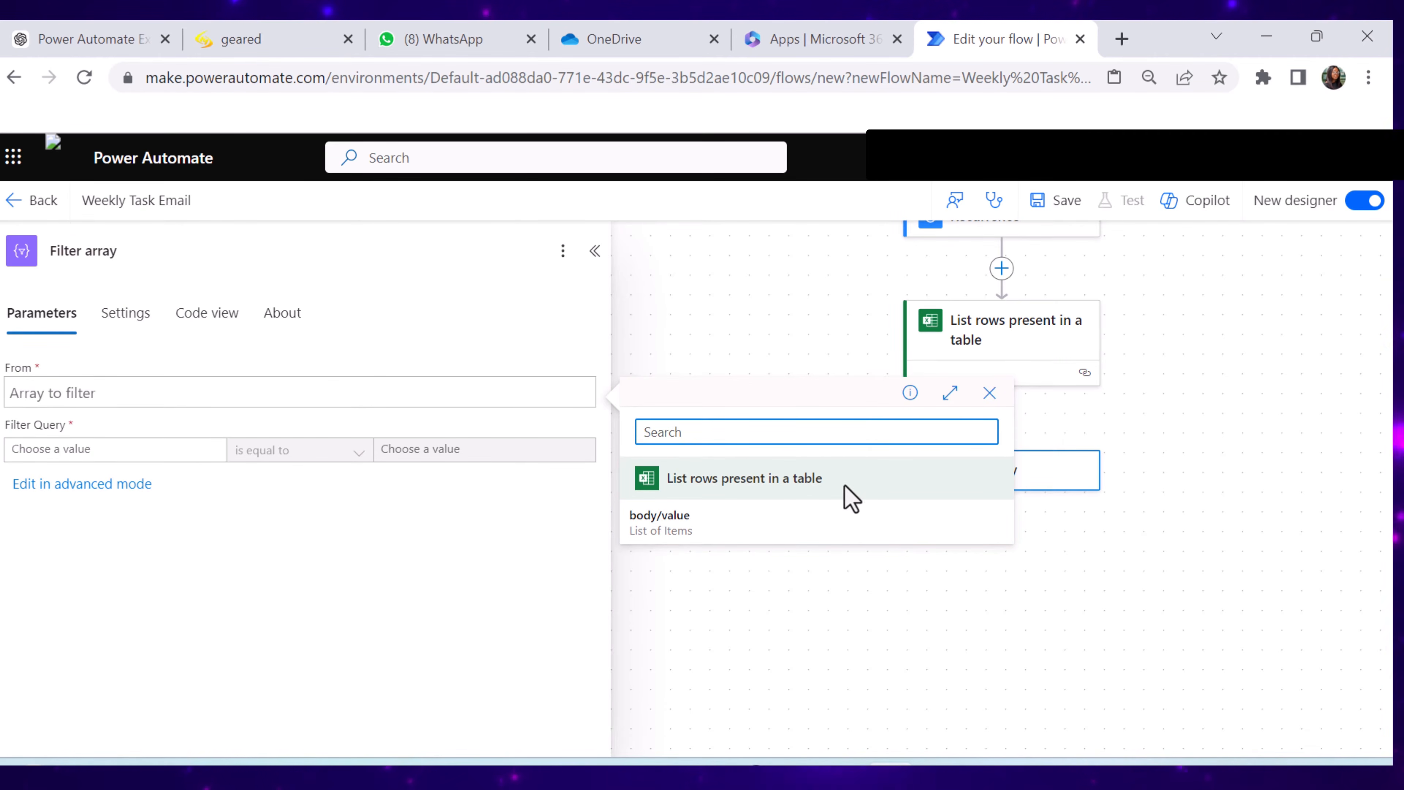
{"action": "left_click", "coordinate": [835, 517]}
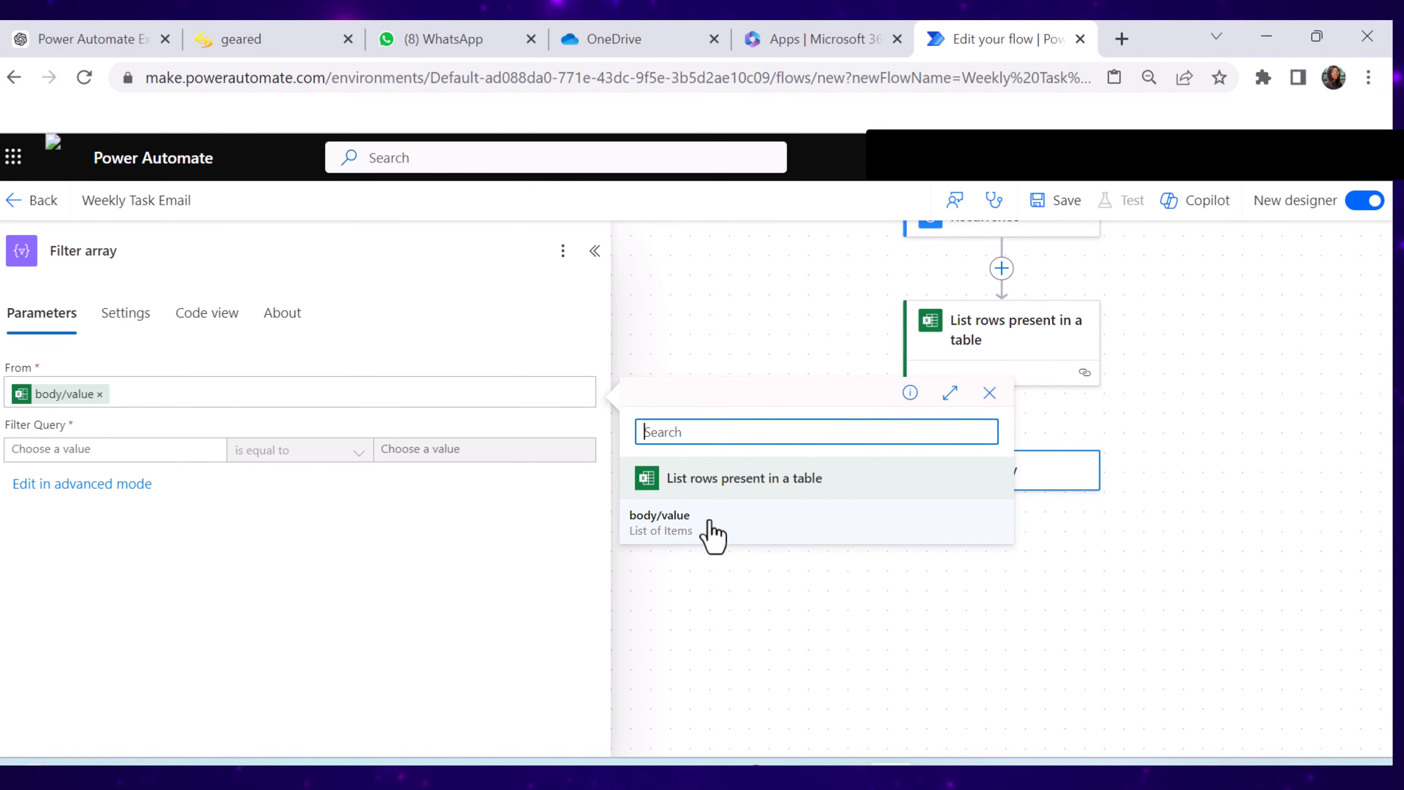
{"action": "left_click", "coordinate": [735, 540]}
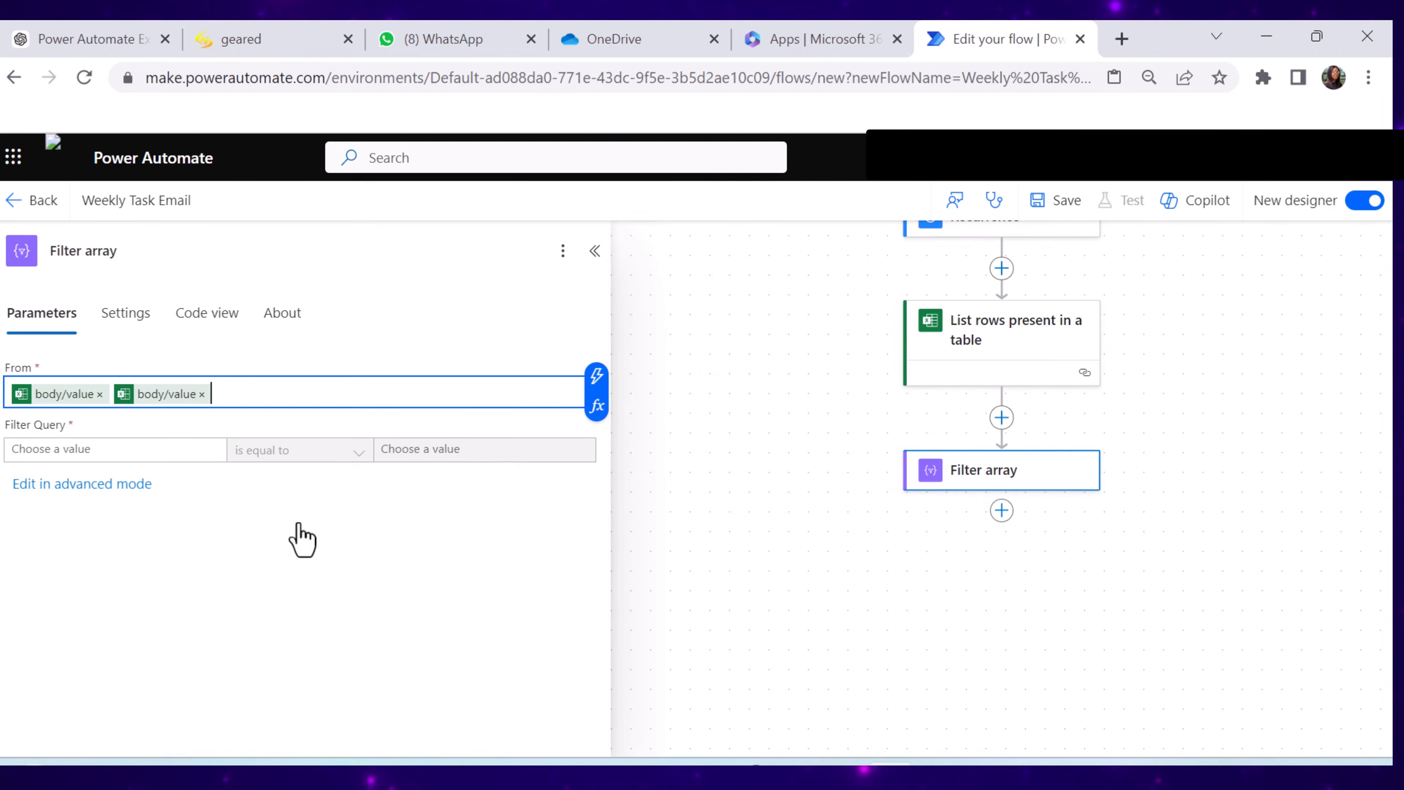
Set the filter query to keep rows where Status is equal to "Pending"
{"action": "left_click", "coordinate": [182, 449]}
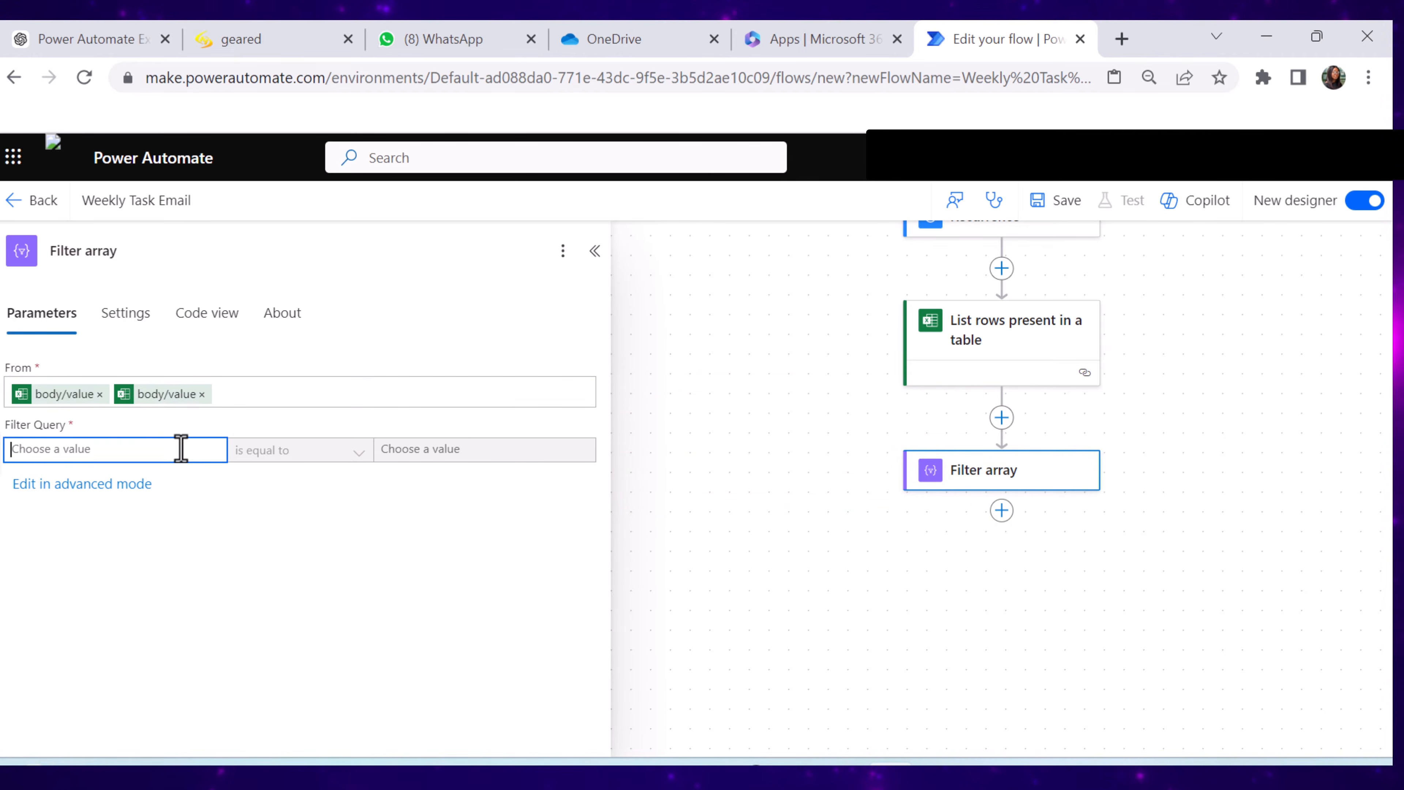
{"action": "left_click", "coordinate": [3, 451]}
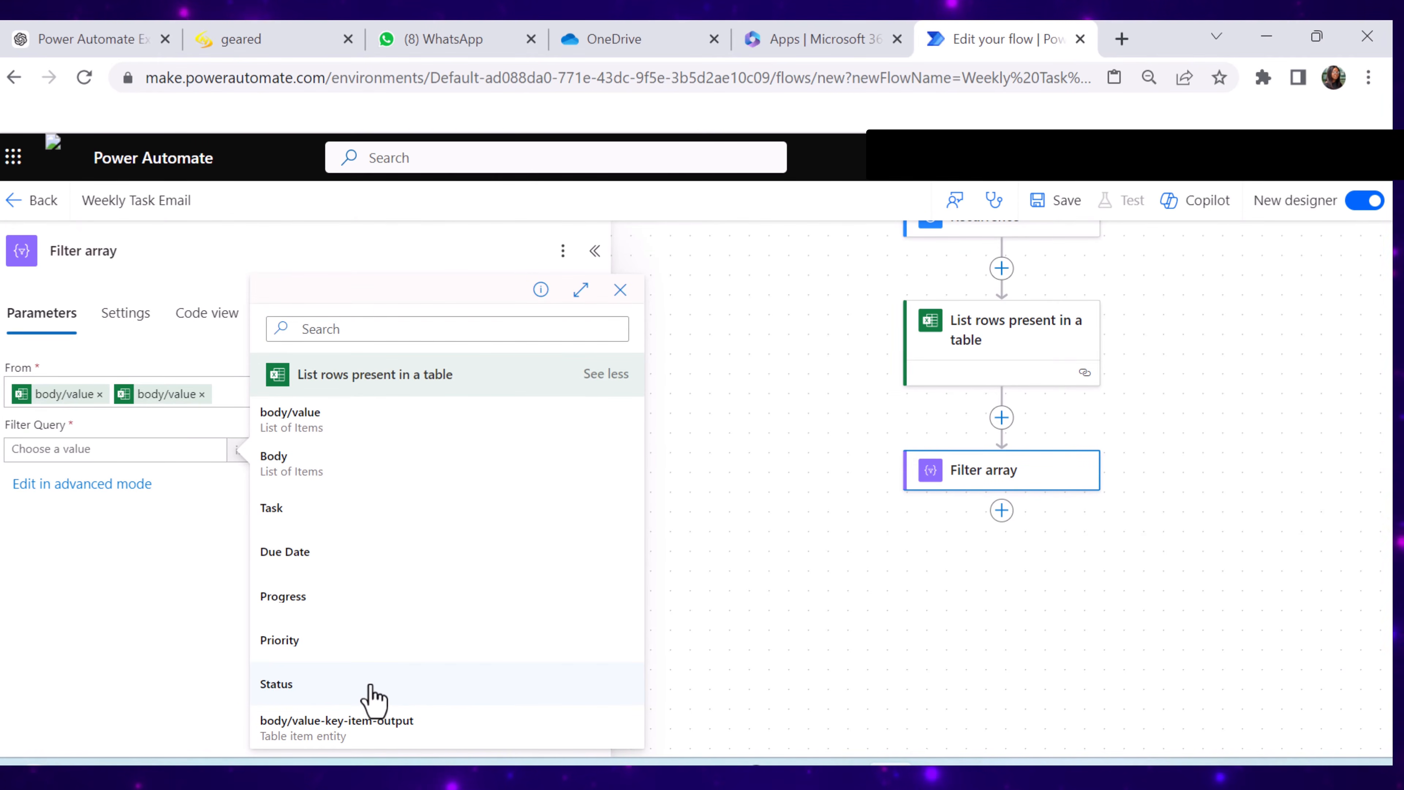
{"action": "left_click", "coordinate": [276, 684]}
{"action": "left_click", "coordinate": [349, 453]}
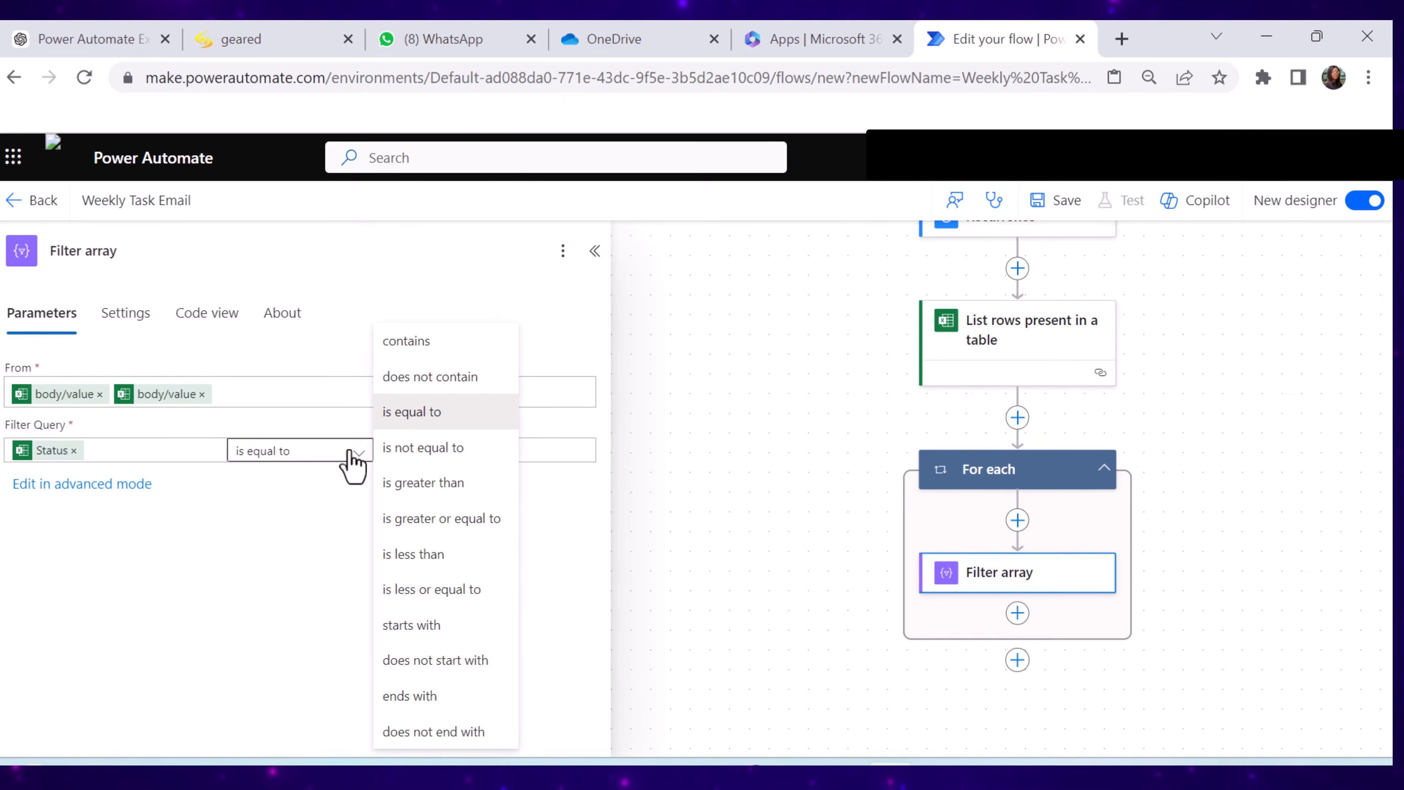
{"action": "left_click", "coordinate": [409, 418]}
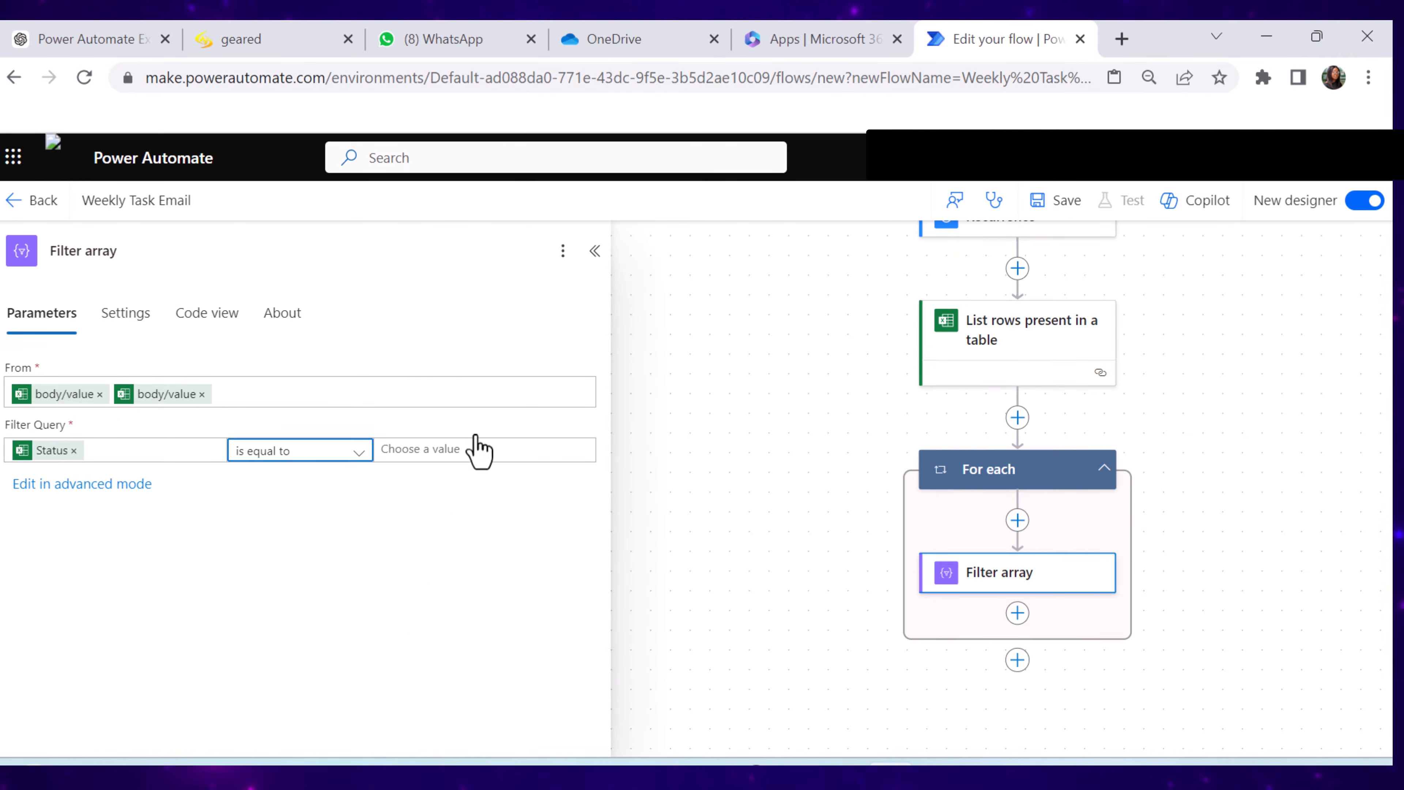
{"action": "left_click", "coordinate": [491, 458]}
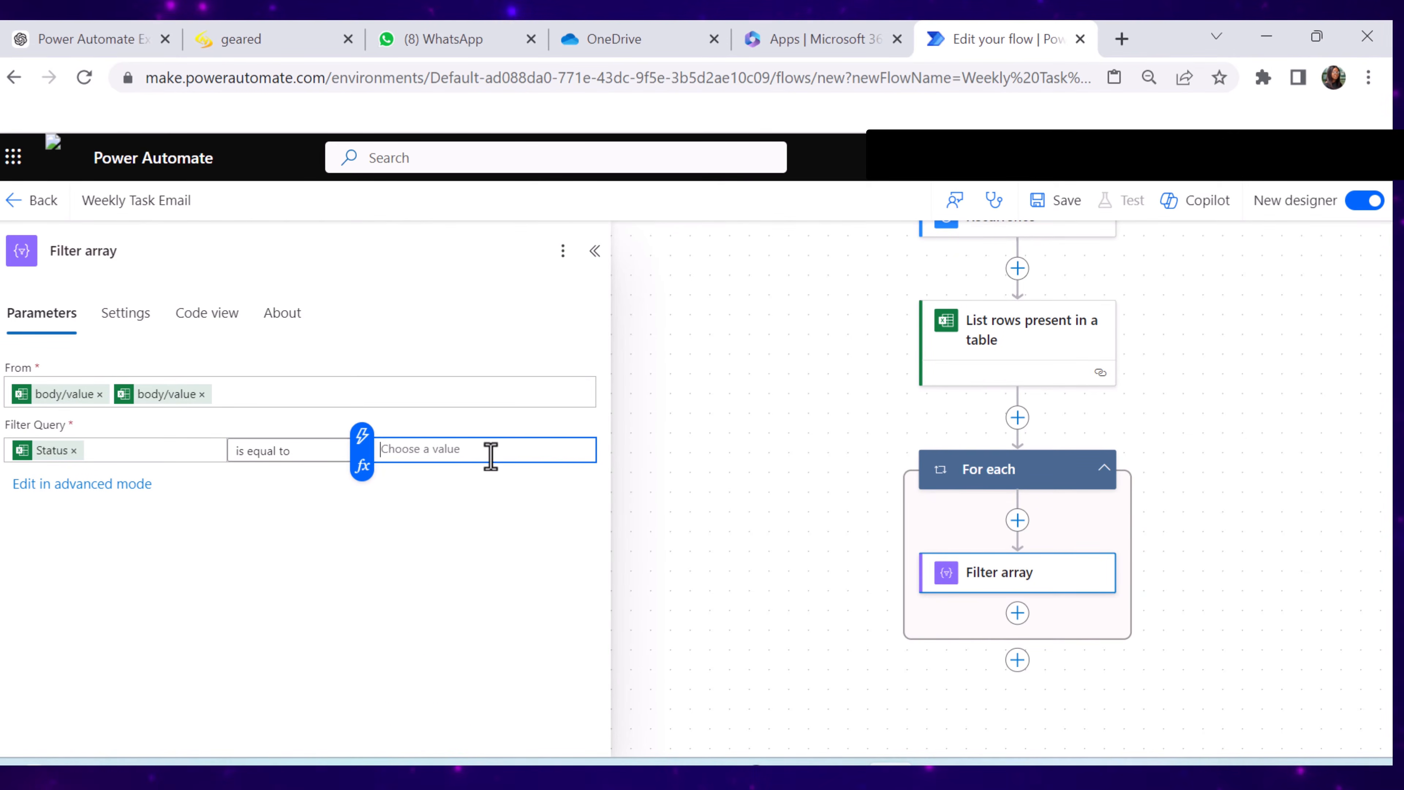
{"action": "type", "text": "Pending"}
{"action": "left_click", "coordinate": [513, 572]}
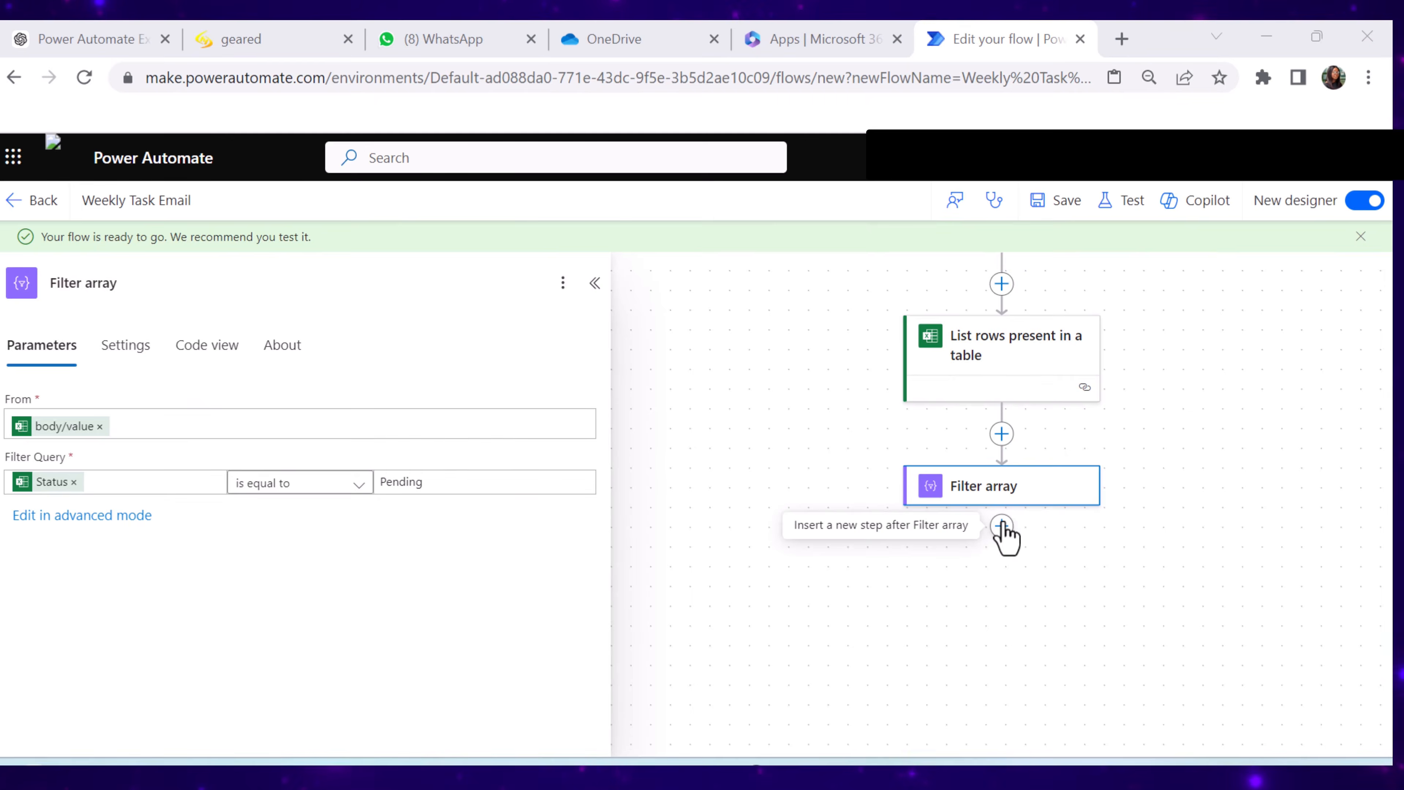
Add an Initialize variable action after Filter array
{"action": "left_click", "coordinate": [1002, 526]}
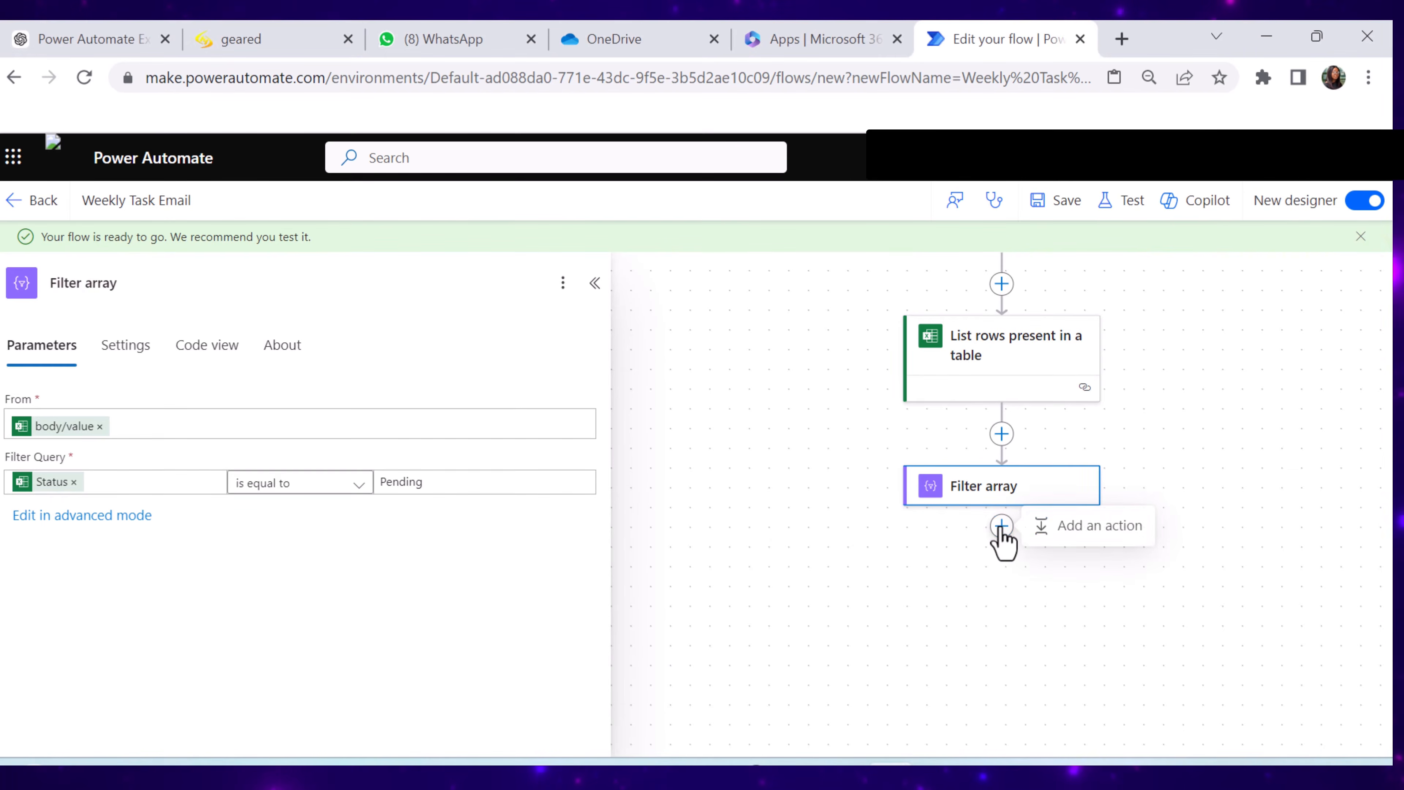
{"action": "left_click", "coordinate": [1117, 548]}
{"action": "type", "text": "In"}
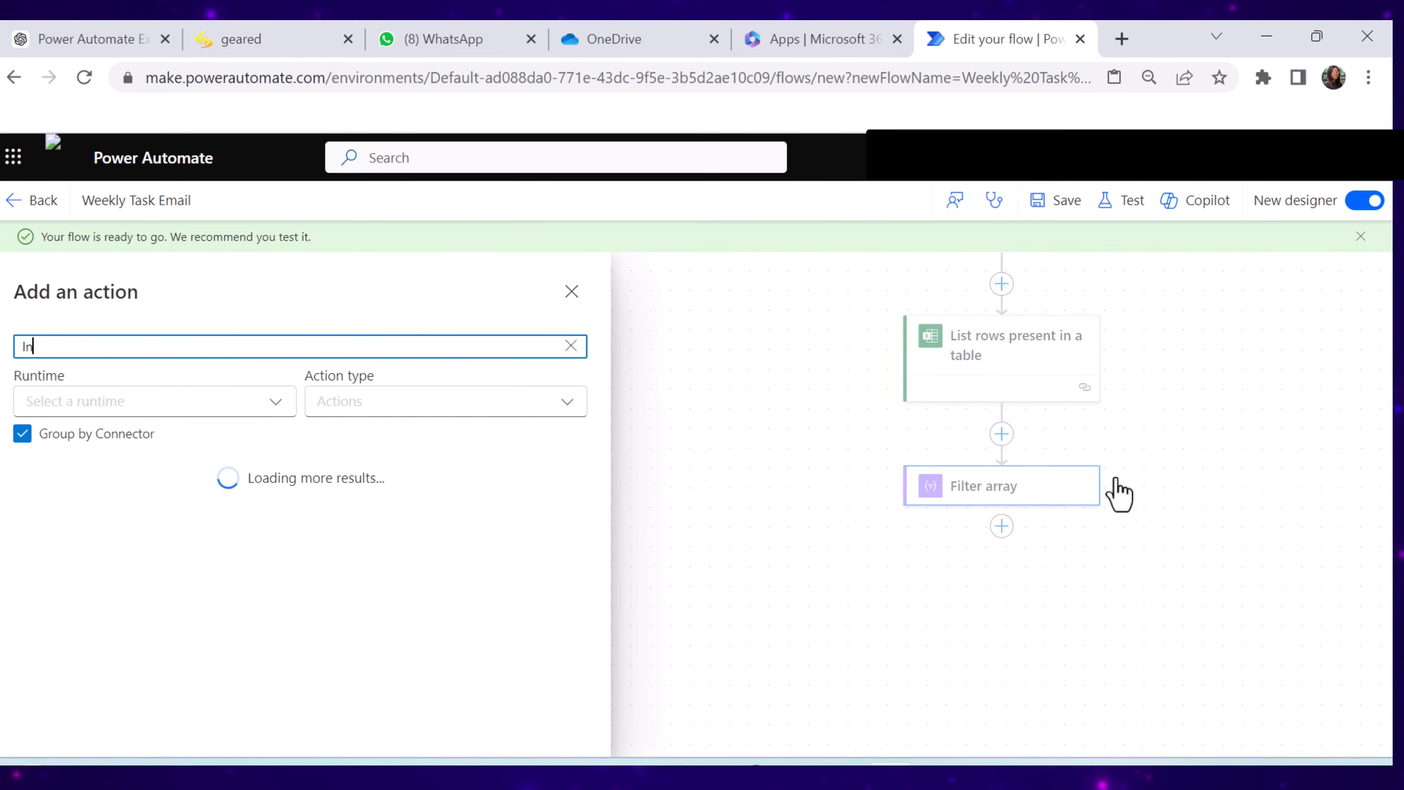
{"action": "type", "text": "itialize Variable"}
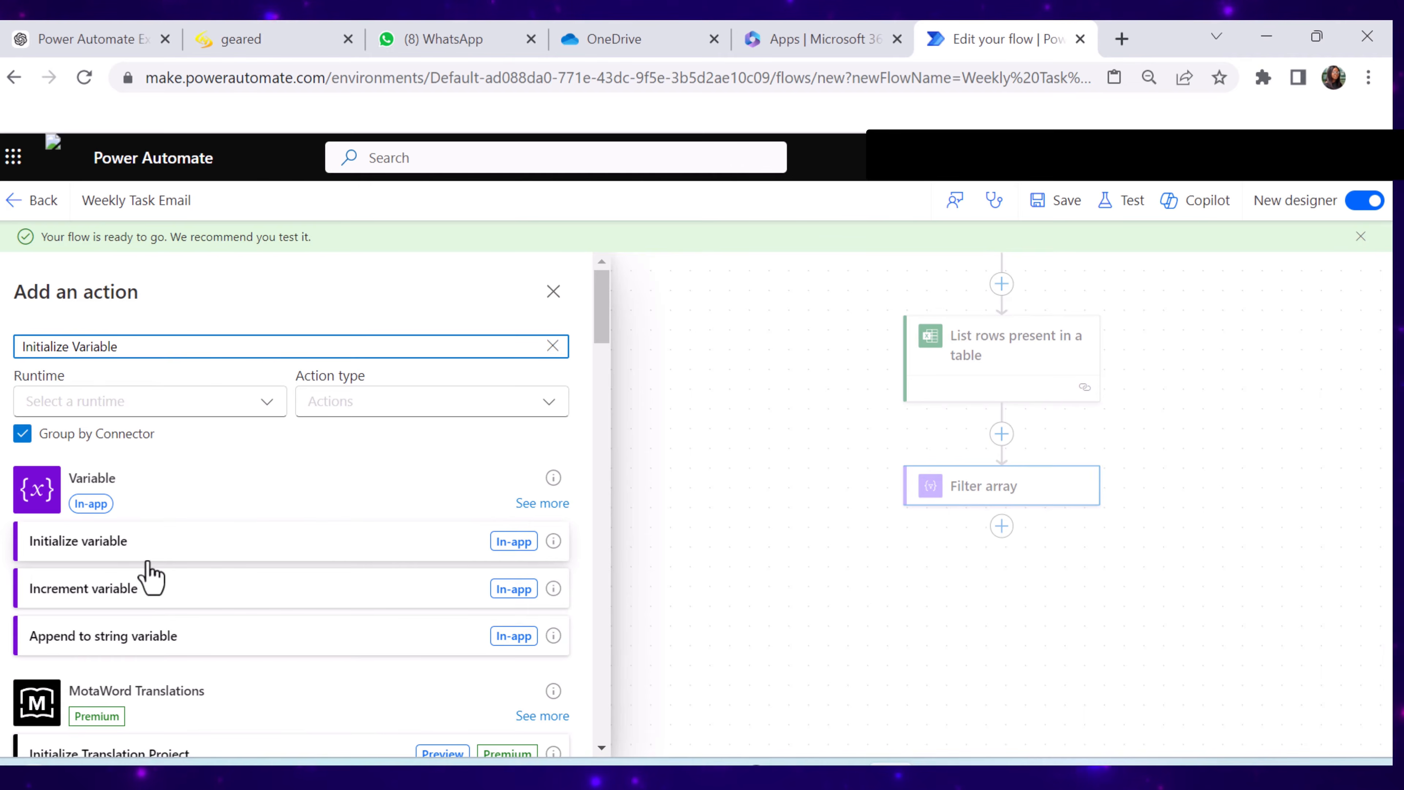
{"action": "left_click", "coordinate": [153, 555]}
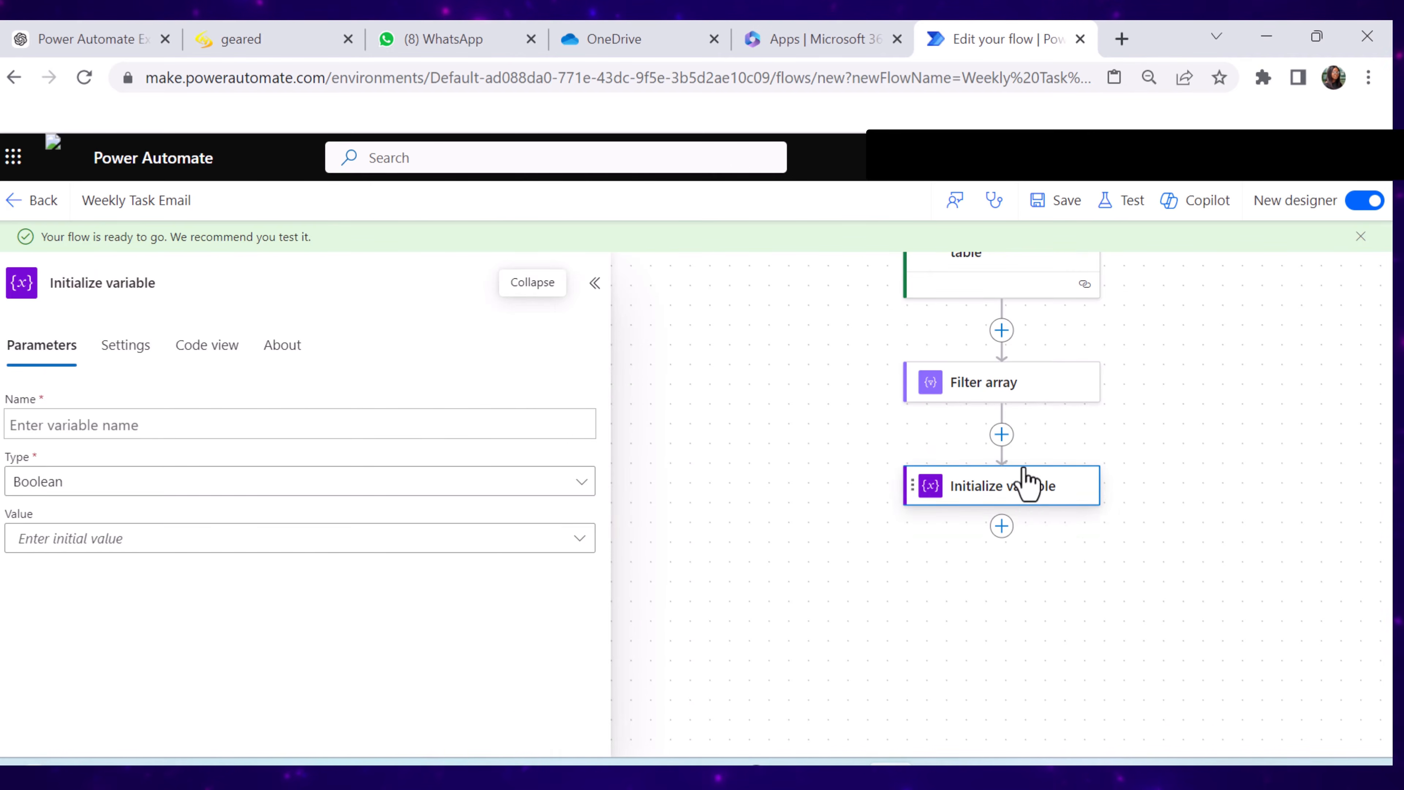
Name the variable "Tasl List" and set its type to String
{"action": "left_click", "coordinate": [152, 424]}
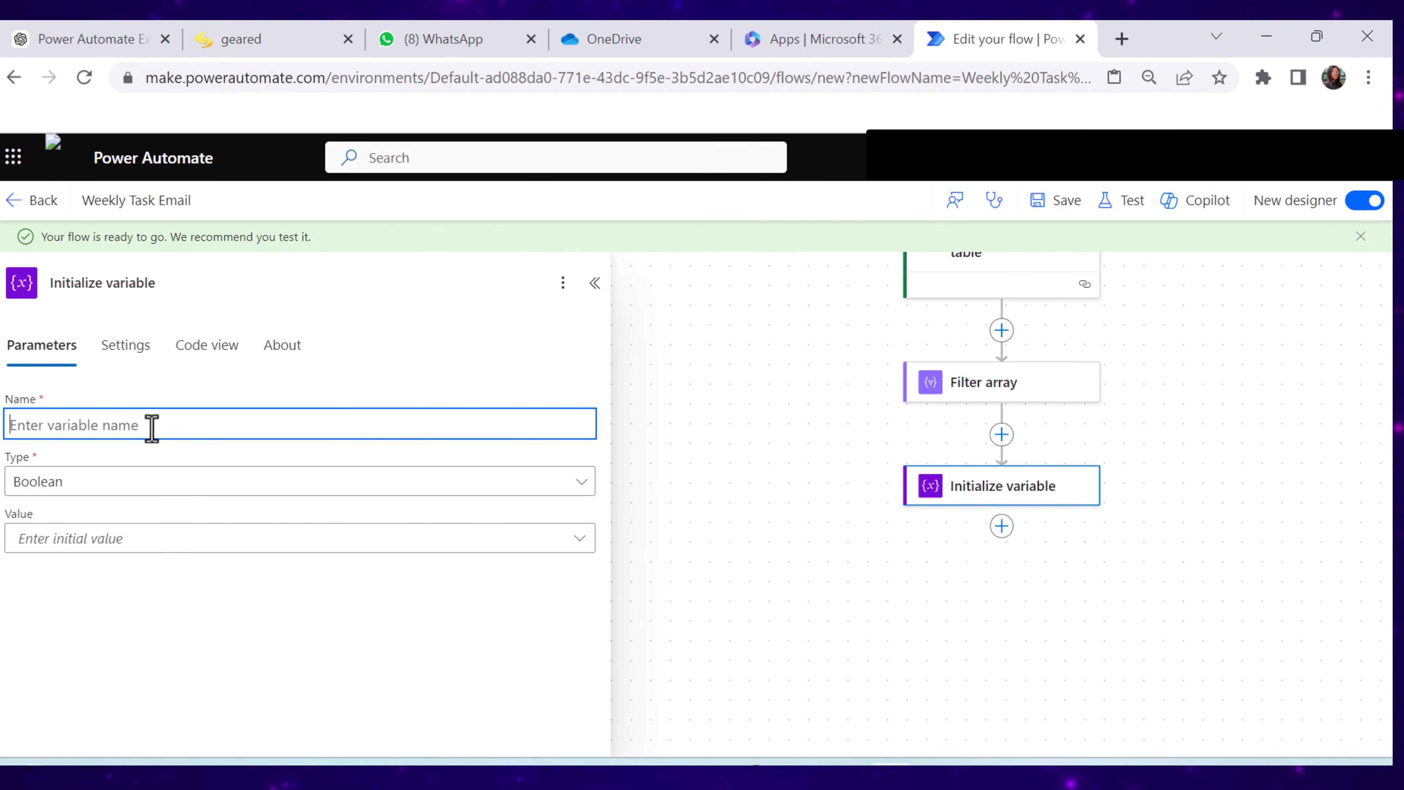
{"action": "type", "text": "Tasl List"}
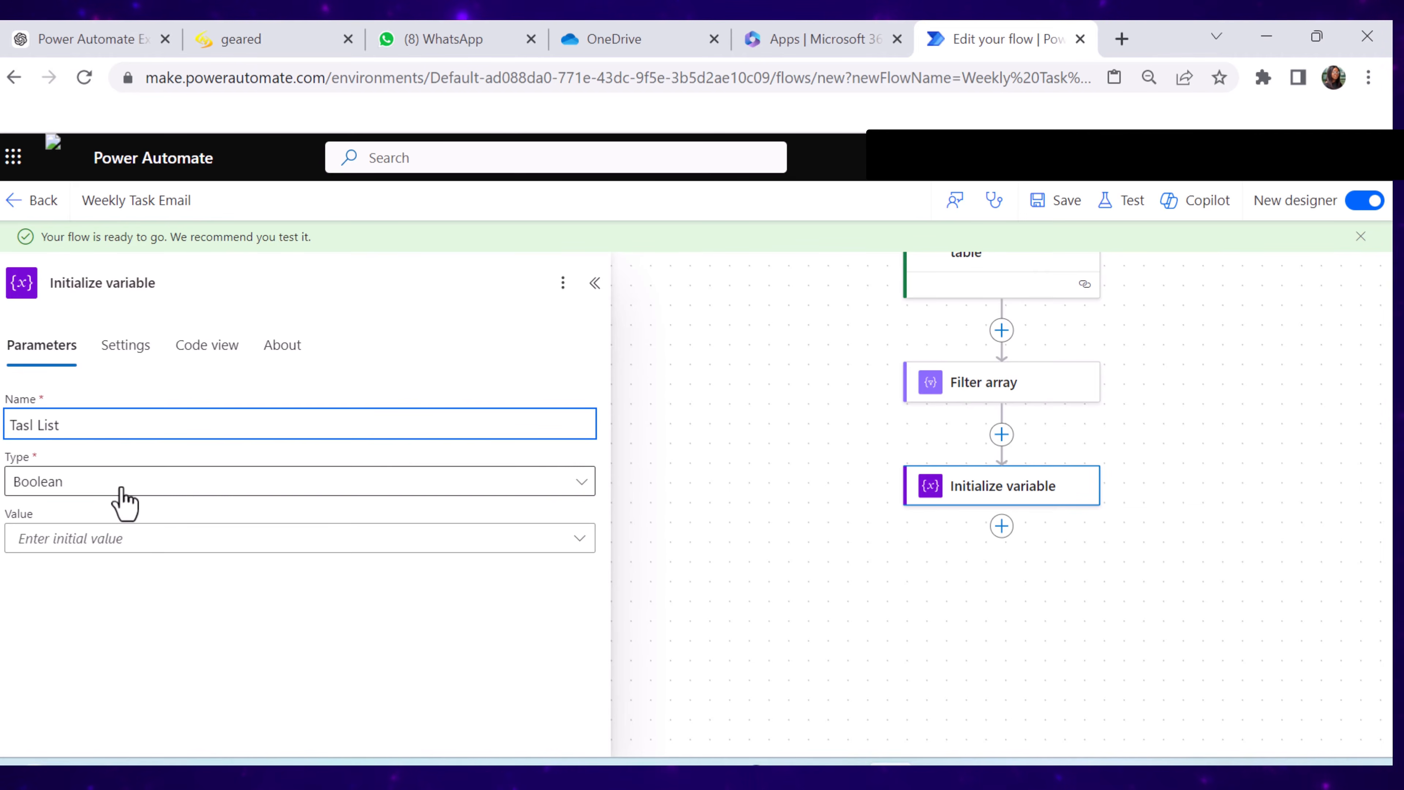
{"action": "left_click", "coordinate": [116, 484]}
{"action": "left_click", "coordinate": [51, 622]}
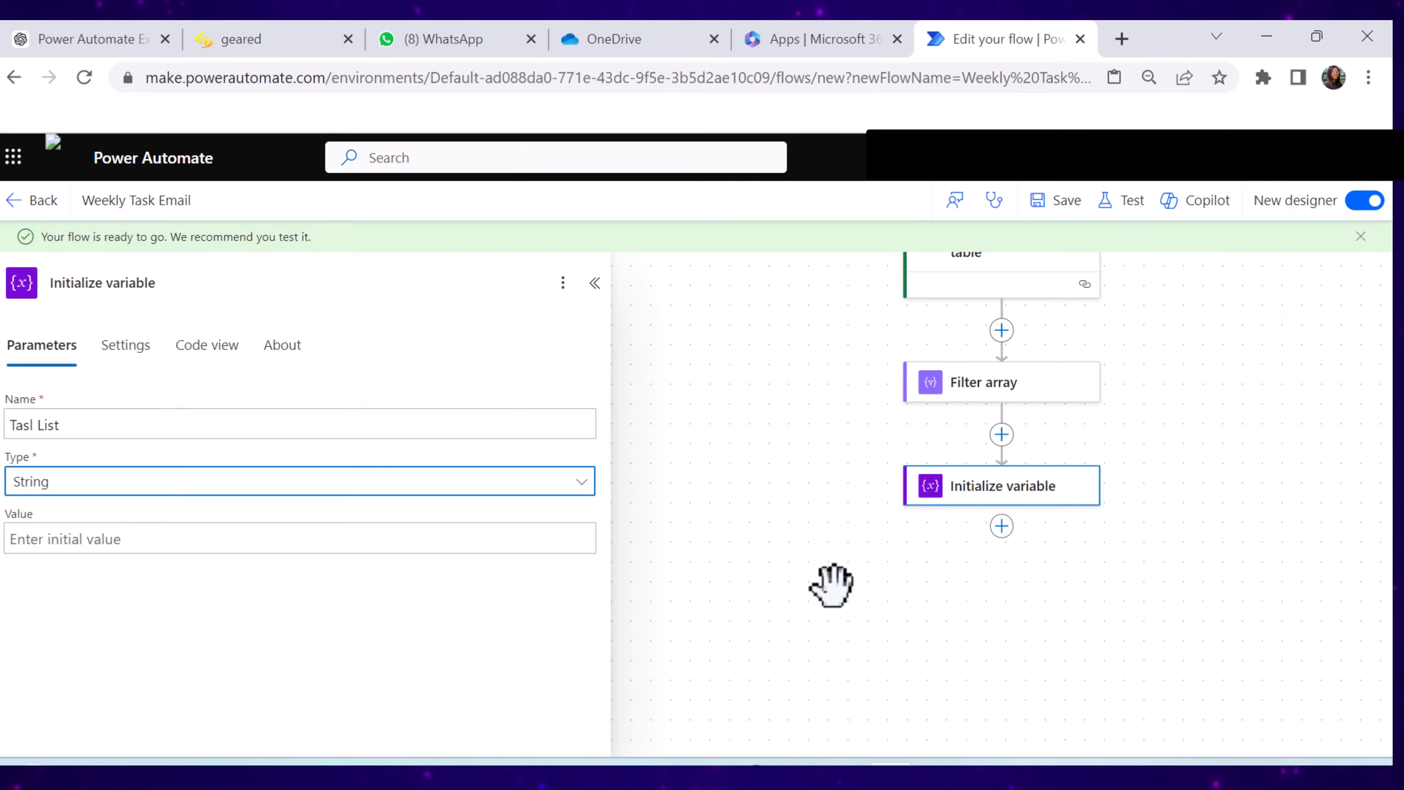
{"action": "left_click", "coordinate": [937, 511]}
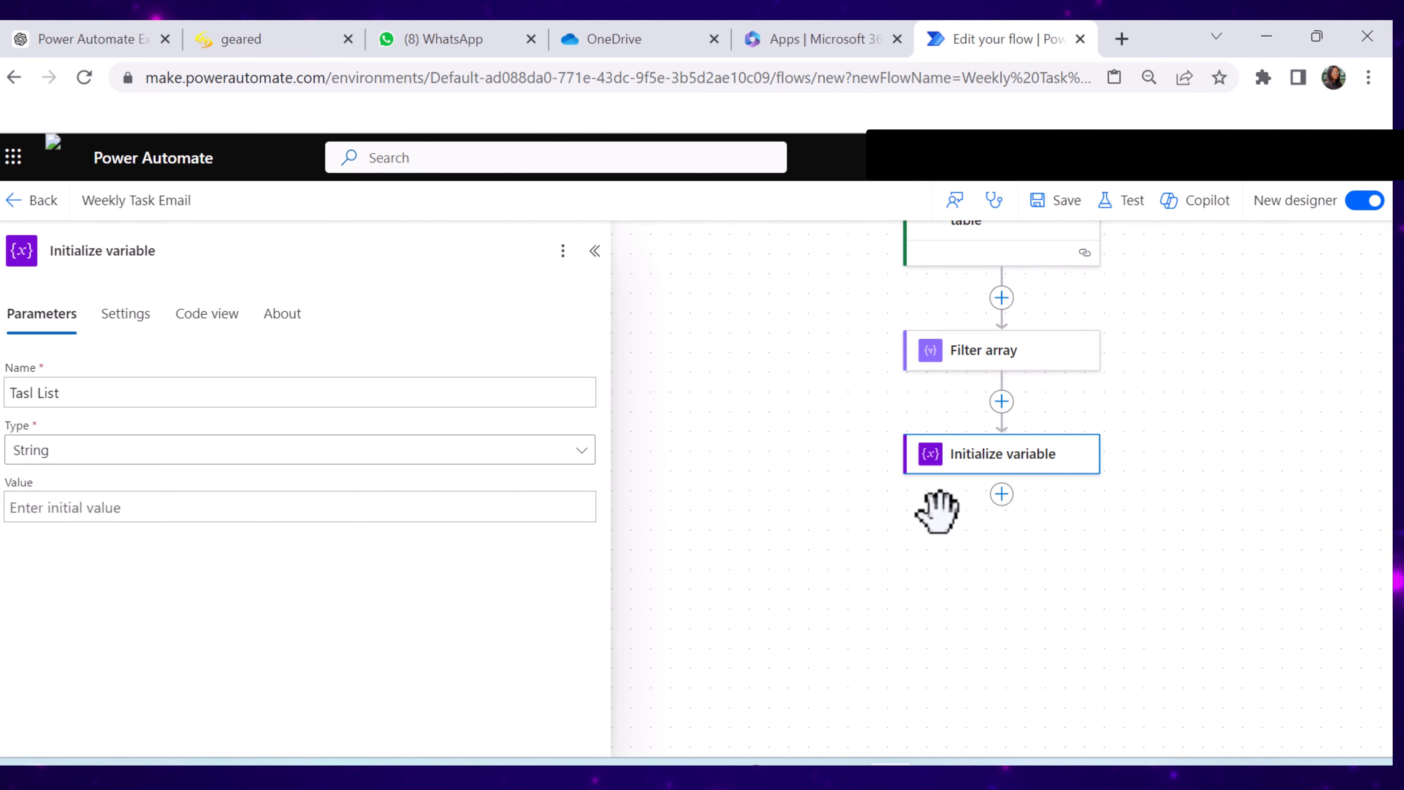
Add an Apply to each loop after Initialize variable, running over the Body output of Filter array
{"action": "left_click", "coordinate": [1001, 494]}
{"action": "left_click", "coordinate": [1084, 497]}
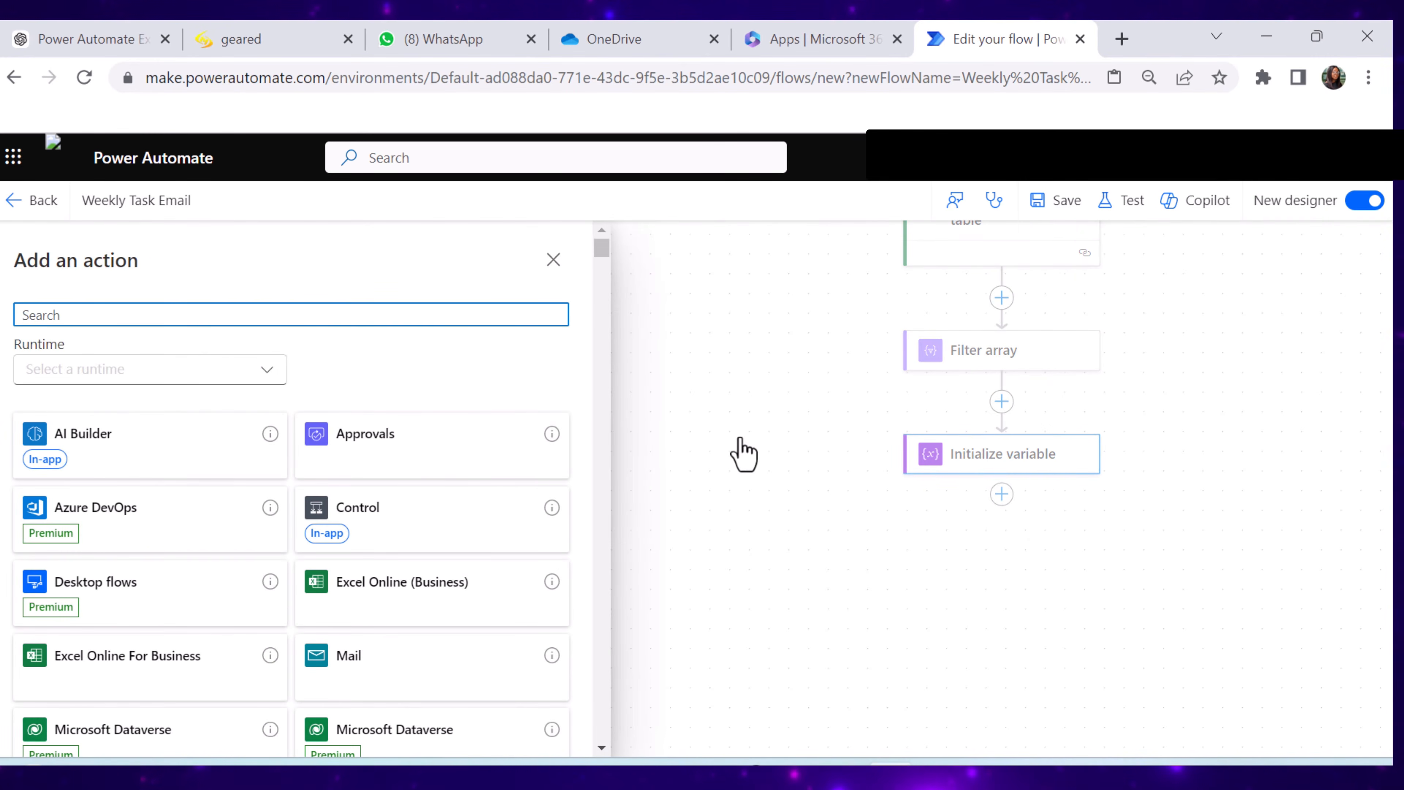
{"action": "type", "text": "Apply to each"}
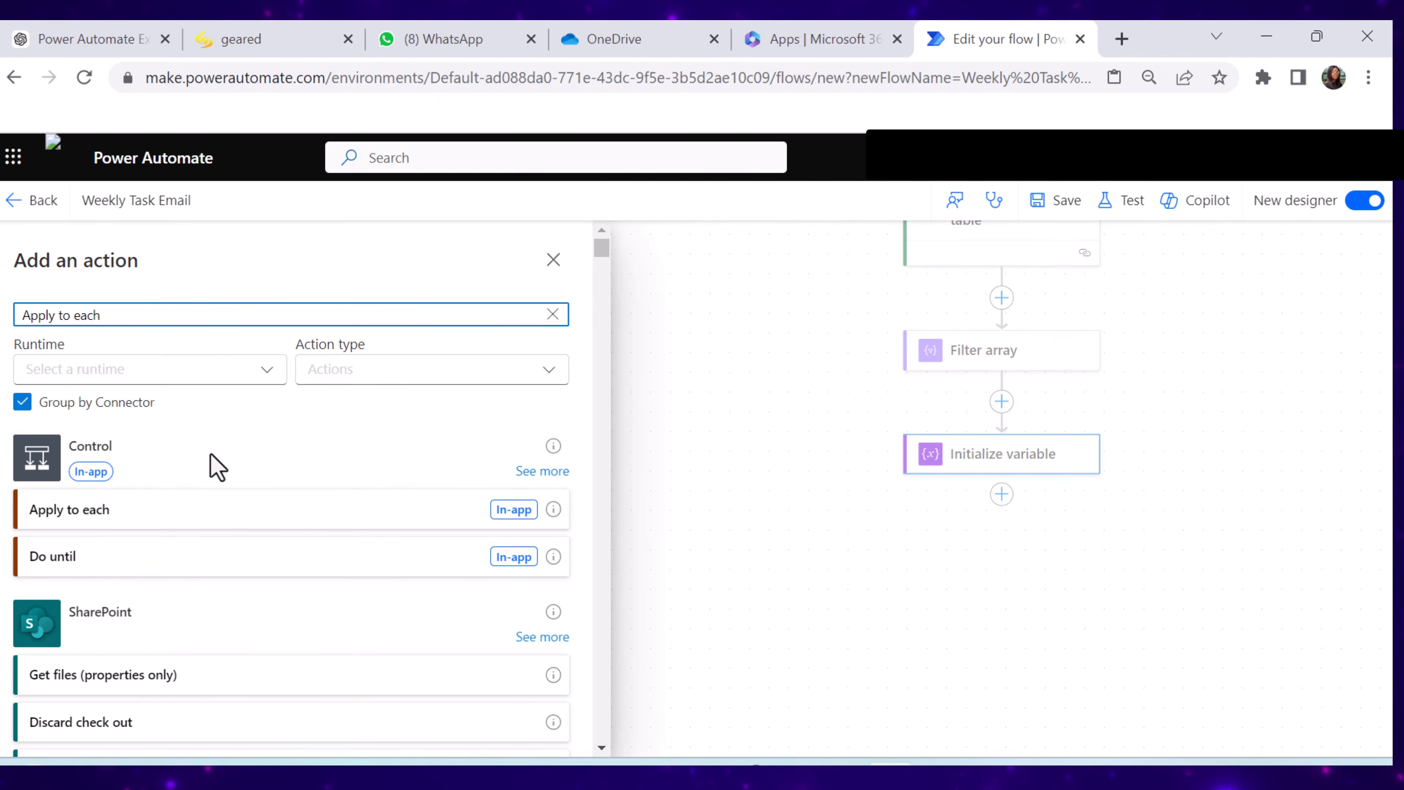
{"action": "left_click", "coordinate": [149, 526]}
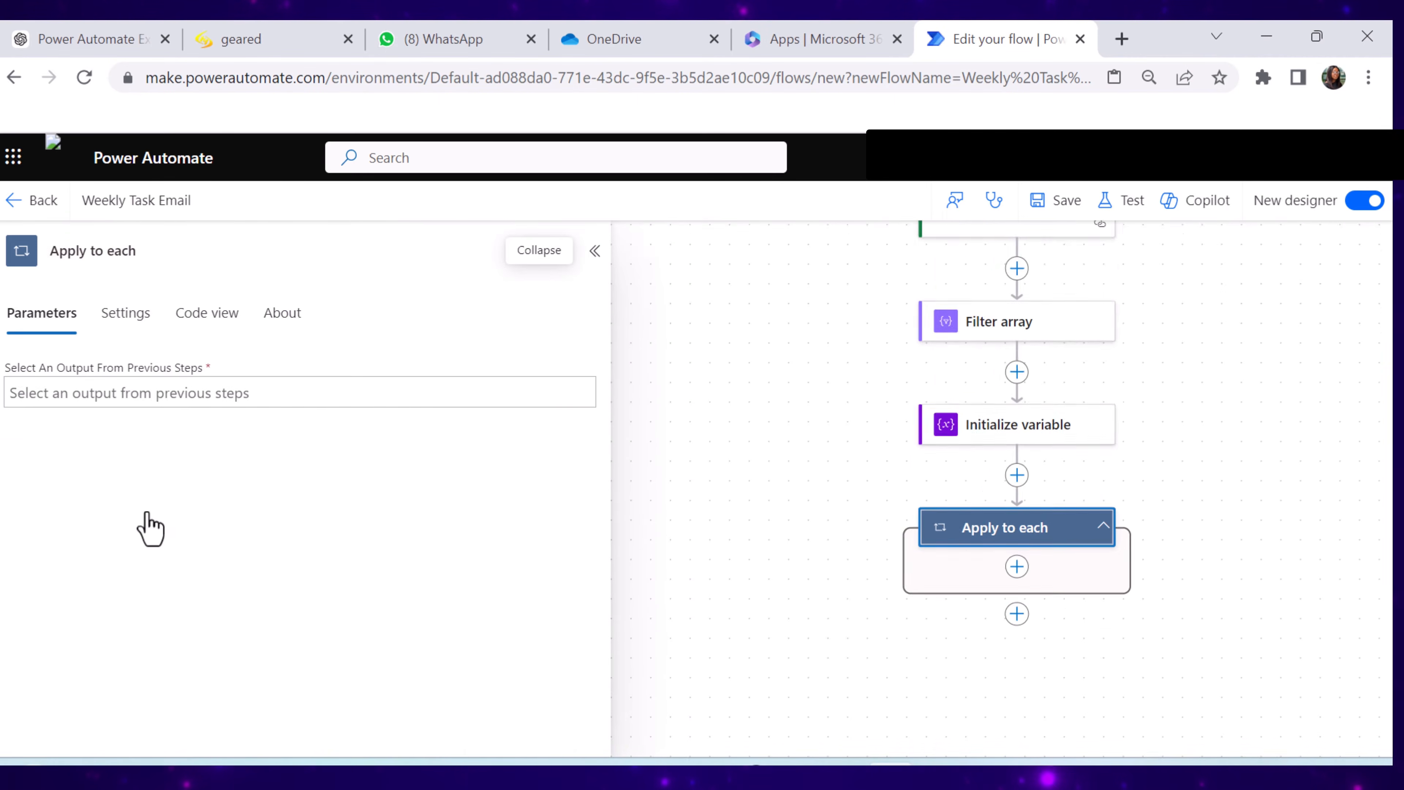
{"action": "left_click", "coordinate": [253, 394]}
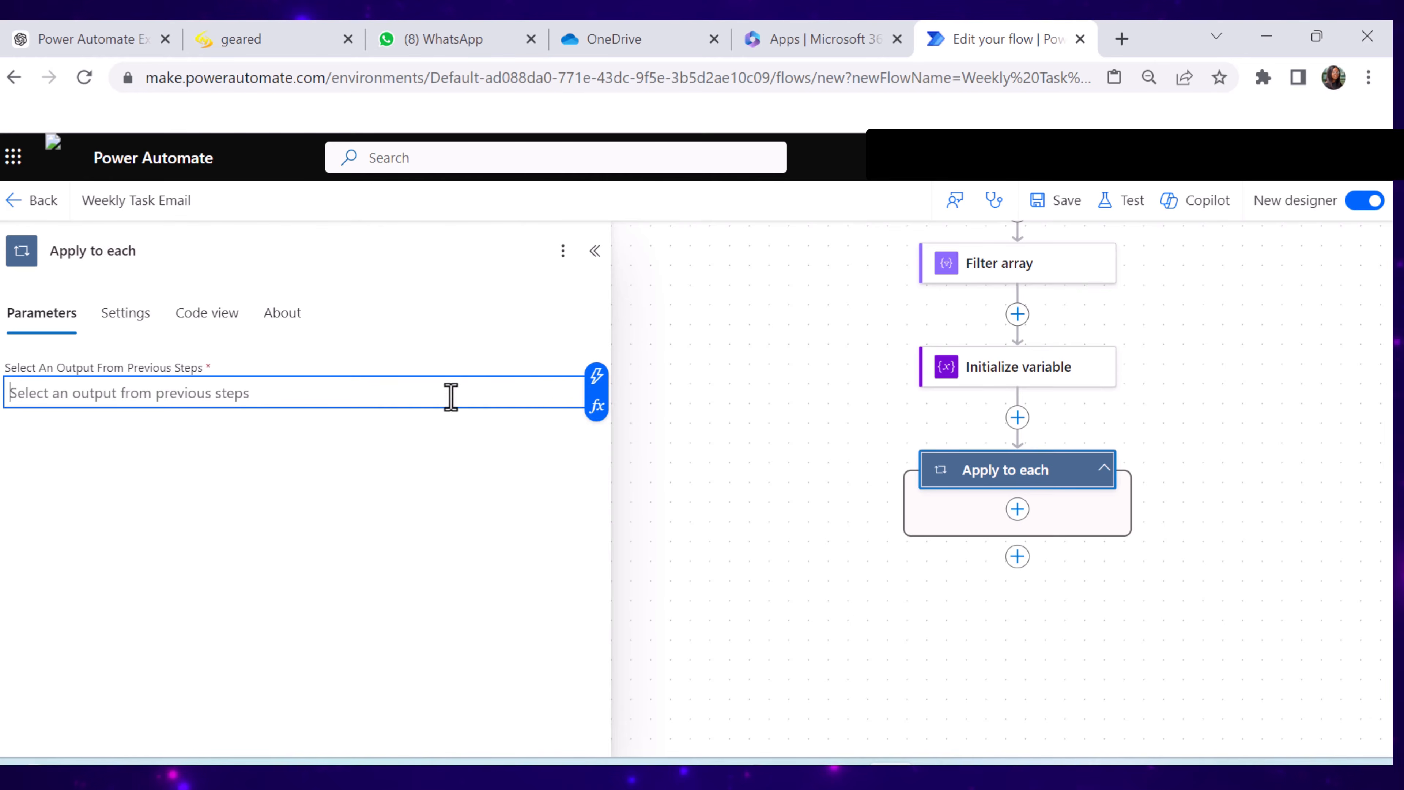
{"action": "left_click", "coordinate": [595, 382]}
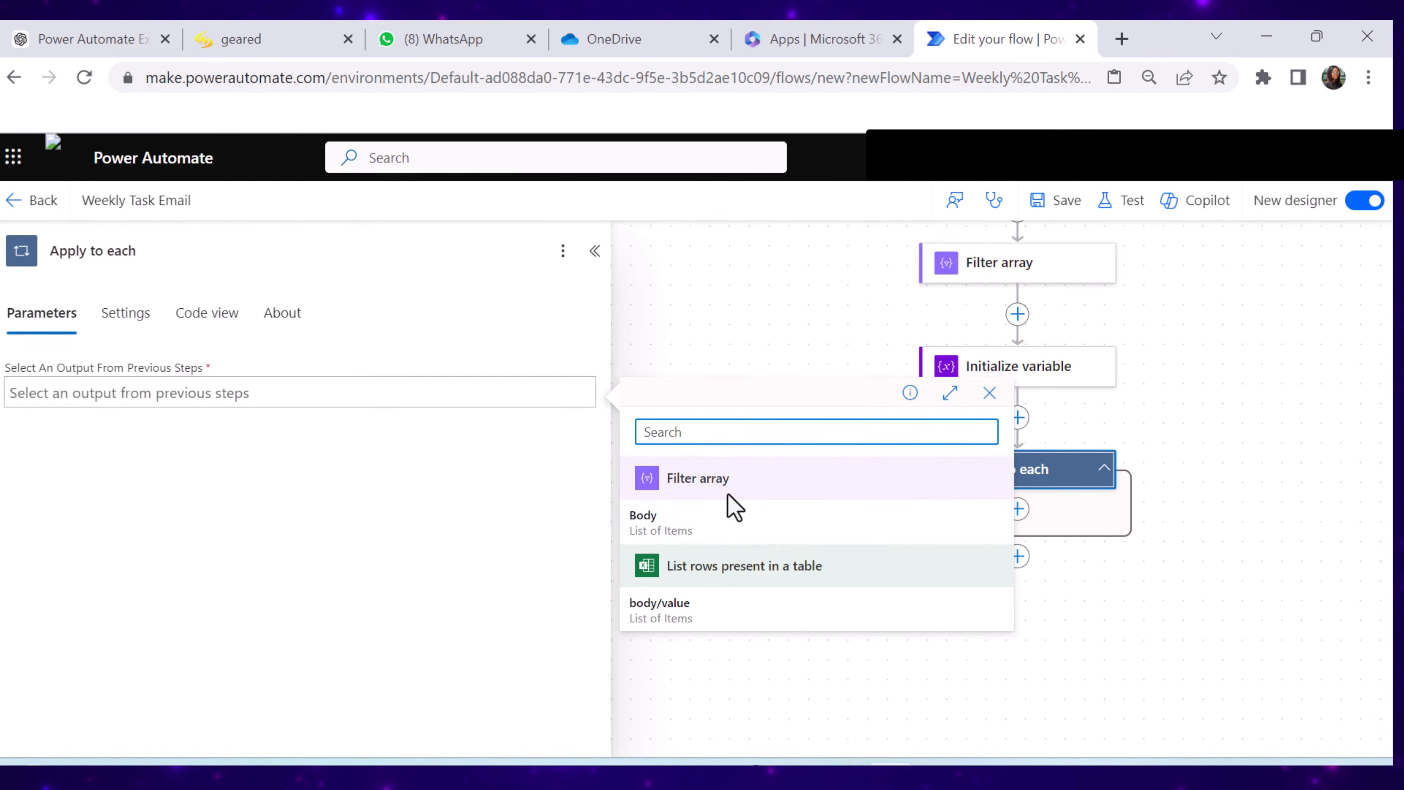
{"action": "left_click", "coordinate": [716, 542]}
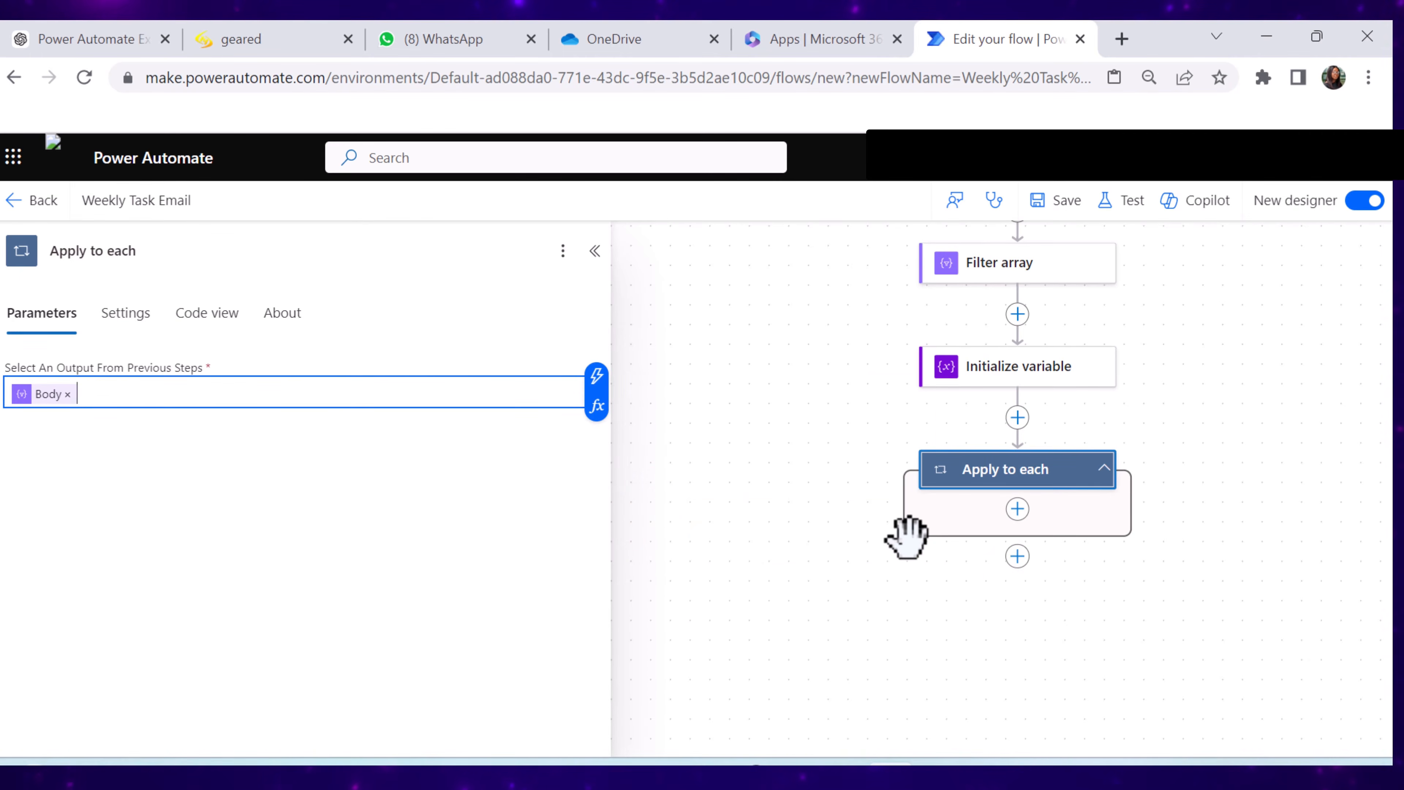
Add a Compose action inside the Apply to each loop
{"action": "left_click", "coordinate": [1018, 508]}
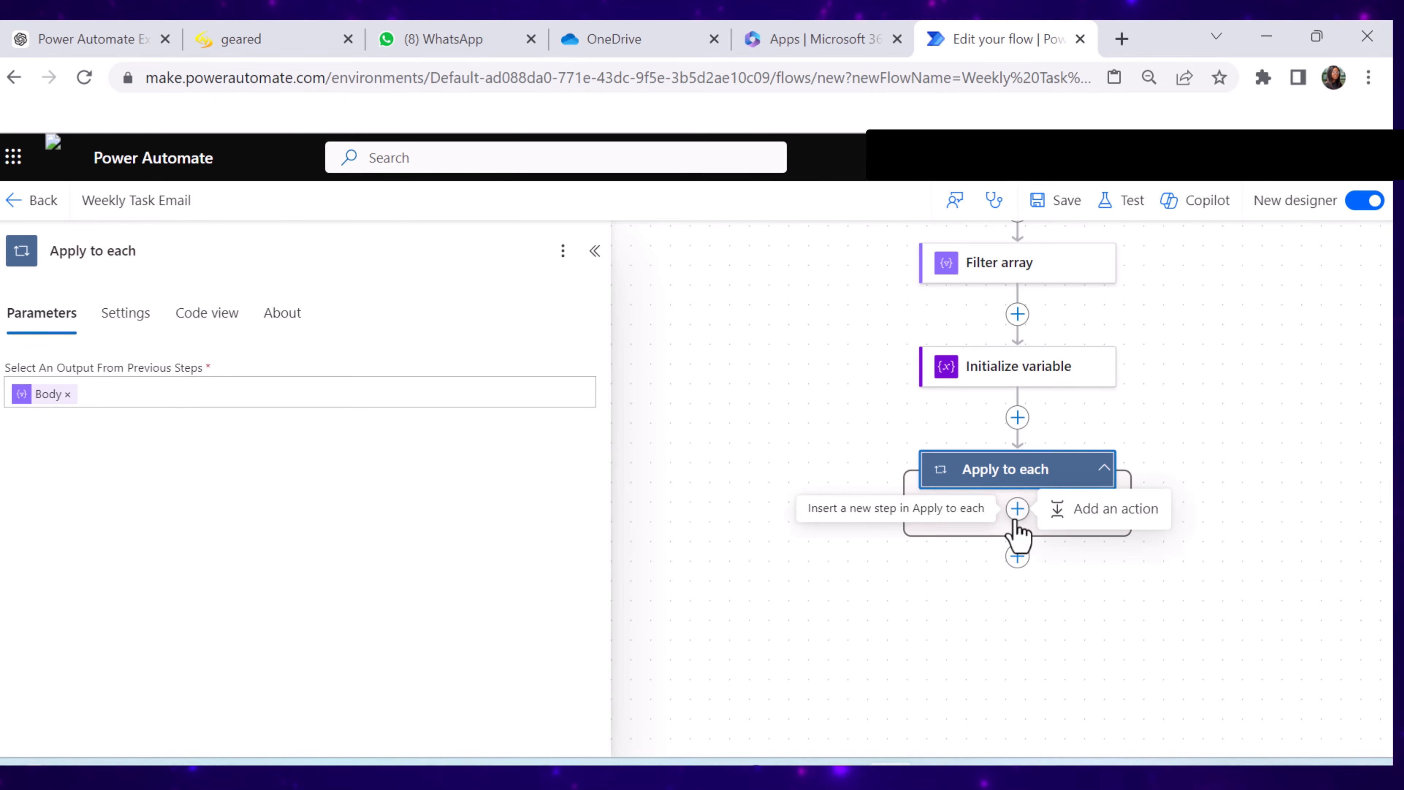
{"action": "left_click", "coordinate": [1103, 506]}
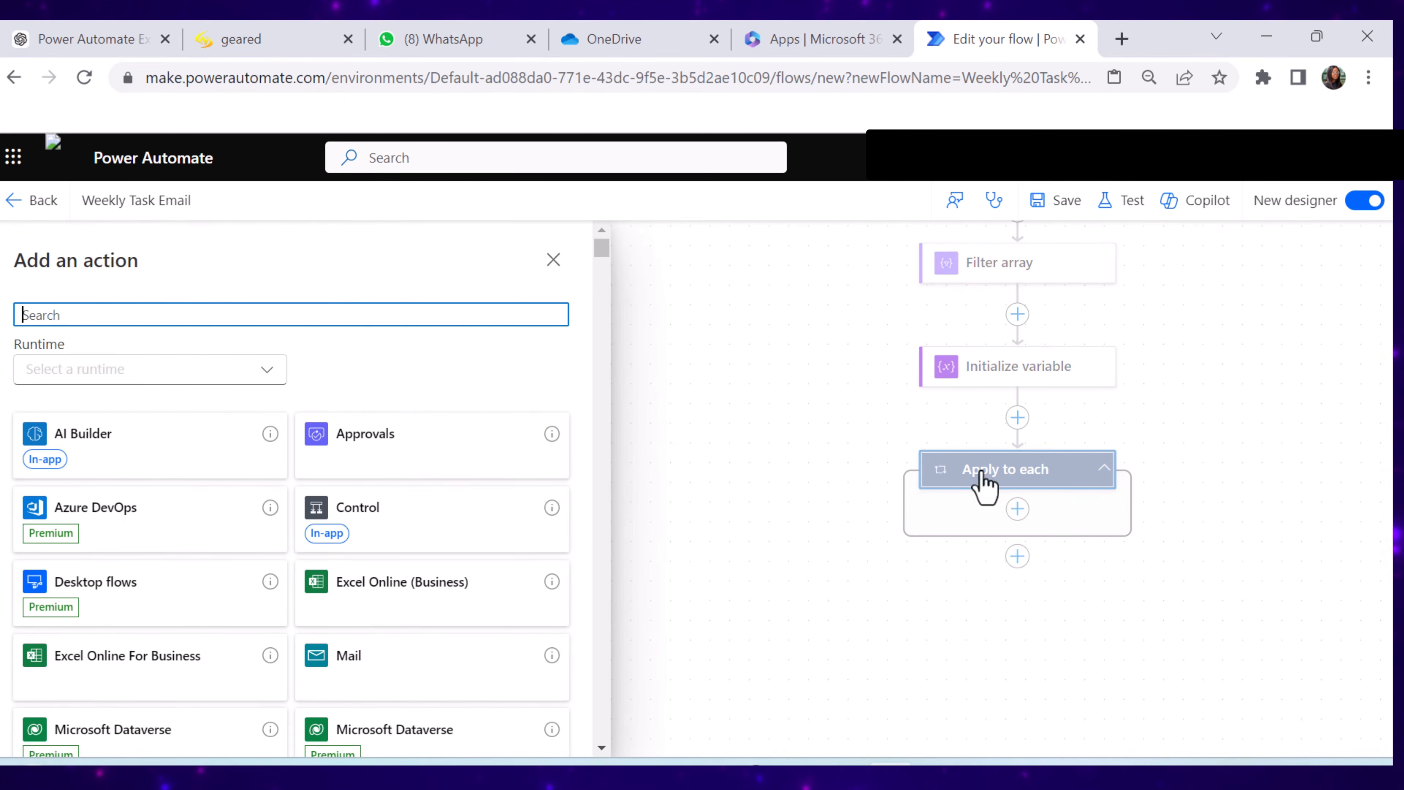
{"action": "type", "text": "Co"}
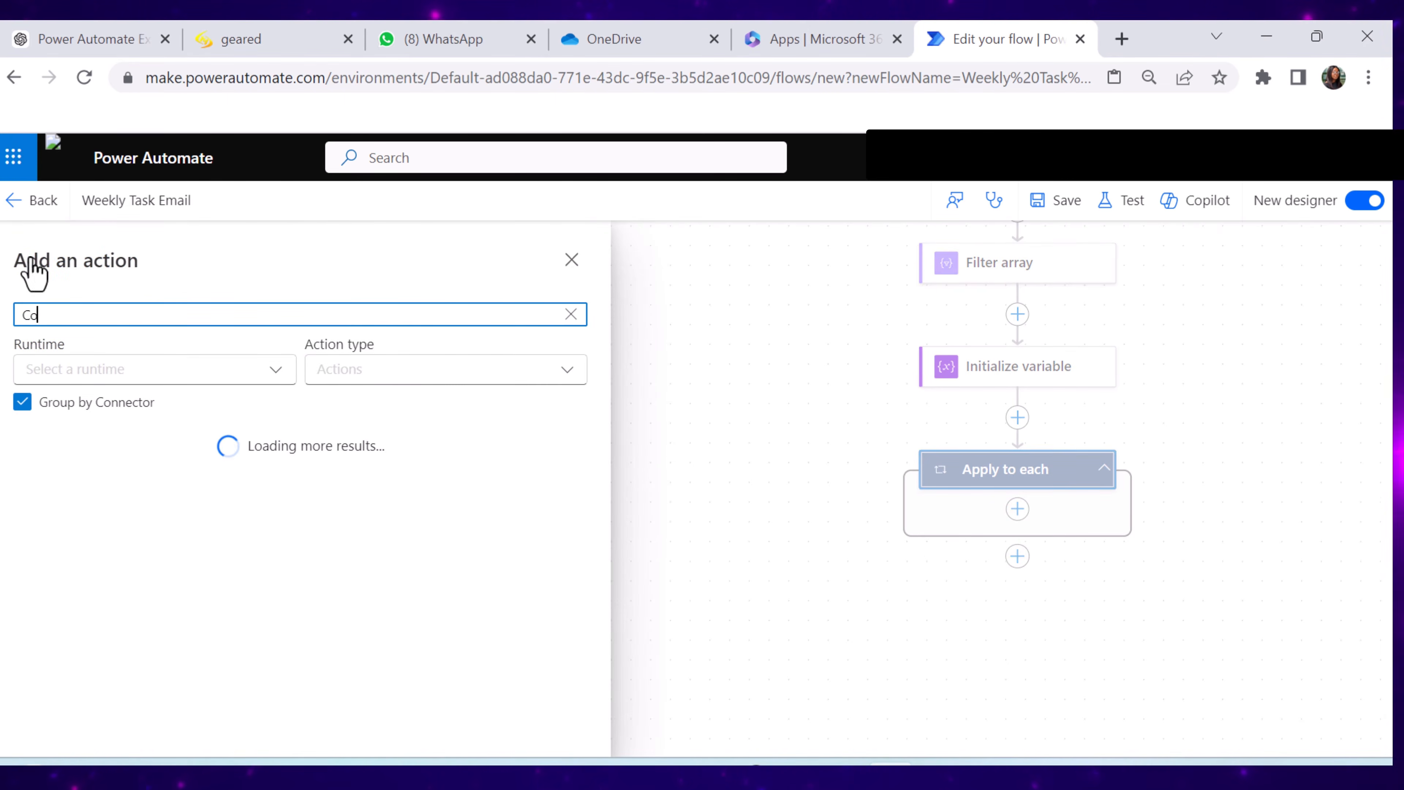
{"action": "type", "text": "mpose"}
{"action": "left_click", "coordinate": [126, 507]}
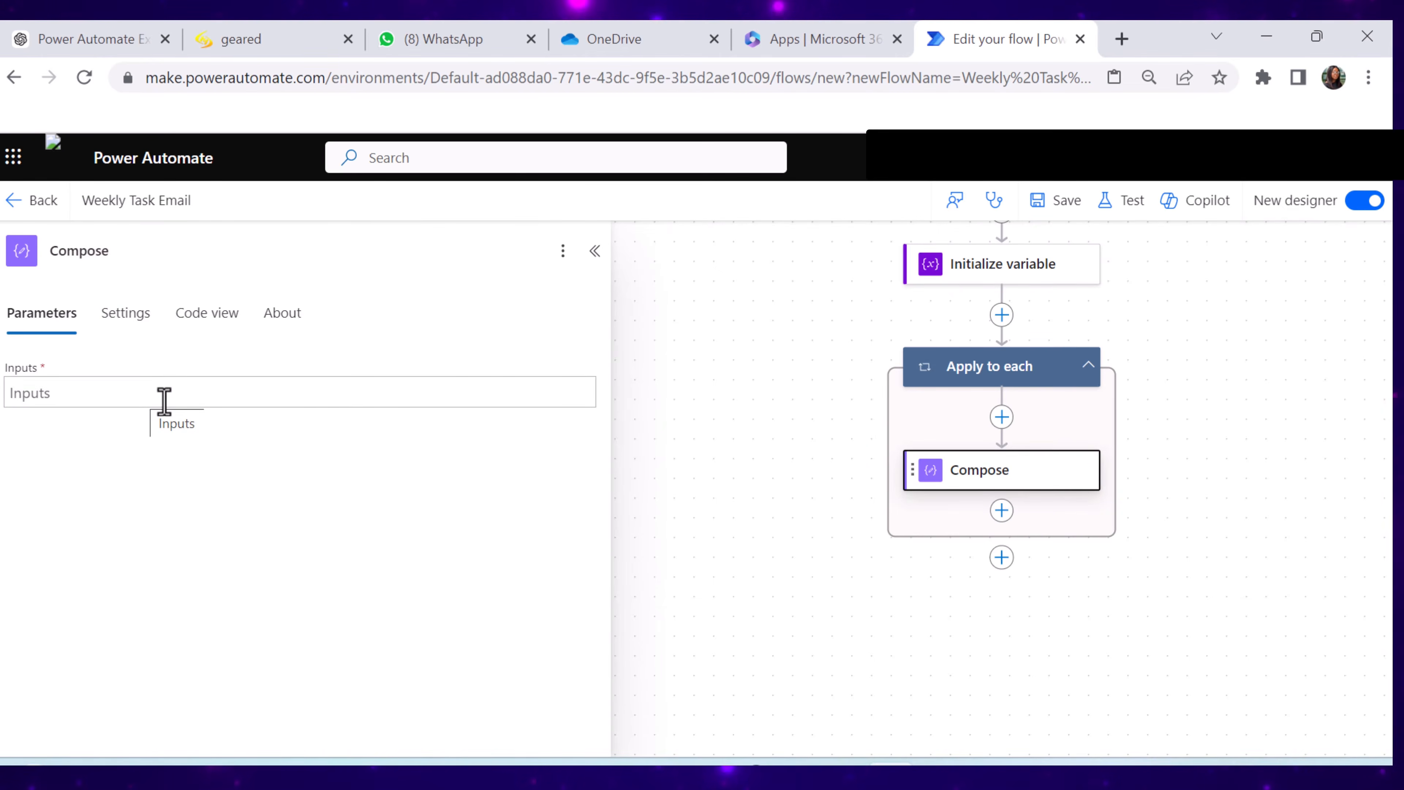
Enter a concat expression for the Compose inputs that builds an HTML table row from Task, DueDate, Progress and Priority
{"action": "left_click", "coordinate": [164, 398]}
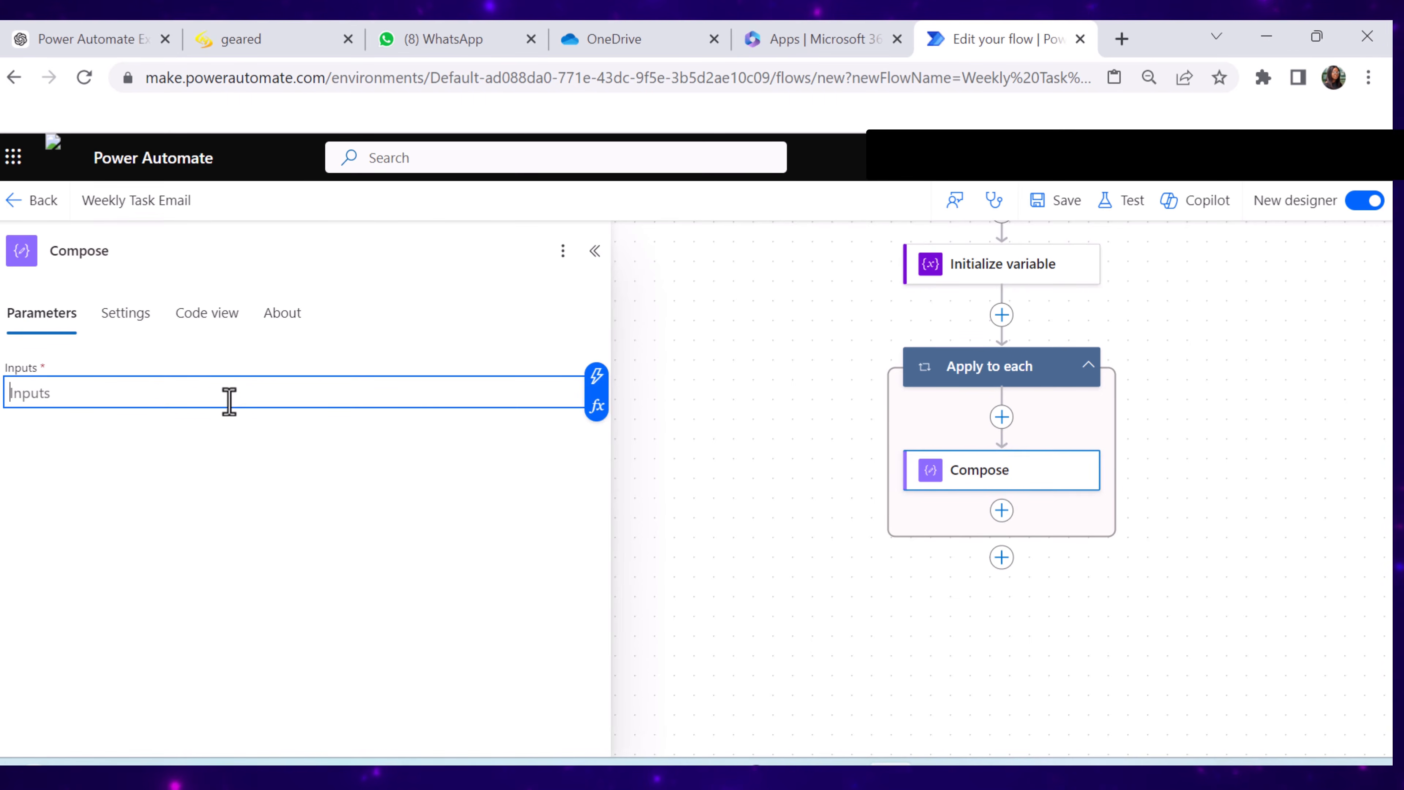
{"action": "left_click", "coordinate": [597, 405]}
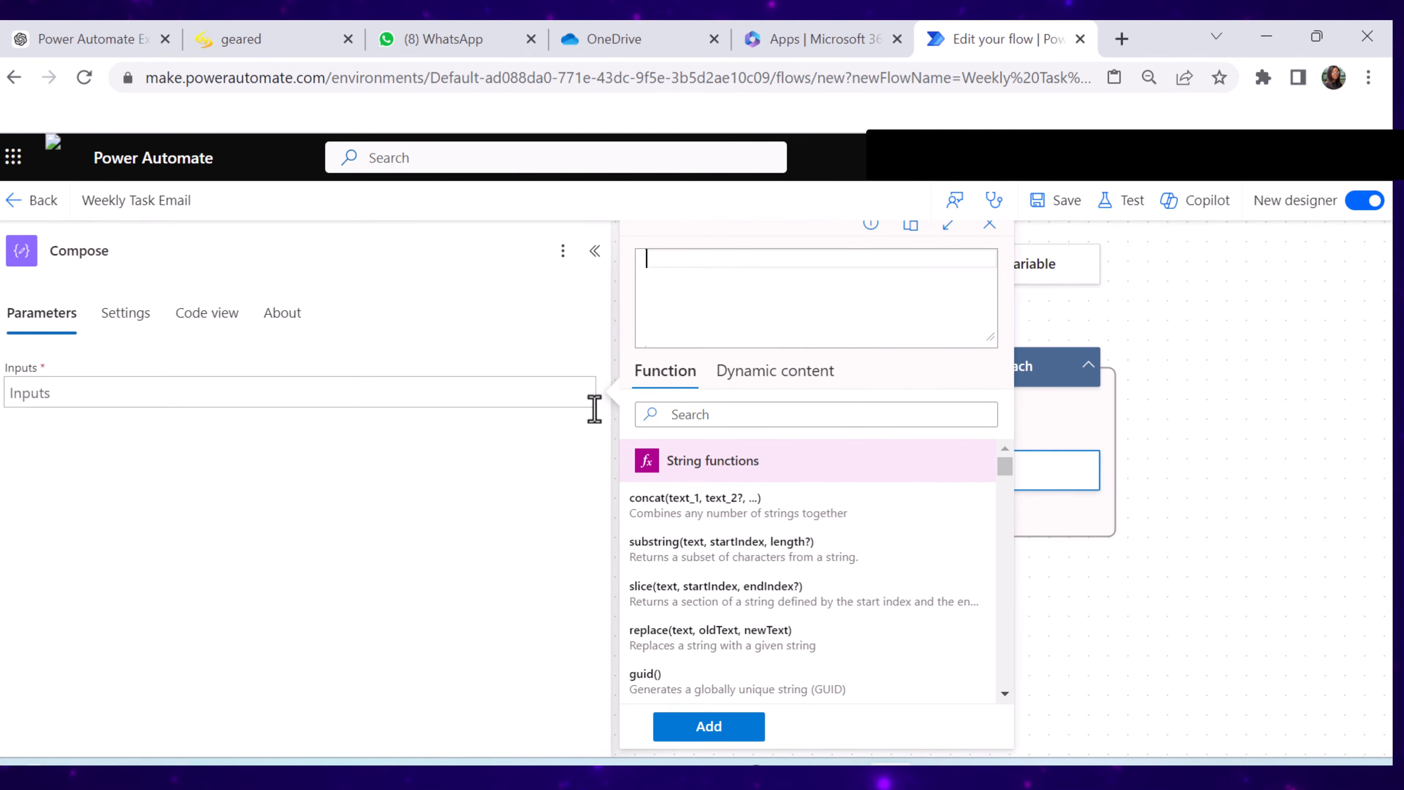
{"action": "key", "text": "ctrl+v"}
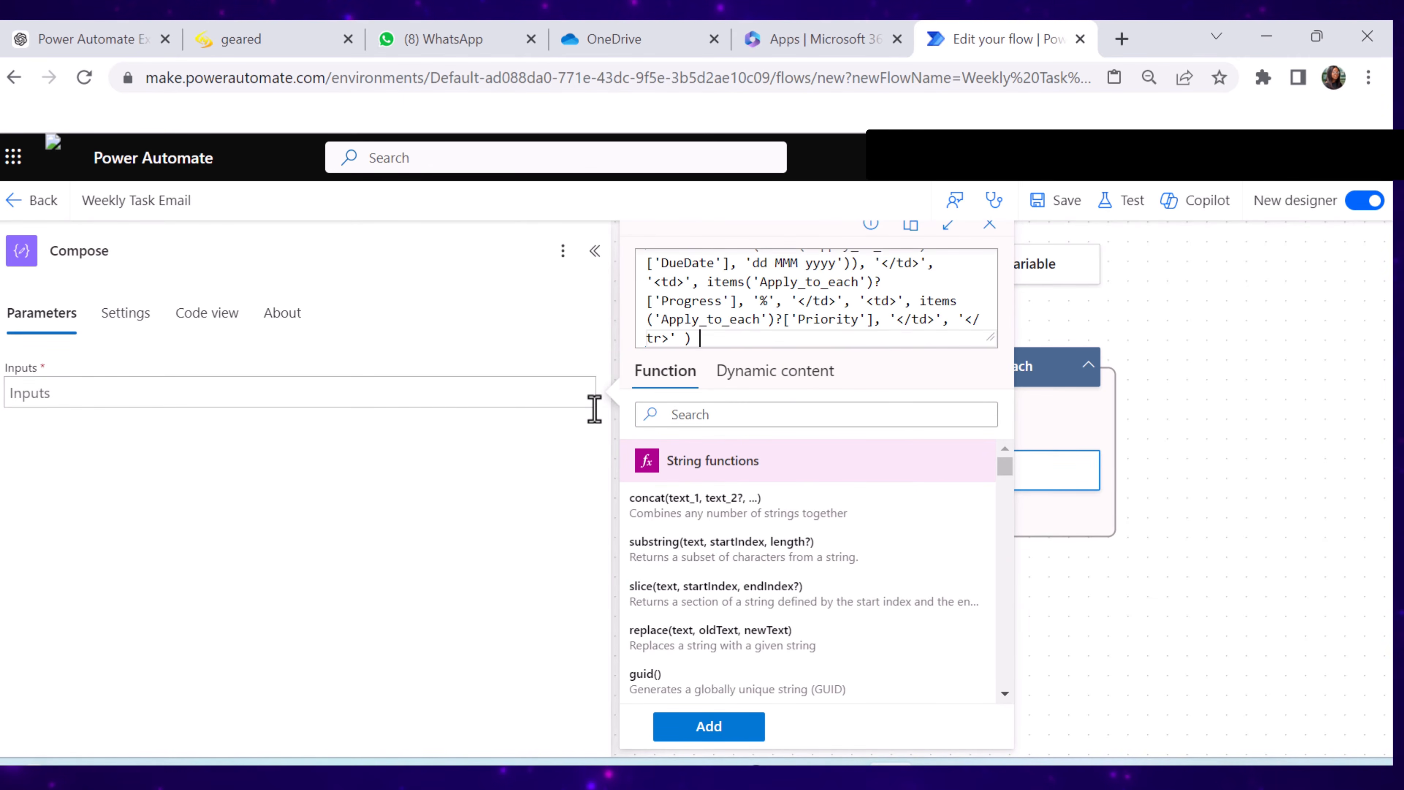
Examine the row tags and the Task, DueDate, Progress and Priority parts of the concat expression
{"action": "scroll", "coordinate": [763, 327], "scroll_direction": "up", "scroll_amount": 3}
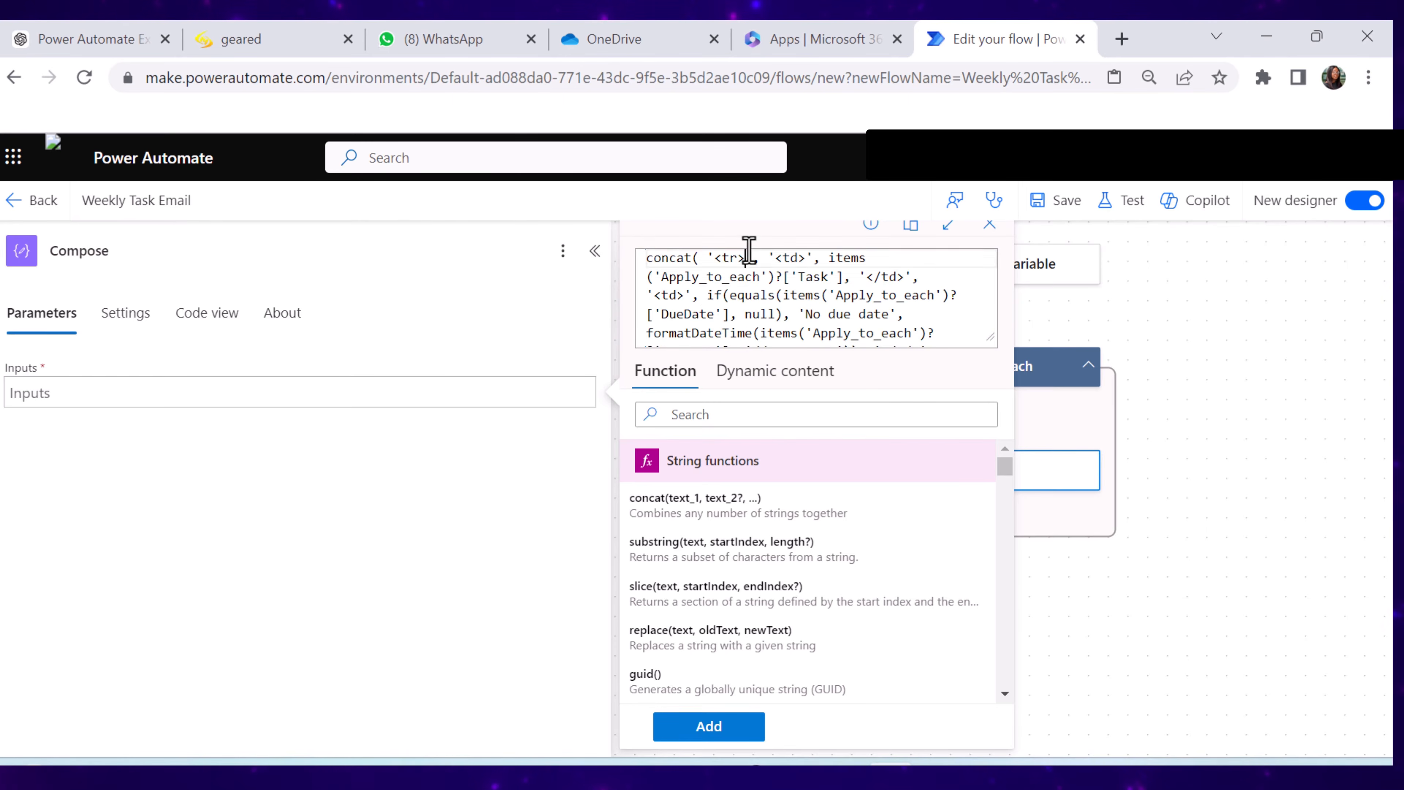
{"action": "left_click_drag", "start_coordinate": [745, 258], "coordinate": [722, 258]}
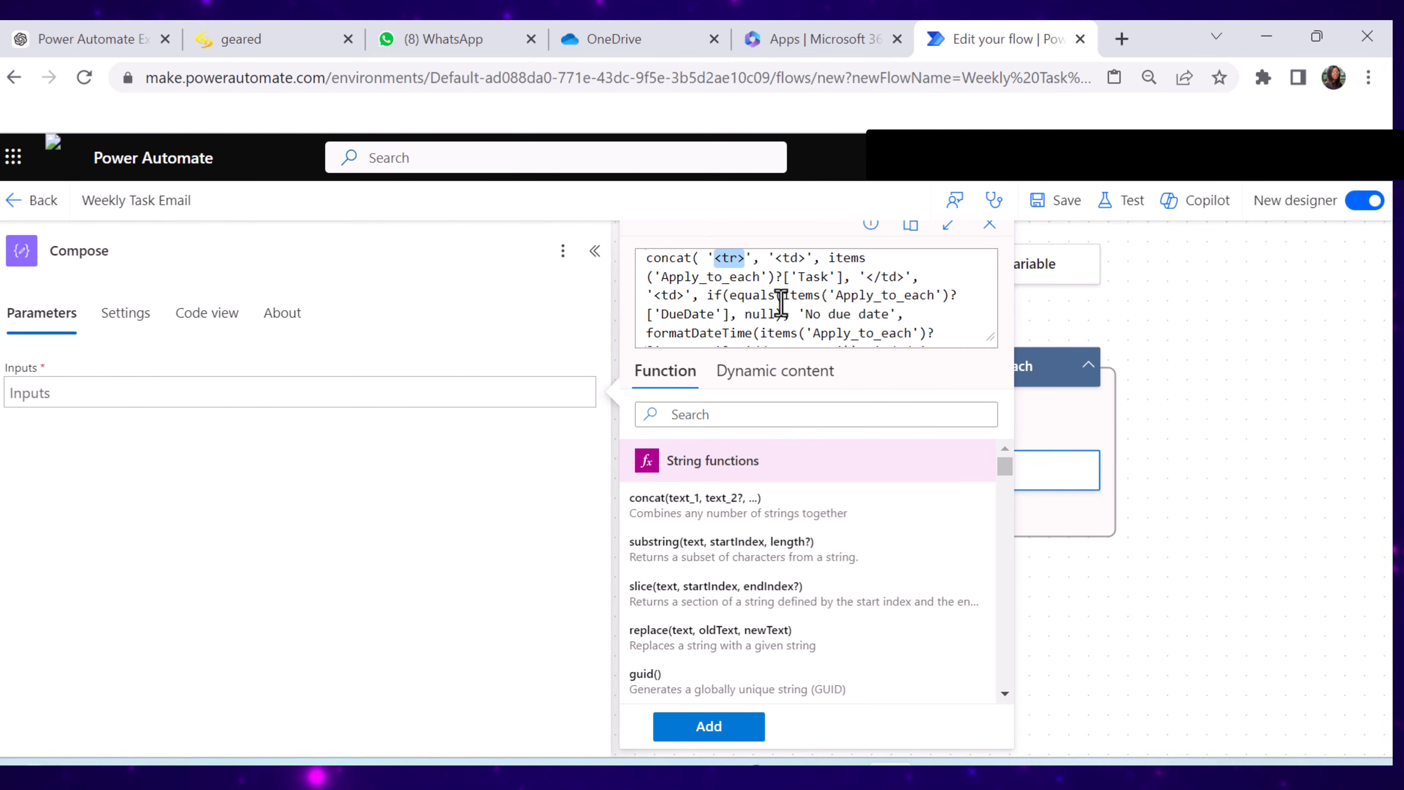
{"action": "left_click", "coordinate": [805, 257]}
{"action": "left_click_drag", "start_coordinate": [807, 258], "coordinate": [935, 293]}
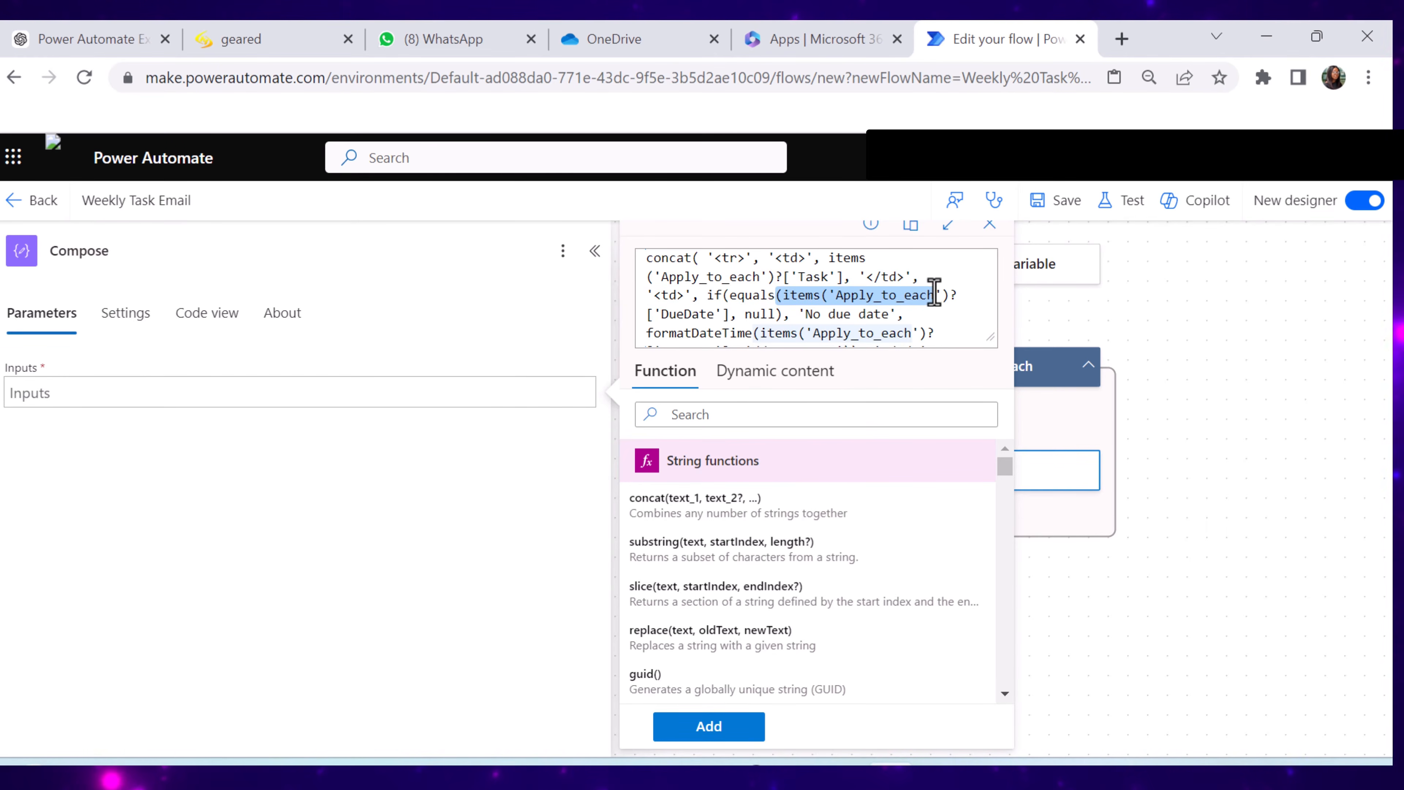
{"action": "left_click_drag", "start_coordinate": [798, 333], "coordinate": [645, 335]}
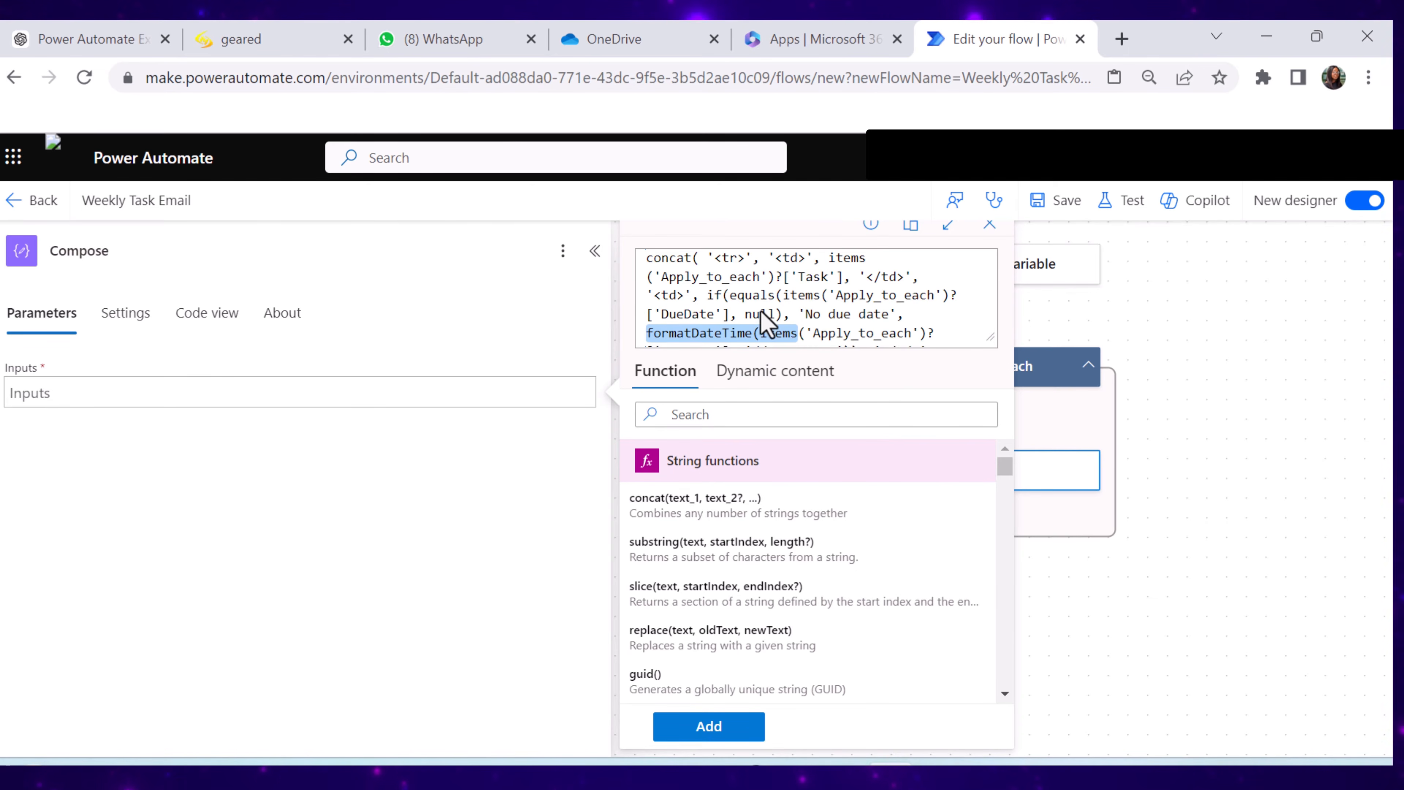
{"action": "scroll", "coordinate": [766, 323], "scroll_direction": "down", "scroll_amount": 2}
{"action": "left_click_drag", "start_coordinate": [709, 297], "coordinate": [742, 323]}
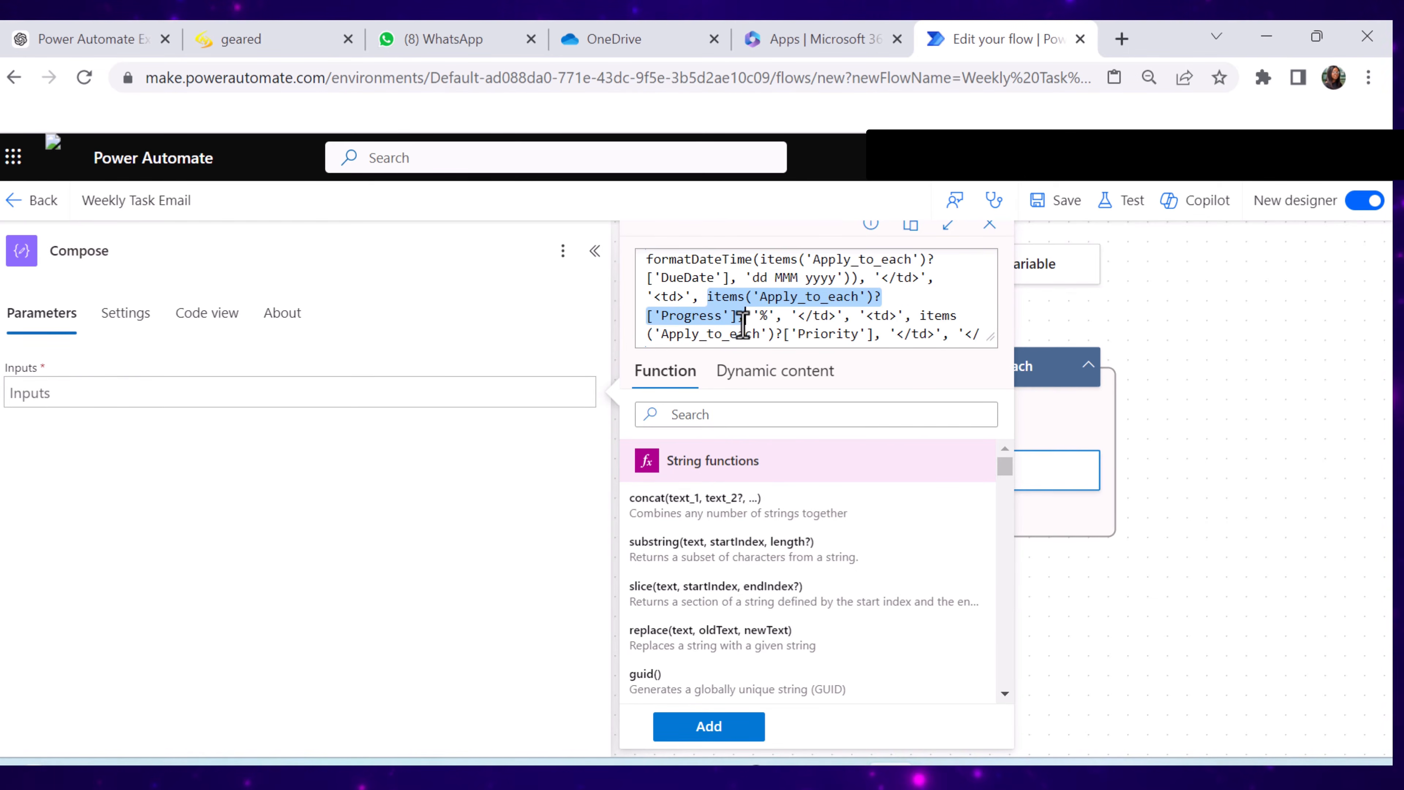
{"action": "scroll", "coordinate": [668, 311], "scroll_direction": "down", "scroll_amount": 1}
{"action": "left_click_drag", "start_coordinate": [874, 318], "coordinate": [653, 321]}
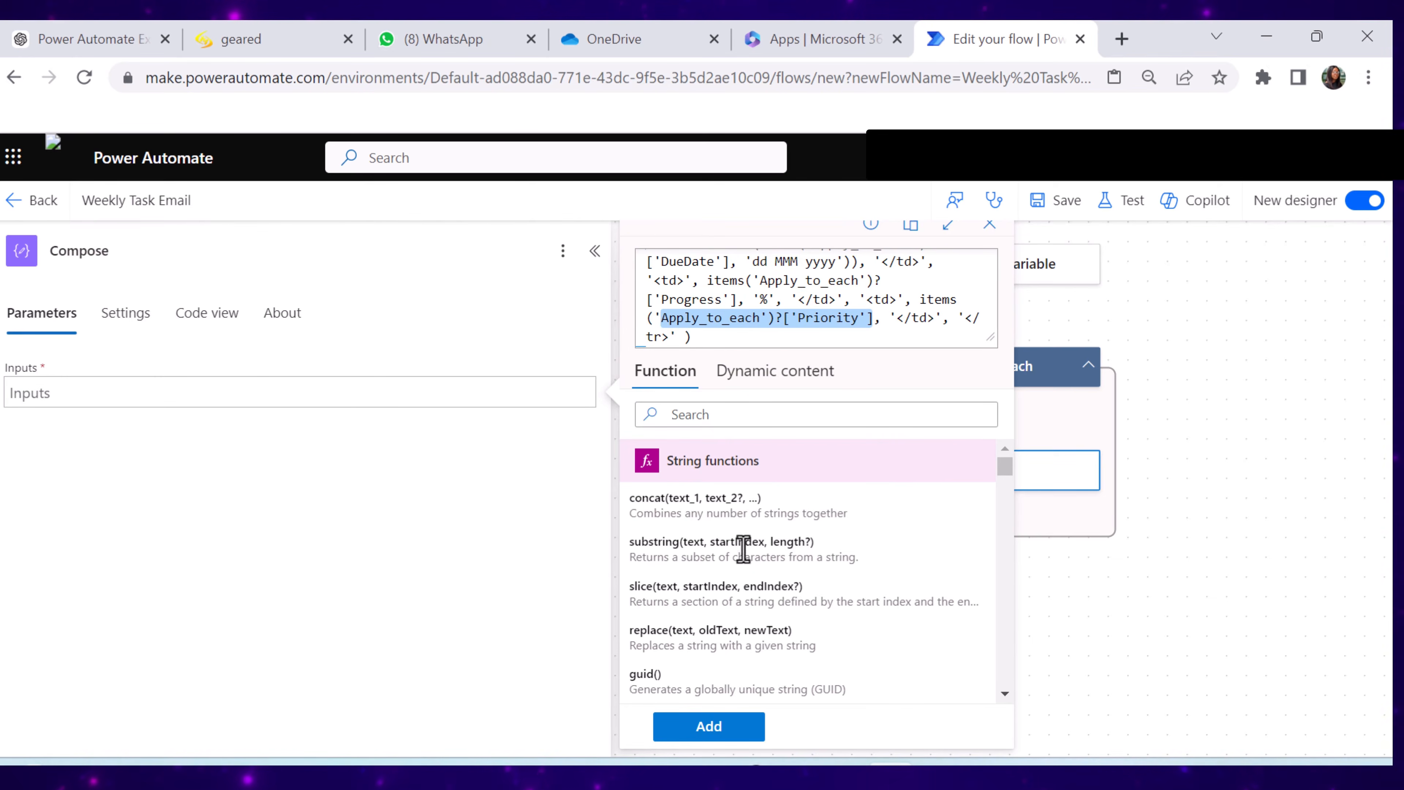
Insert the concat expression into Compose's Inputs and close the action's settings
{"action": "left_click", "coordinate": [735, 729]}
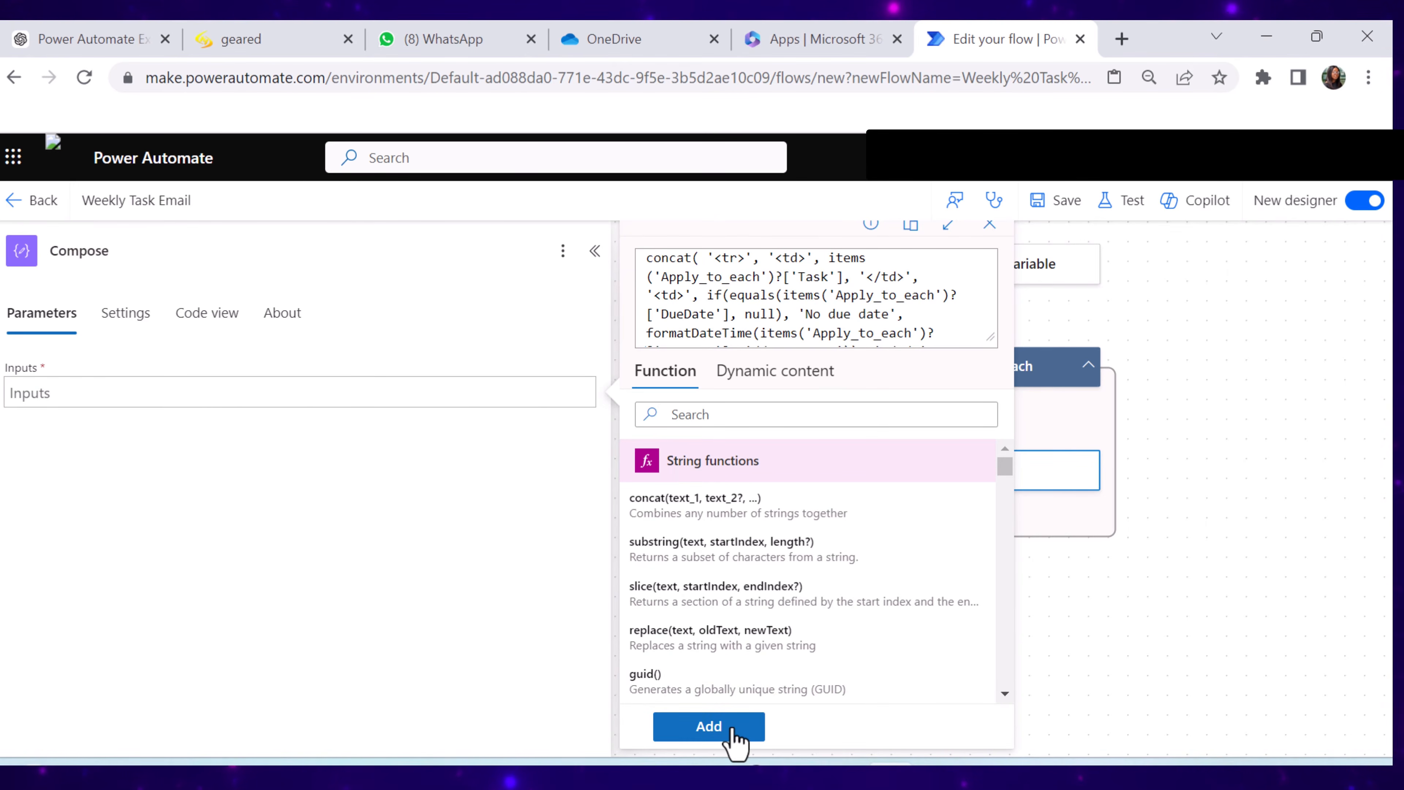
{"action": "left_click", "coordinate": [709, 726]}
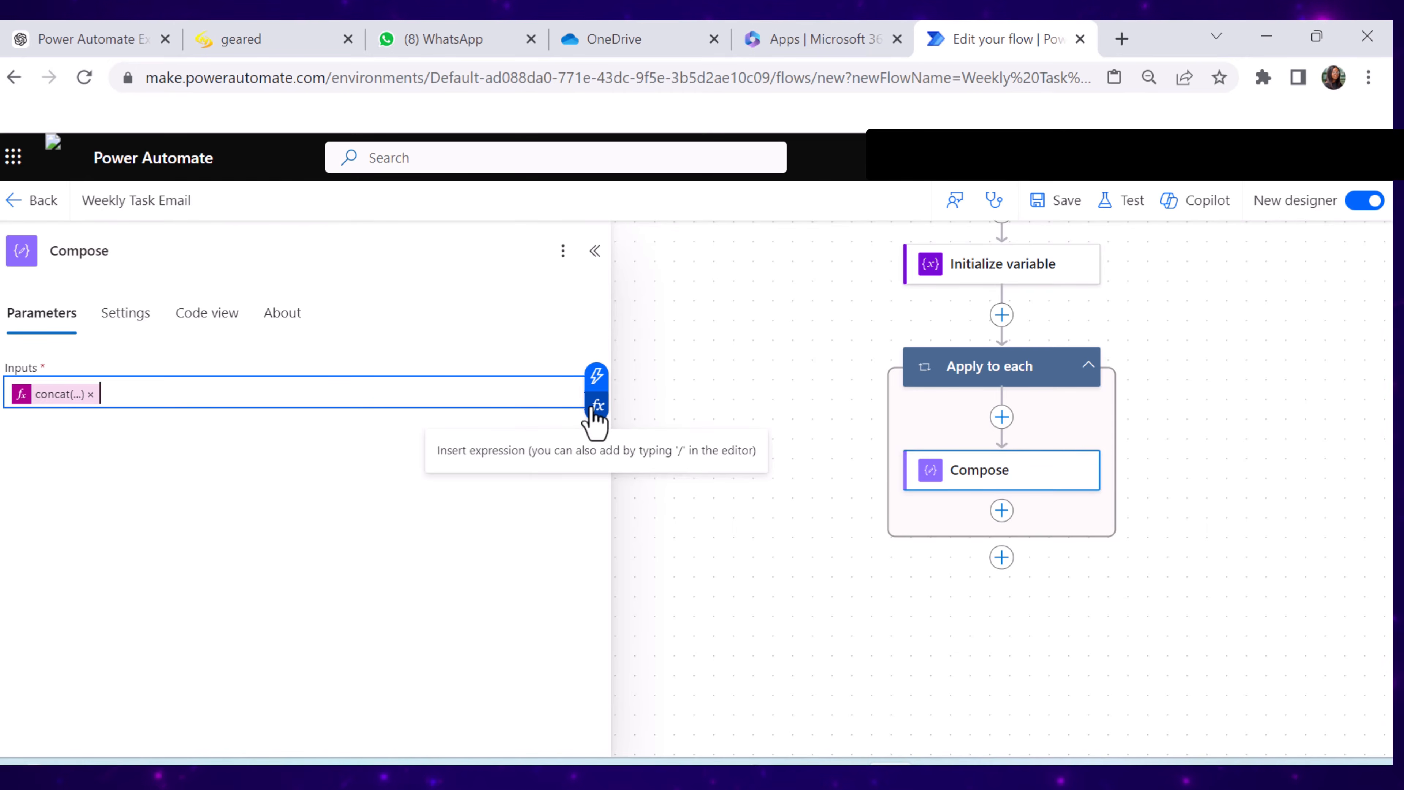
{"action": "left_click", "coordinate": [870, 553]}
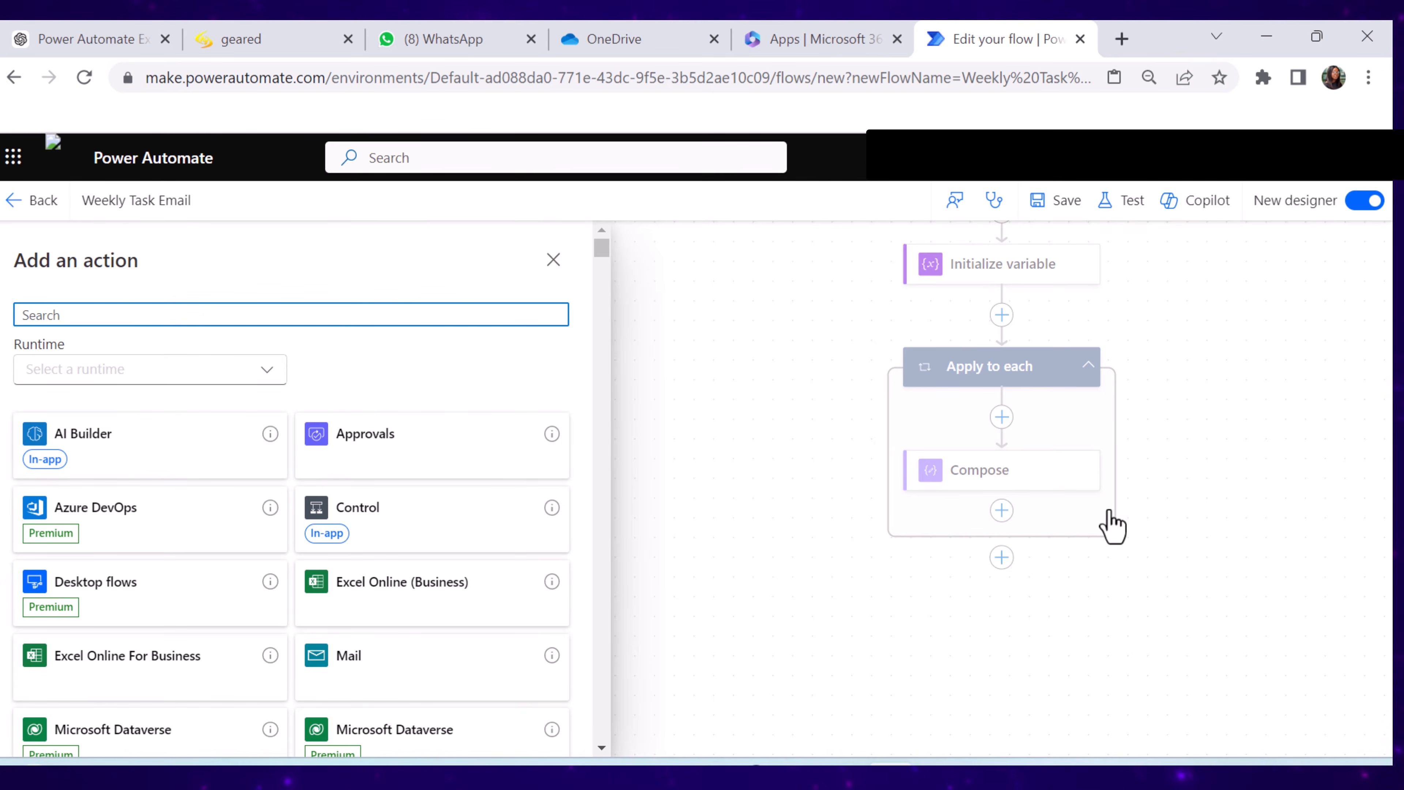
Add an Append to string variable action after Compose inside Apply to each, targeting the "Tasl List" variable
{"action": "type", "text": "Append to string"}
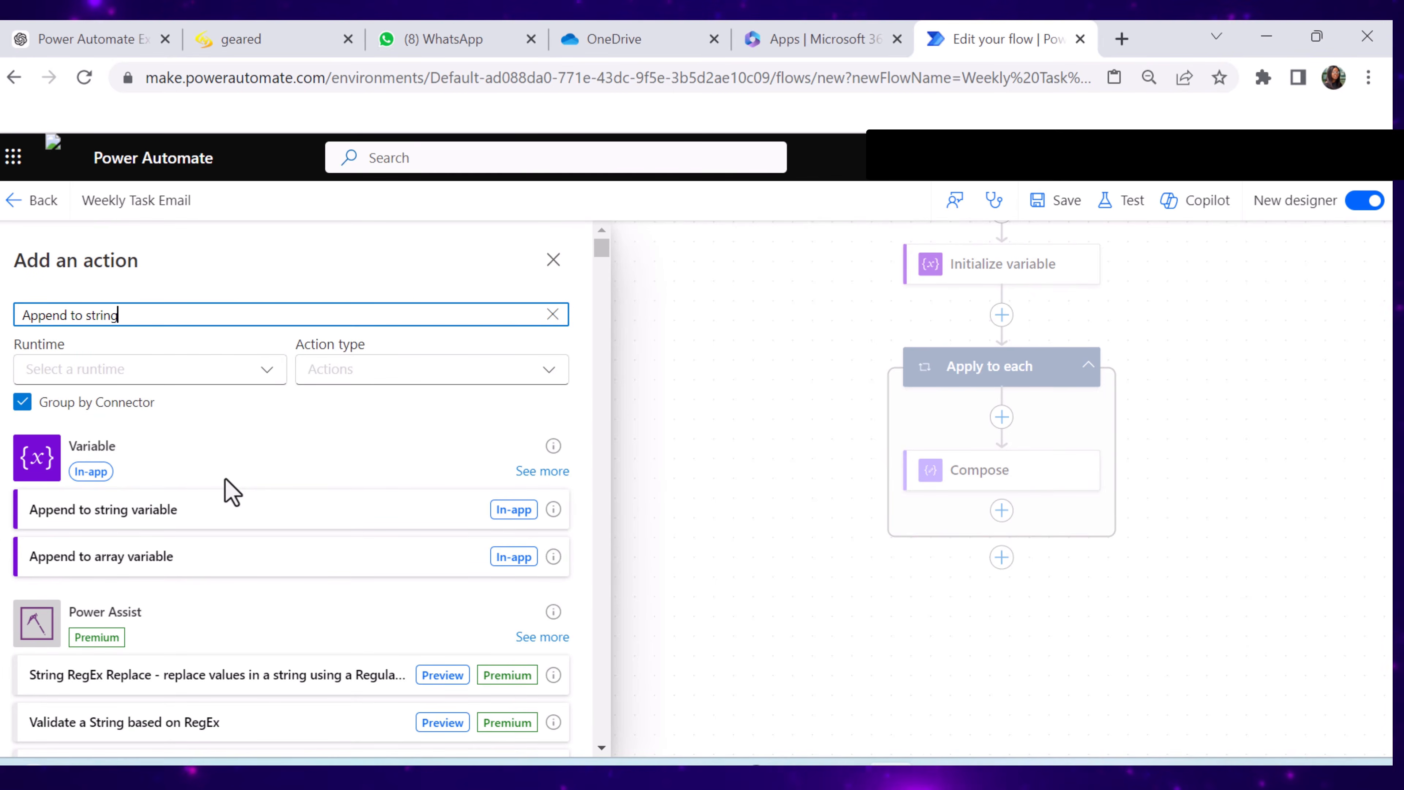
{"action": "left_click", "coordinate": [138, 526]}
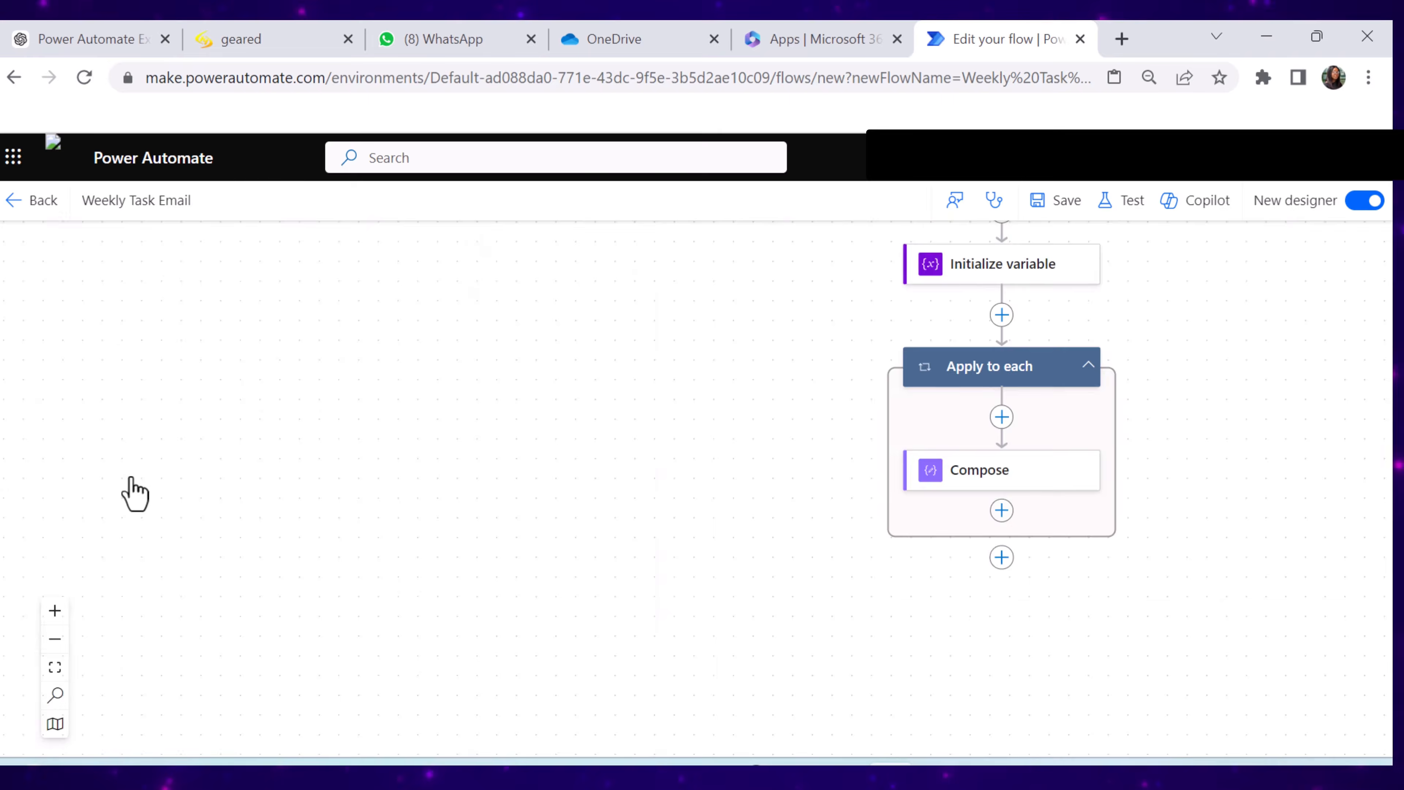
{"action": "left_click", "coordinate": [126, 399]}
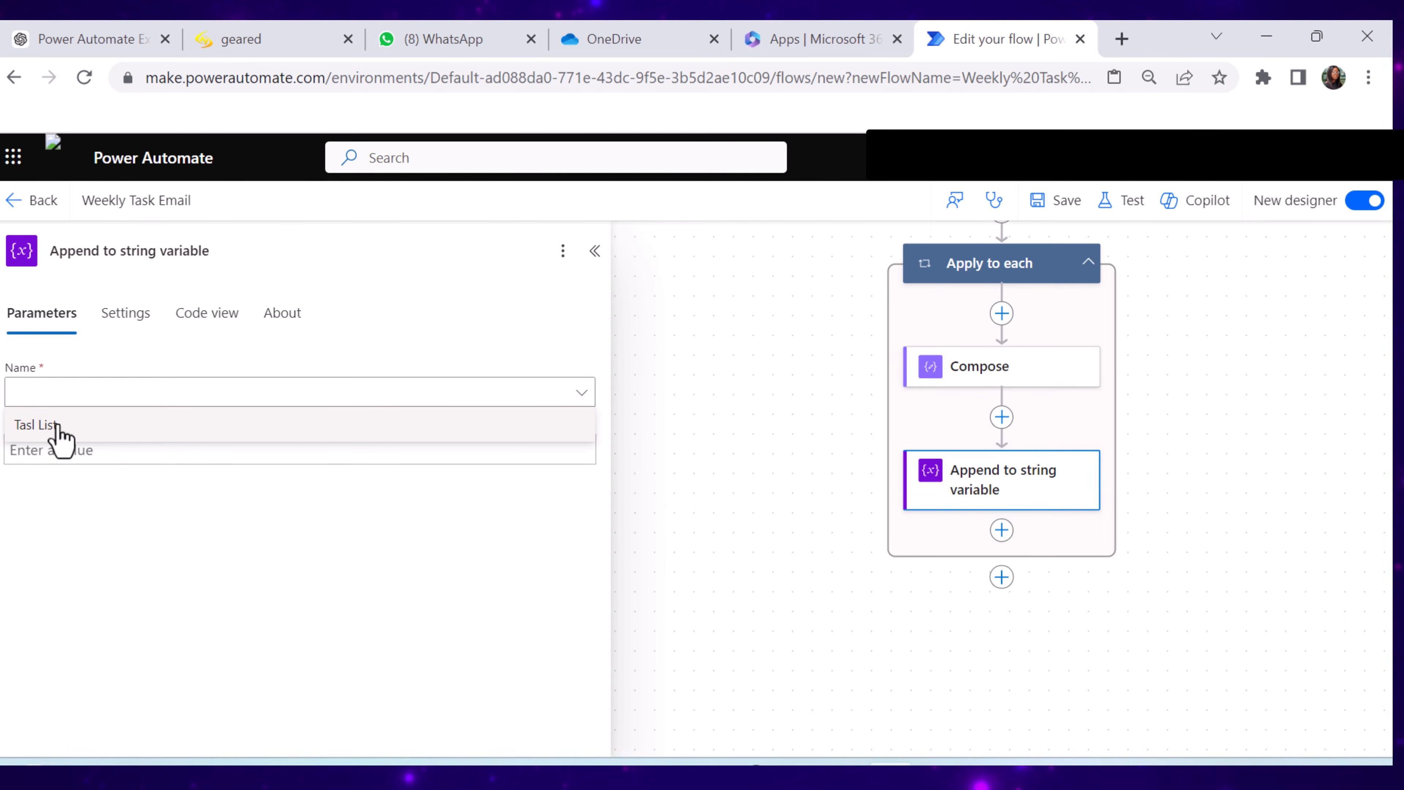
{"action": "left_click", "coordinate": [62, 434]}
Set the value appended to "Tasl List" to the same concat expression that builds the HTML row
{"action": "left_click", "coordinate": [157, 450]}
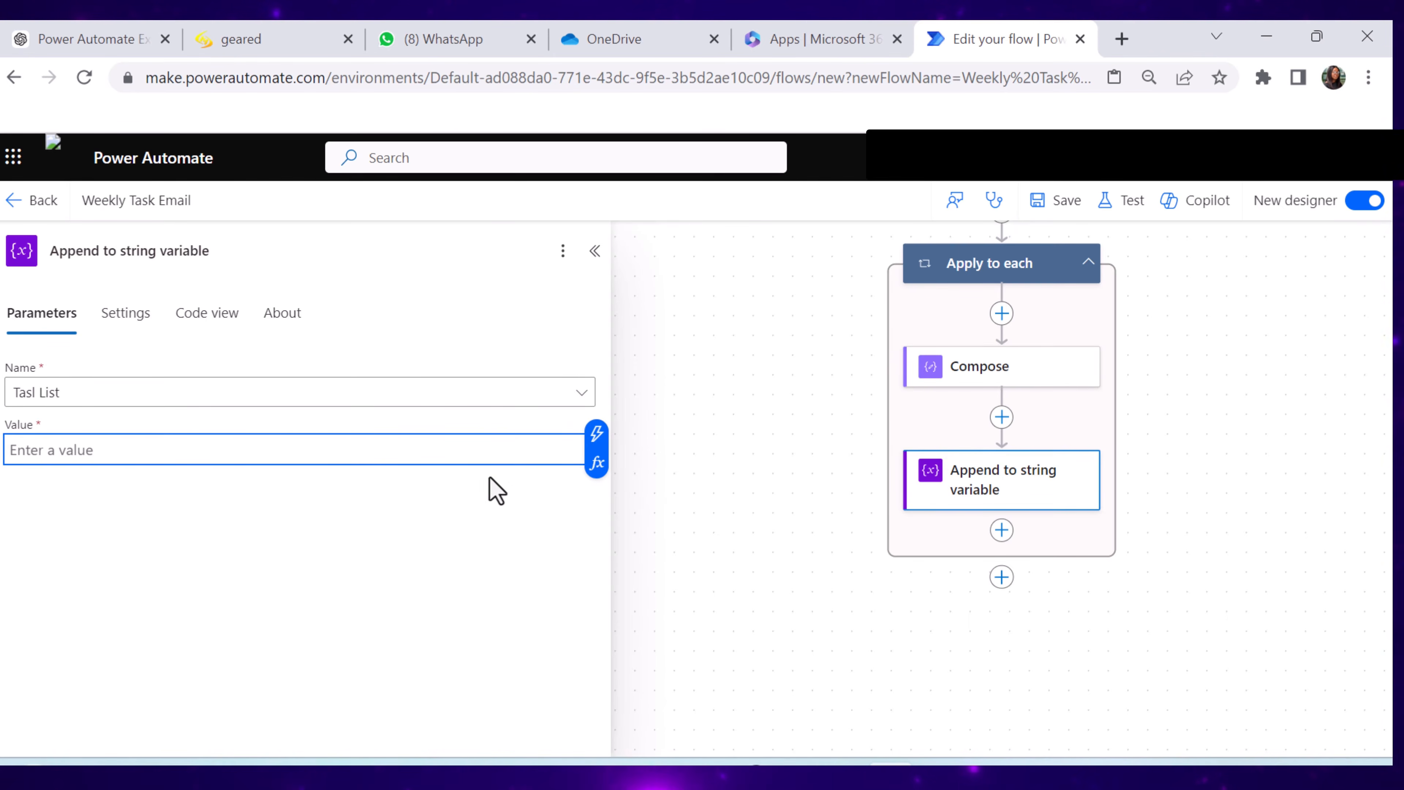
{"action": "left_click", "coordinate": [597, 464]}
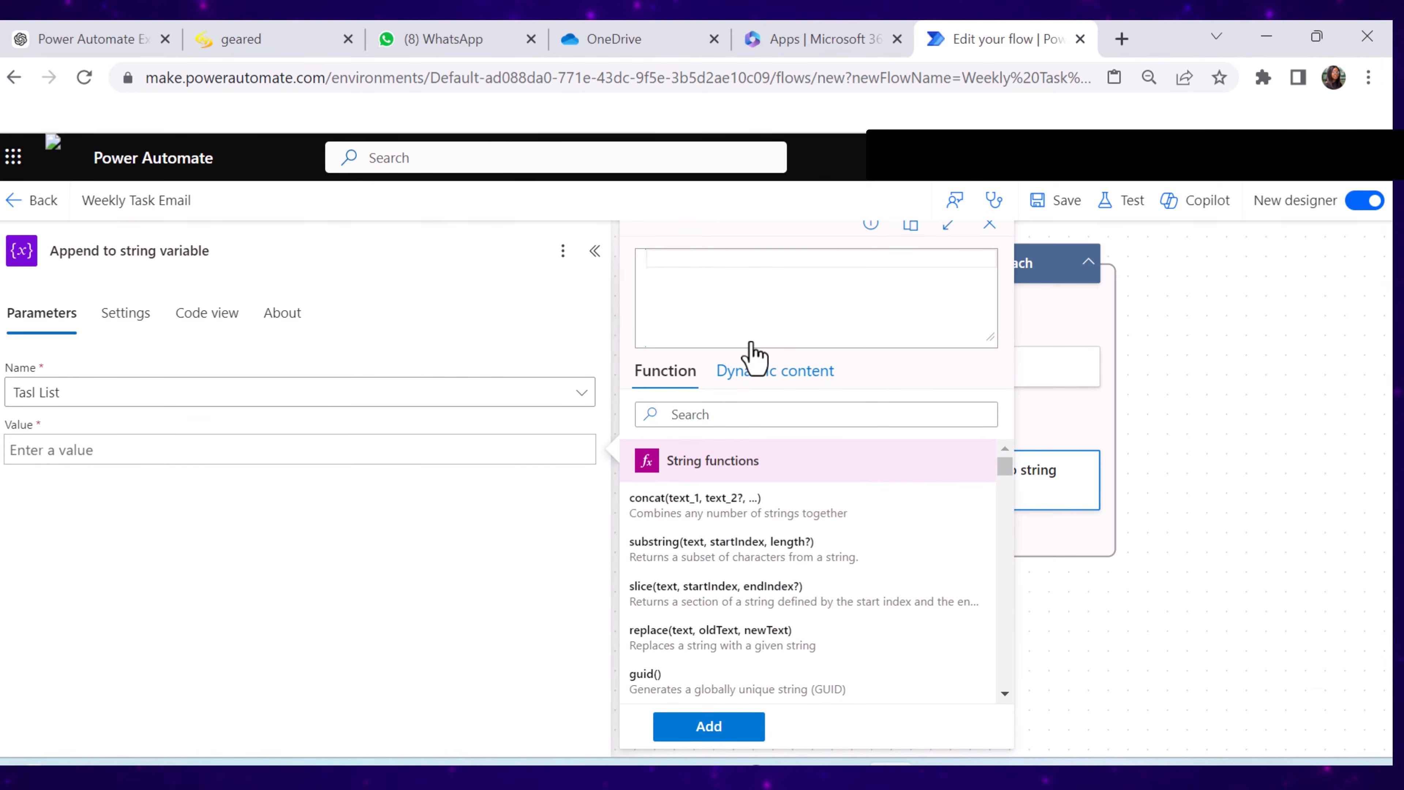
{"action": "key", "text": "ctrl+v"}
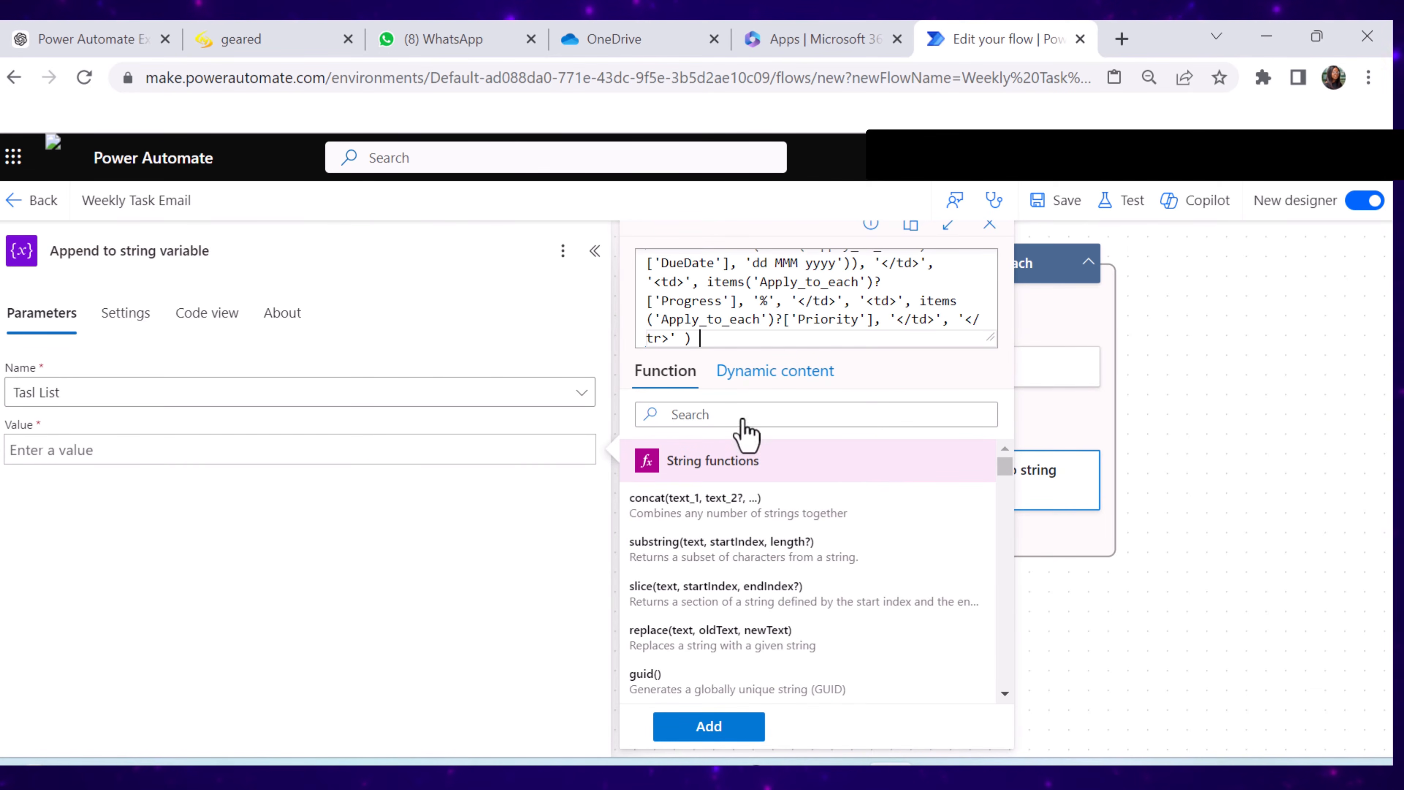
{"action": "left_click", "coordinate": [713, 728]}
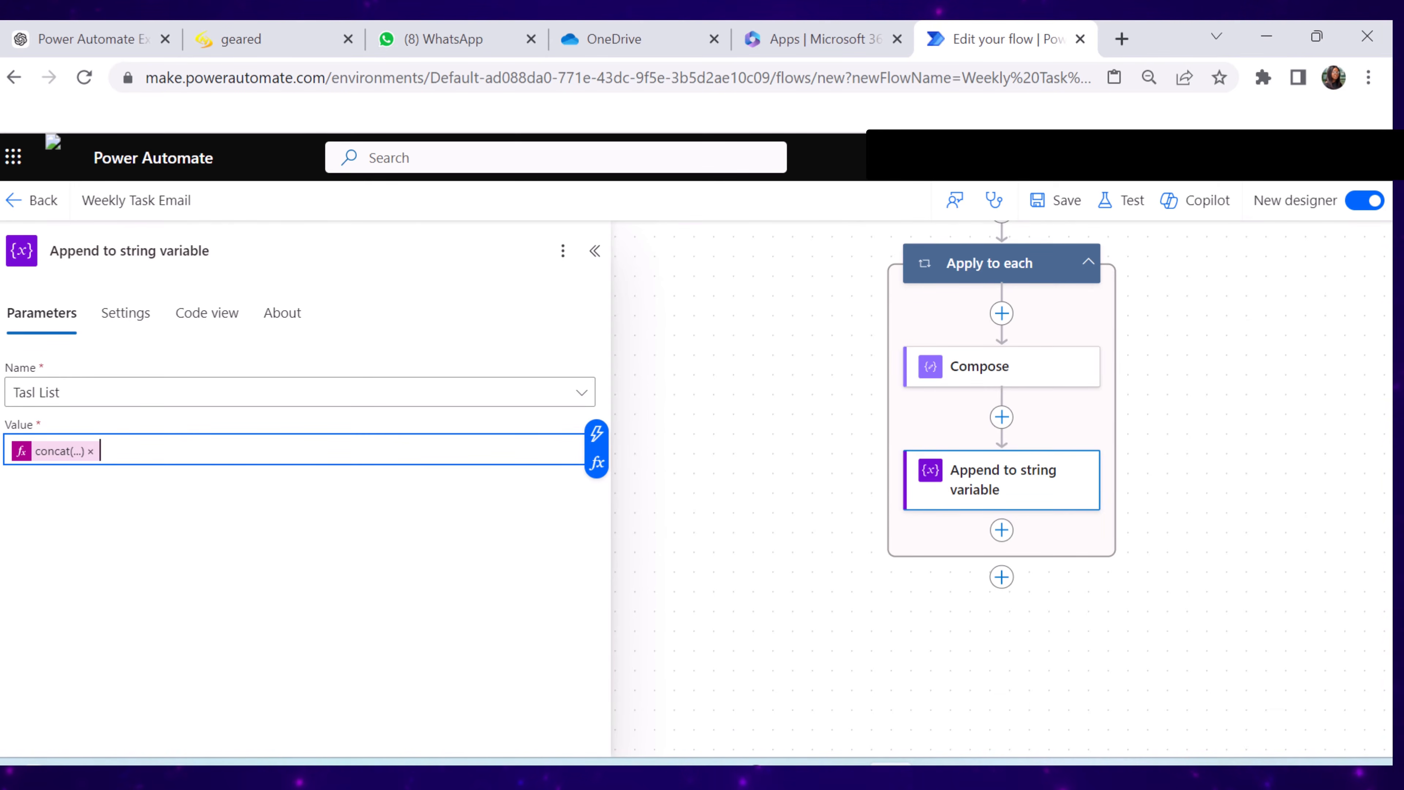
{"action": "left_click", "coordinate": [918, 666]}
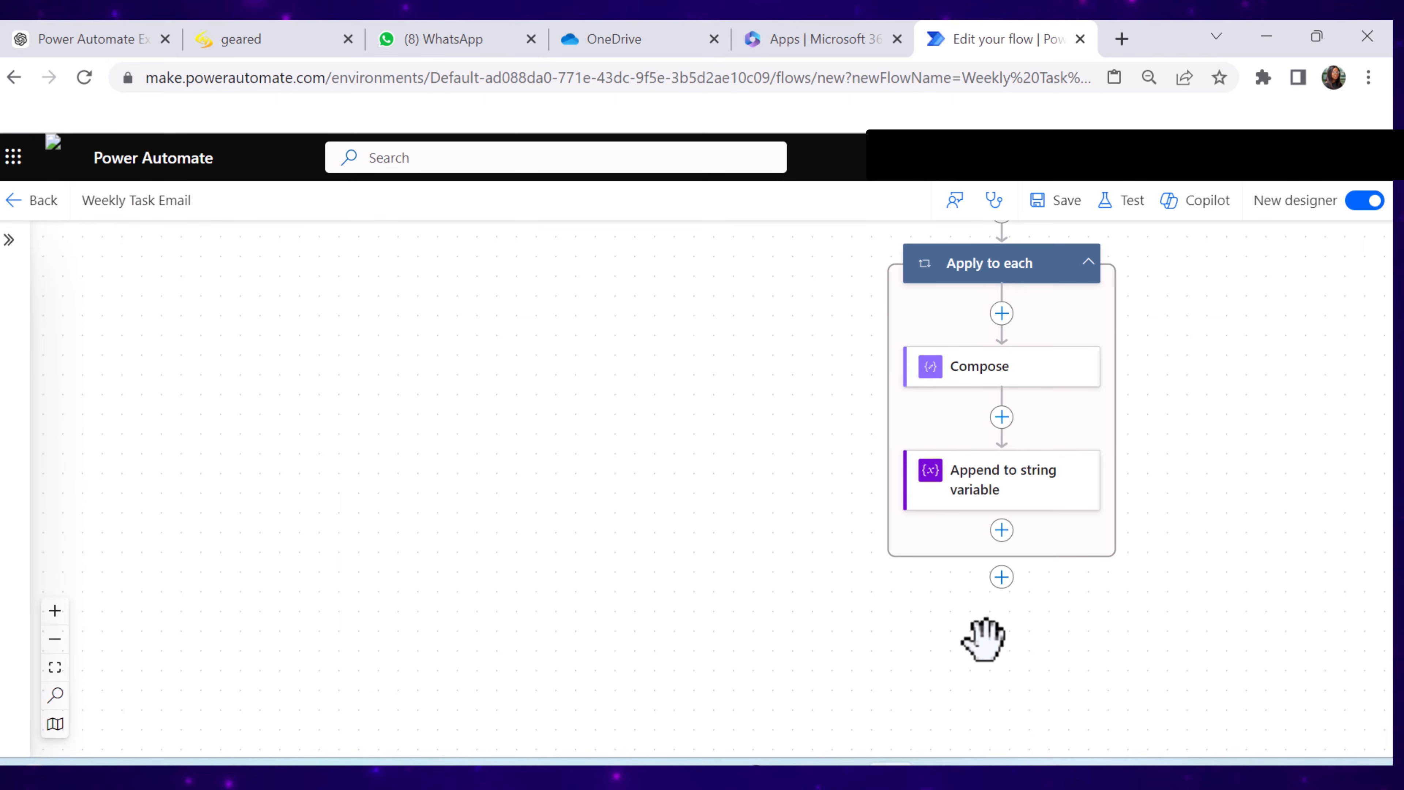
Add an Office 365 Outlook Send an email (V2) action after the Apply to each loop
{"action": "left_click", "coordinate": [1002, 577]}
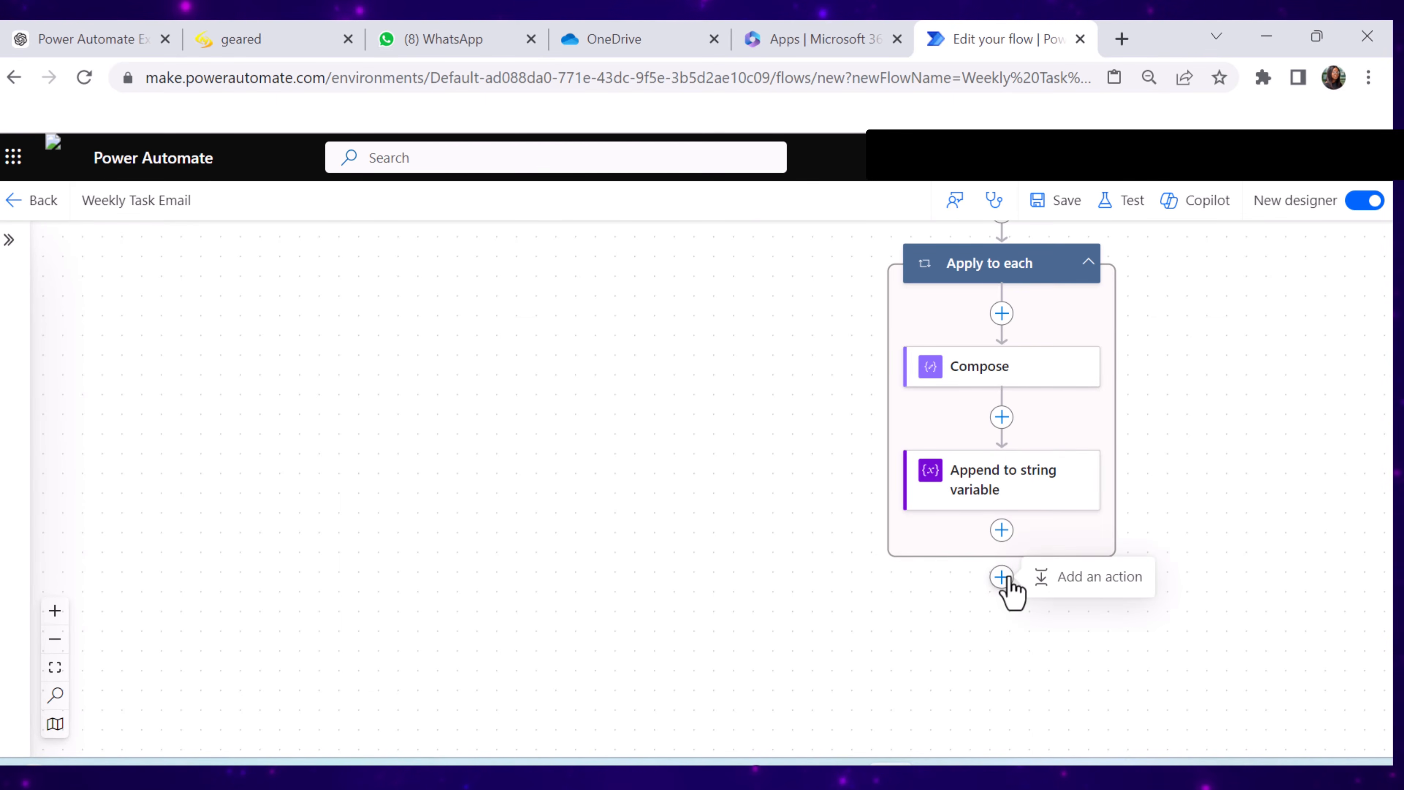
{"action": "left_click", "coordinate": [1088, 581]}
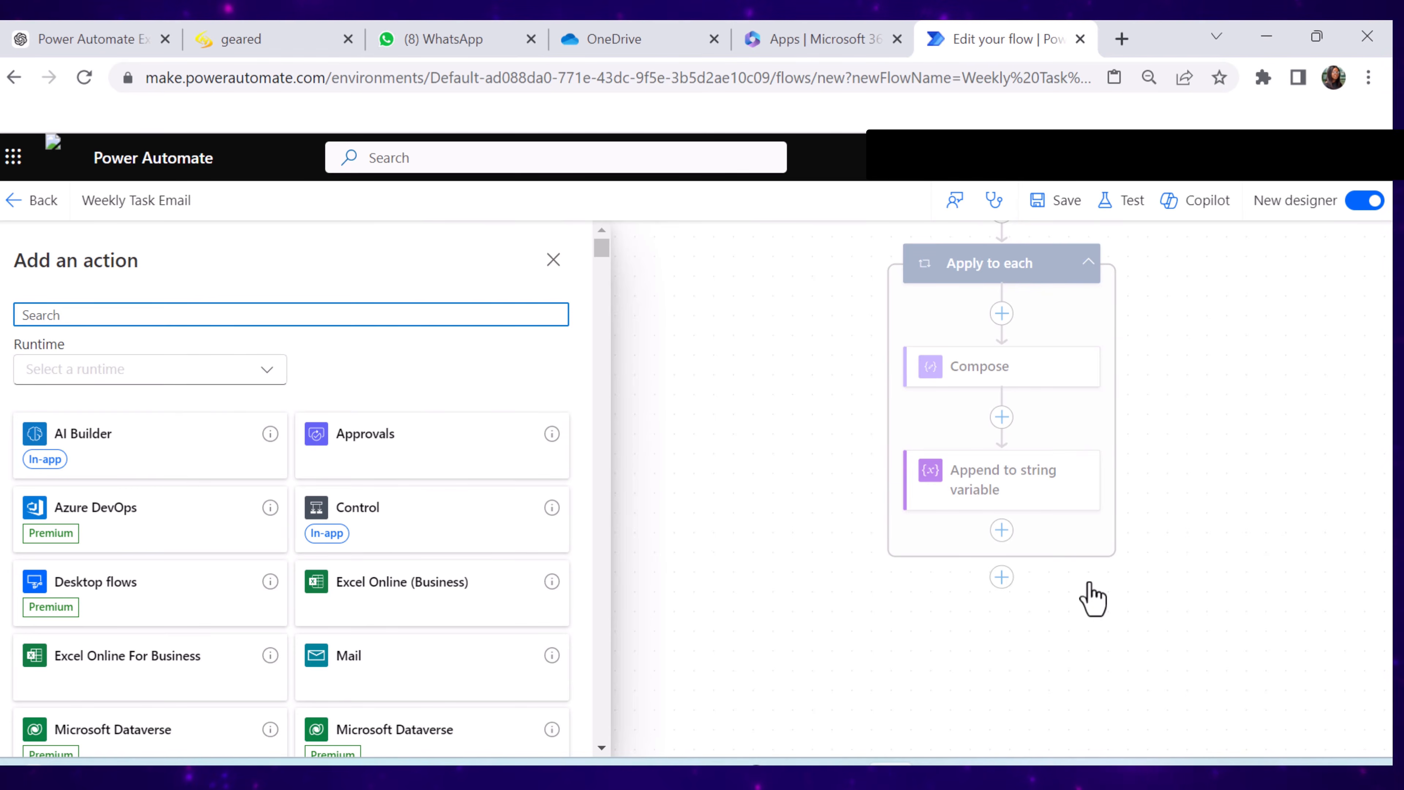
{"action": "type", "text": "Send an email"}
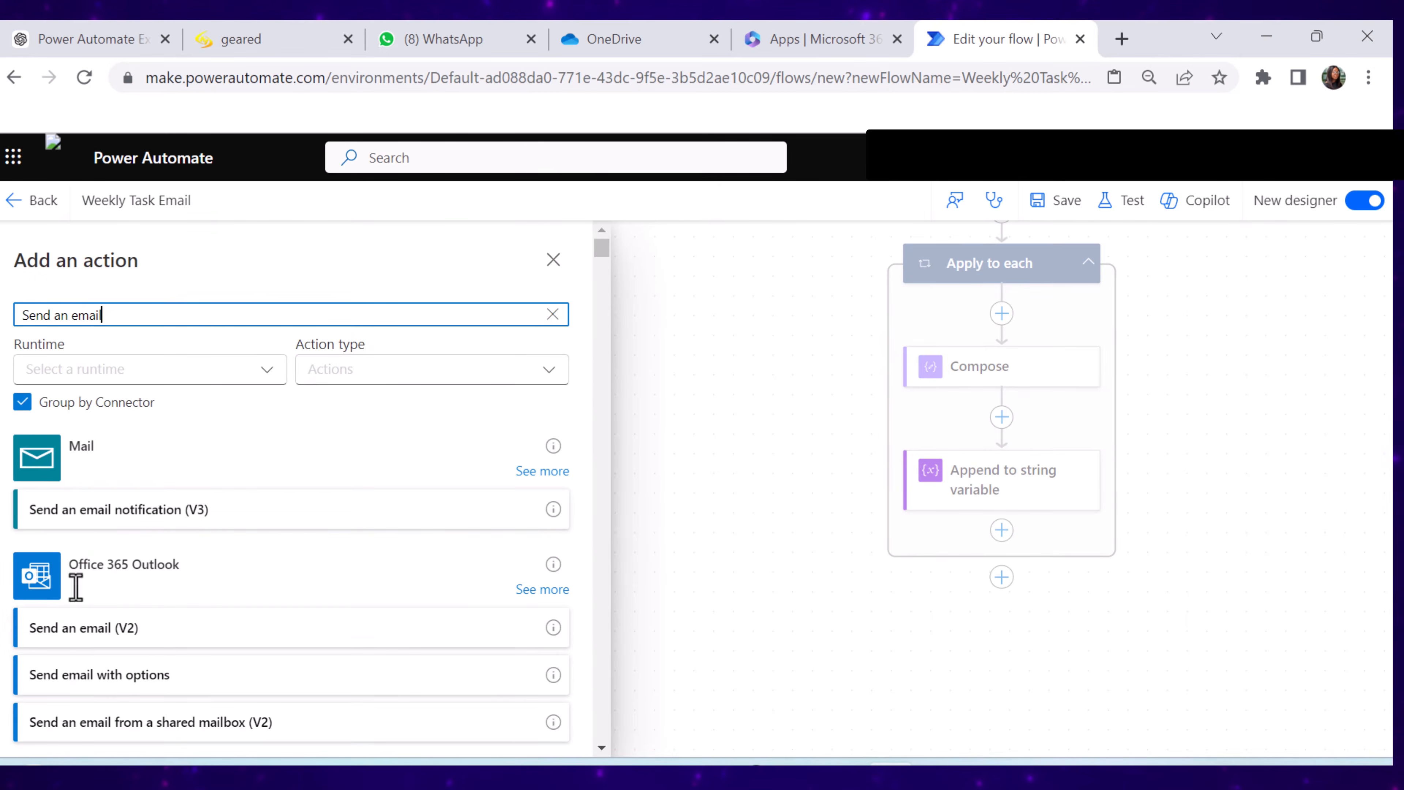
{"action": "left_click", "coordinate": [76, 627]}
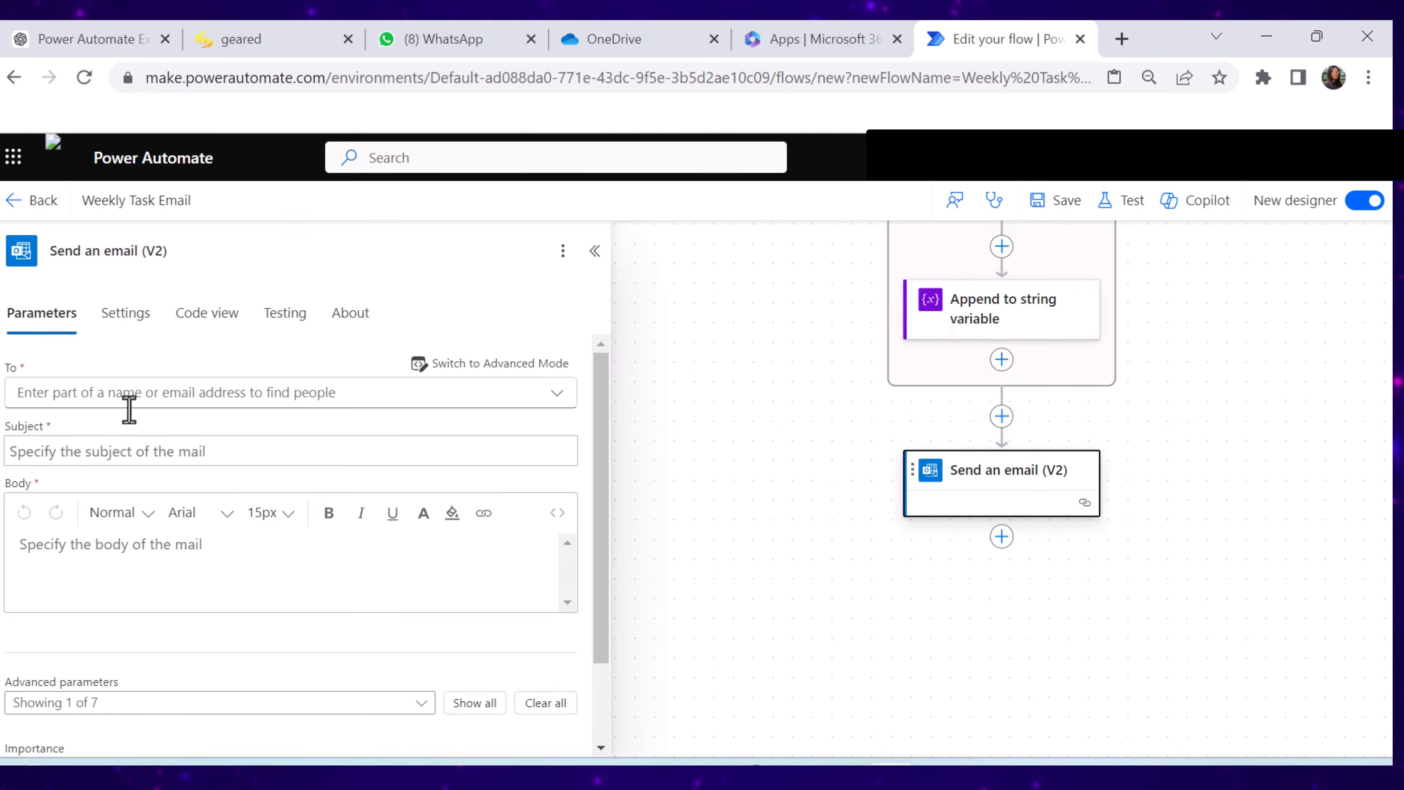
Enter the recipient's e-mail address and set the subject to "Weekly Task Summary"
{"action": "left_click", "coordinate": [226, 393]}
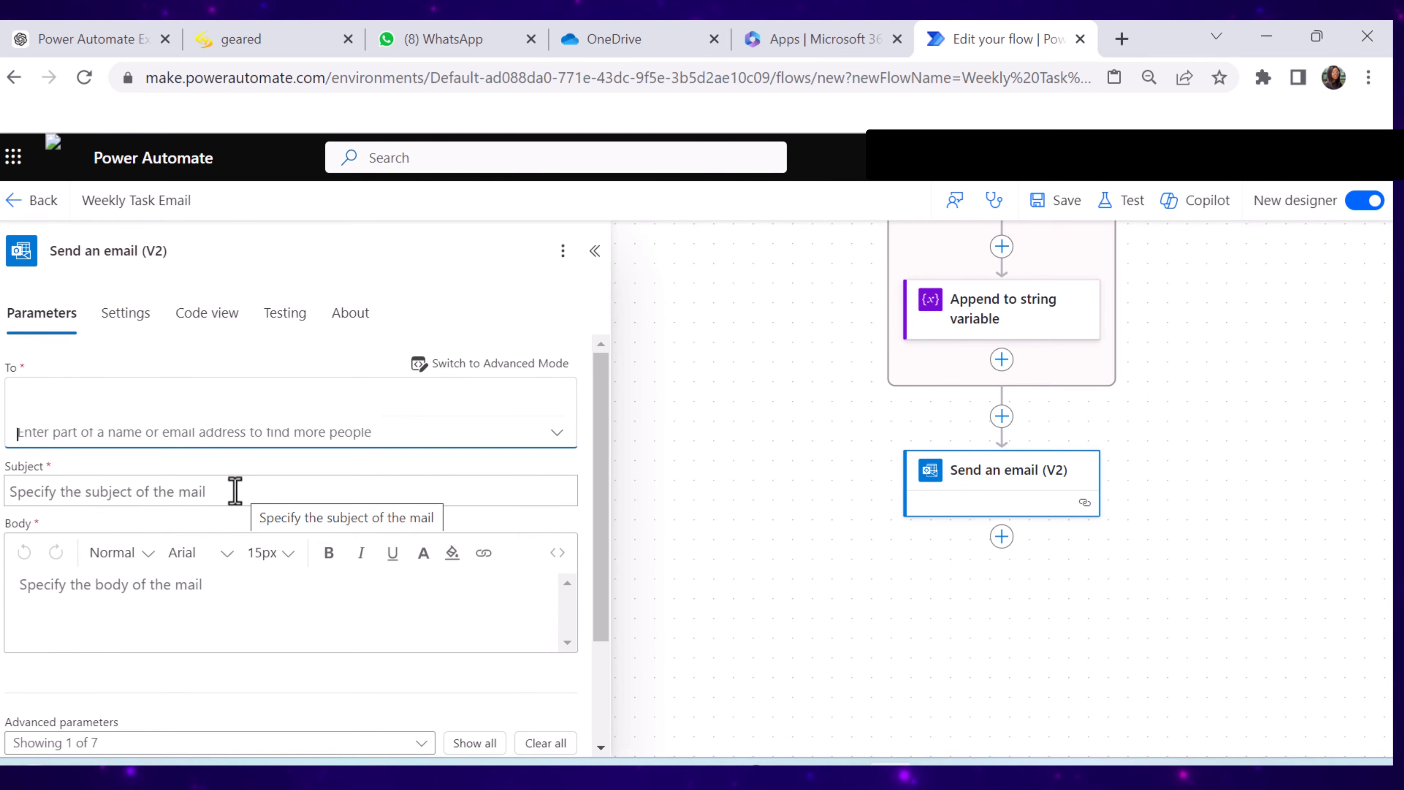
{"action": "left_click", "coordinate": [236, 490]}
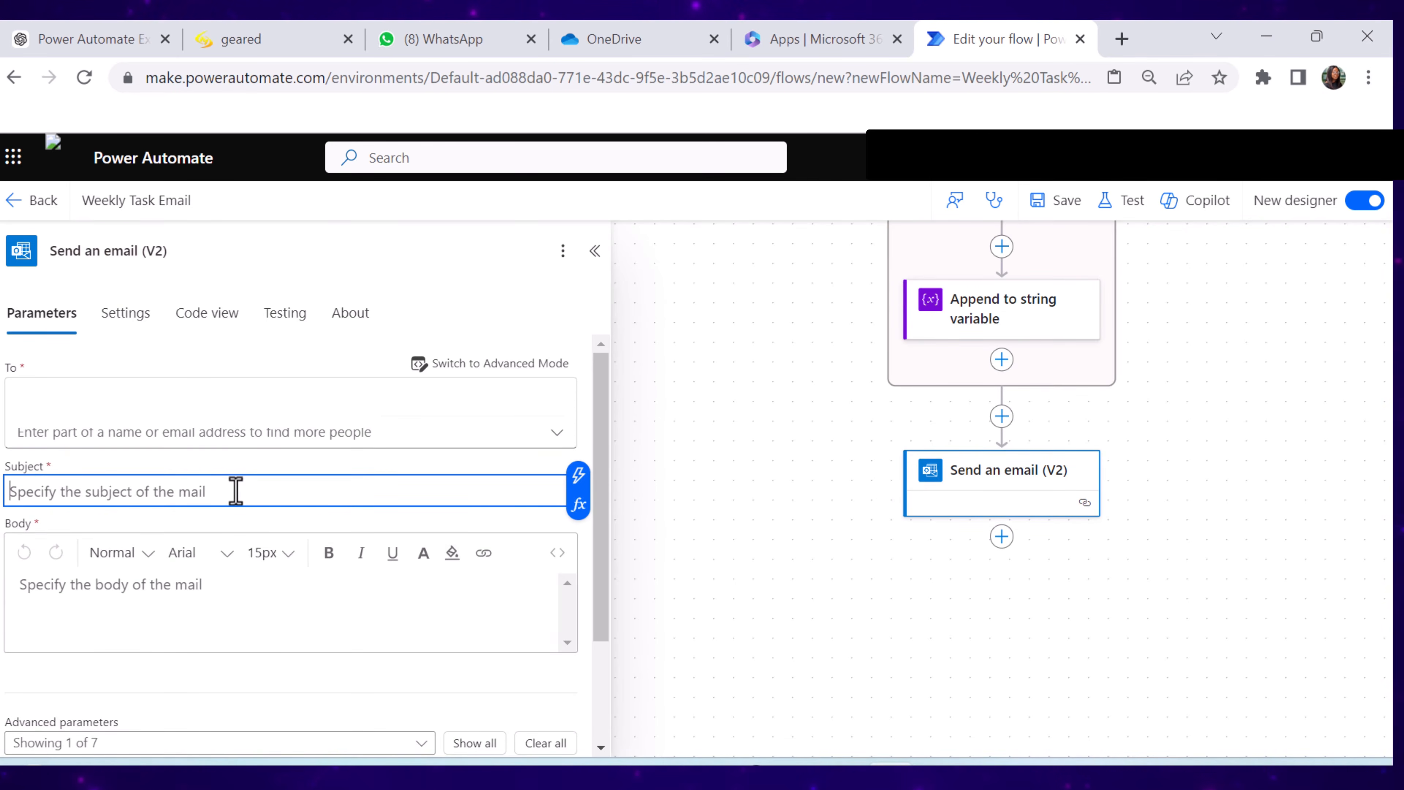
{"action": "type", "text": "Weekly Task Summary"}
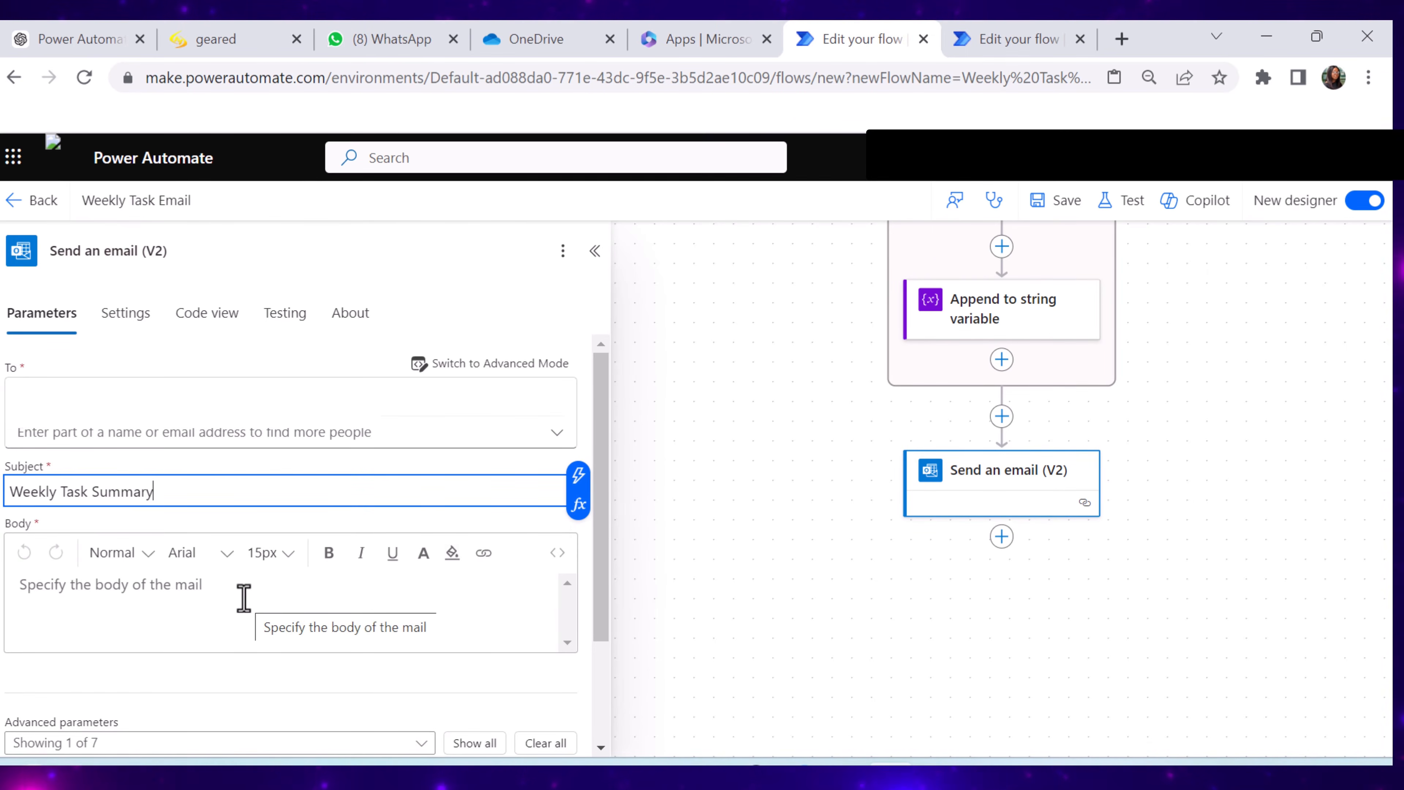
Switch the email body to code view and replace its placeholder paragraph with the copied content
{"action": "left_click", "coordinate": [555, 556]}
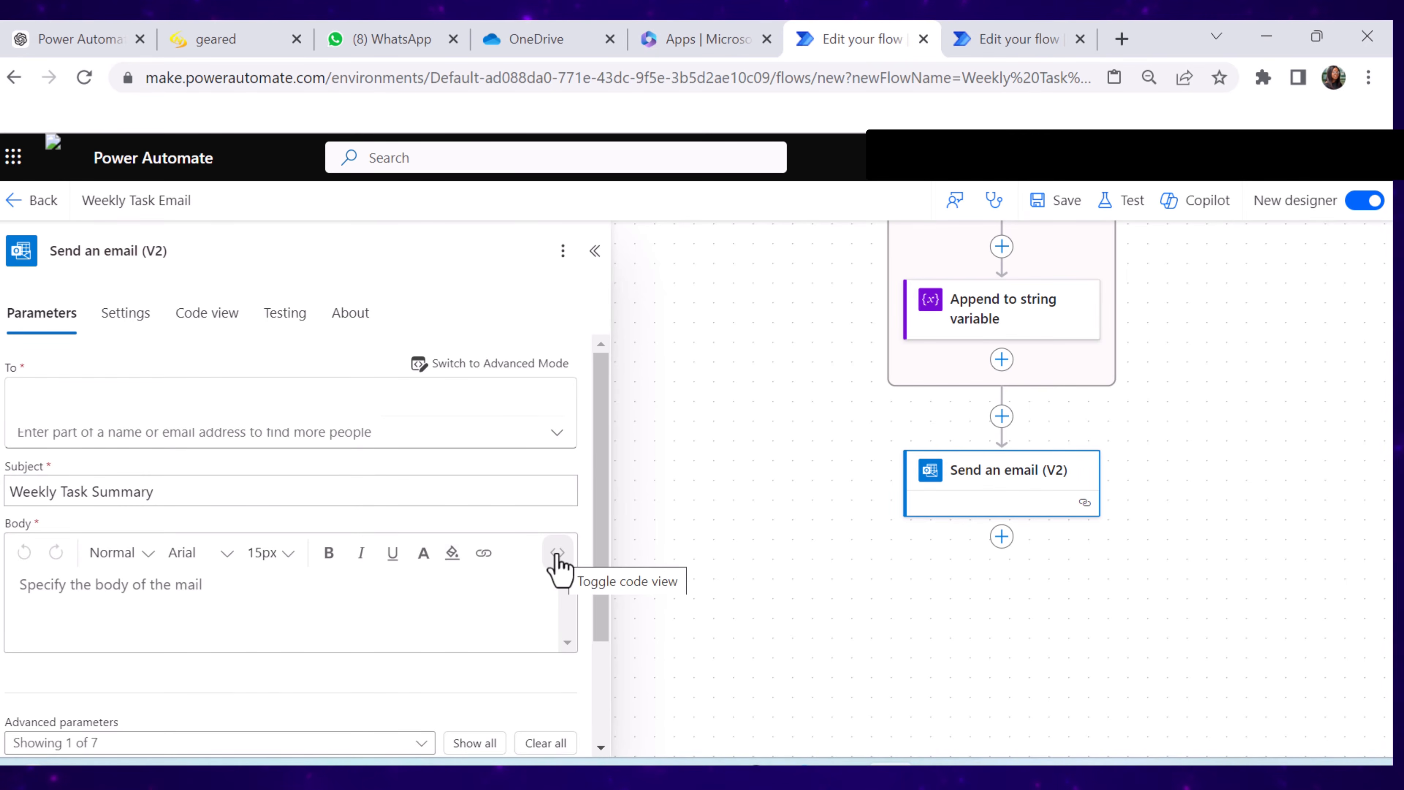
{"action": "left_click", "coordinate": [557, 554]}
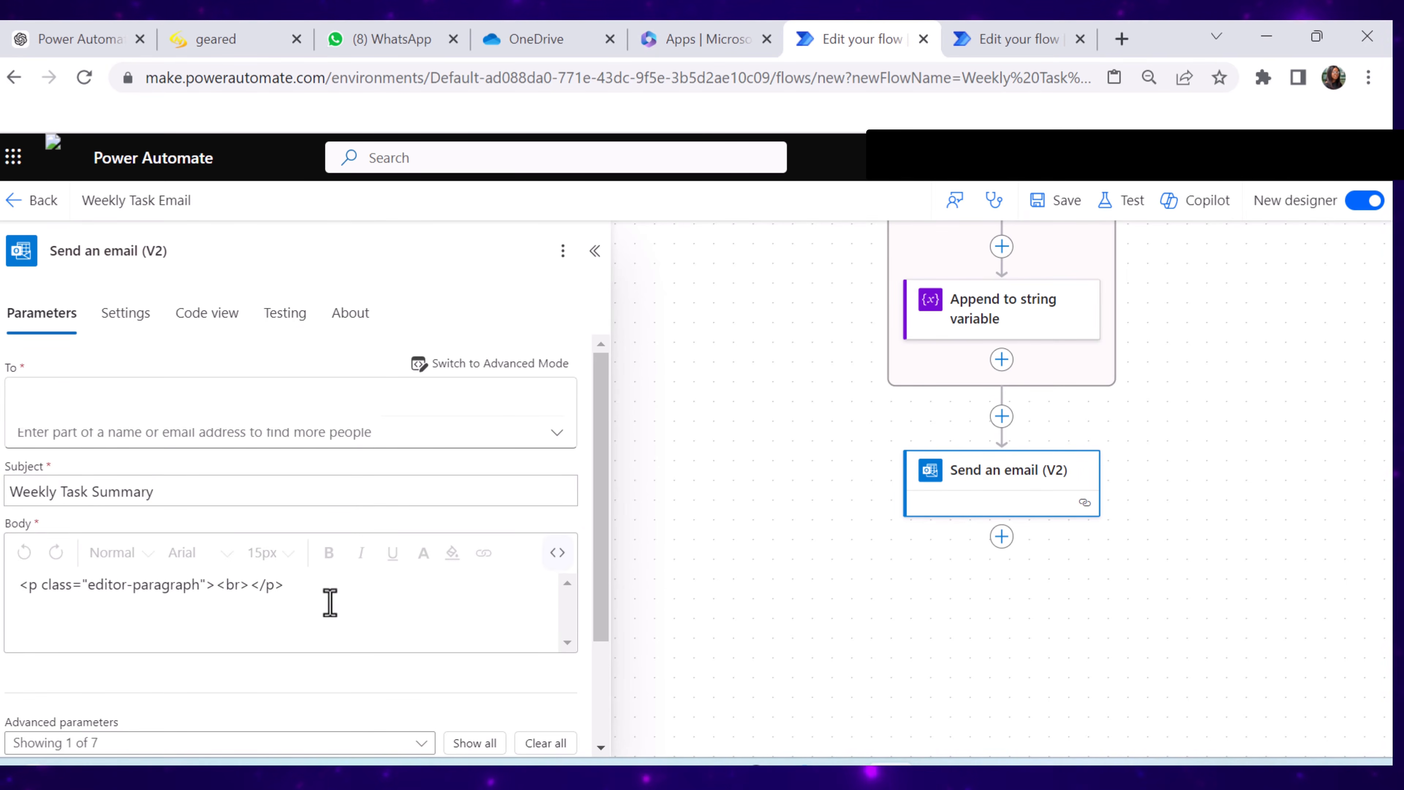
{"action": "left_click_drag", "start_coordinate": [335, 596], "coordinate": [10, 618]}
{"action": "key", "text": "ctrl+v"}
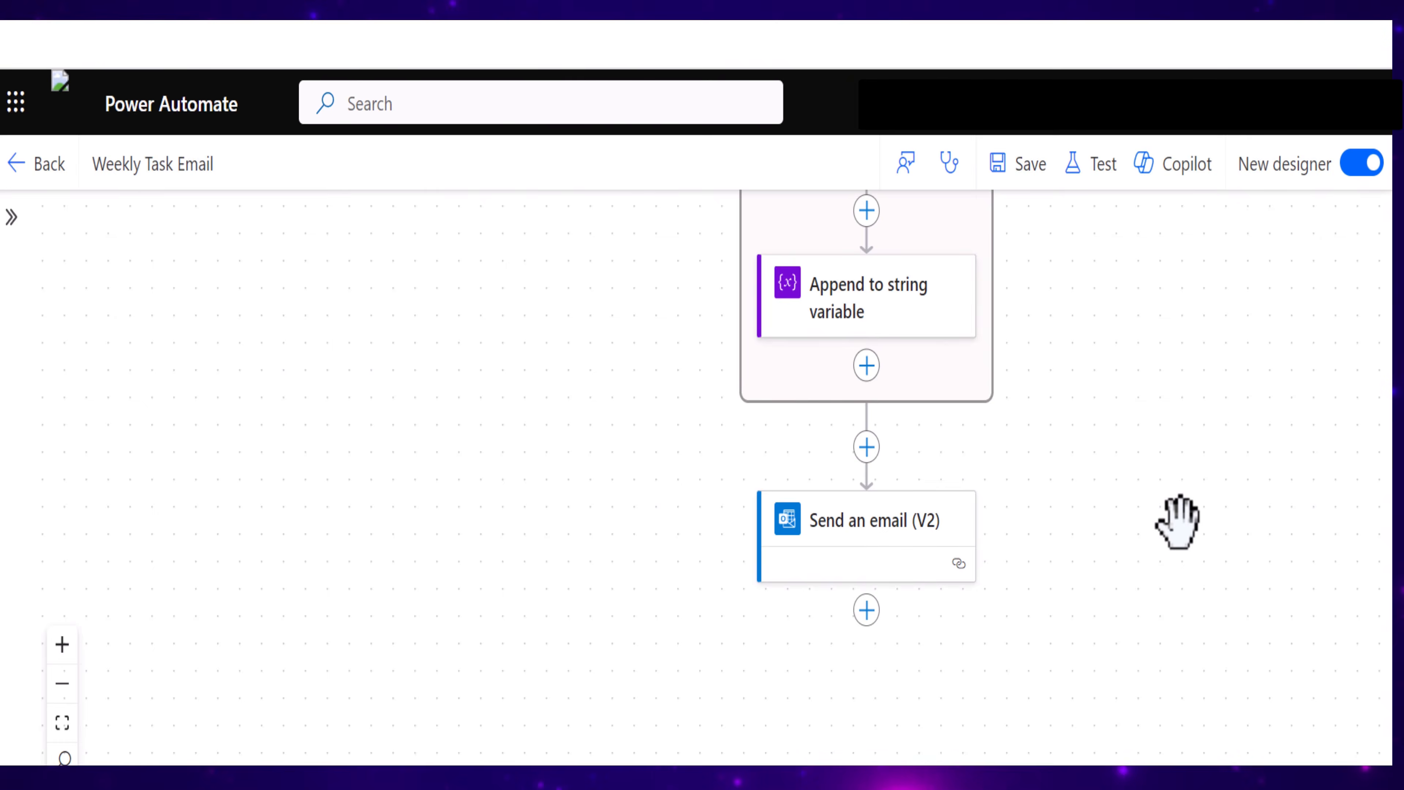
Save the Weekly Task Email flow and run a test of it
{"action": "scroll", "coordinate": [1133, 526], "scroll_direction": "up", "scroll_amount": 3}
{"action": "scroll", "coordinate": [1133, 525], "scroll_direction": "down", "scroll_amount": 5}
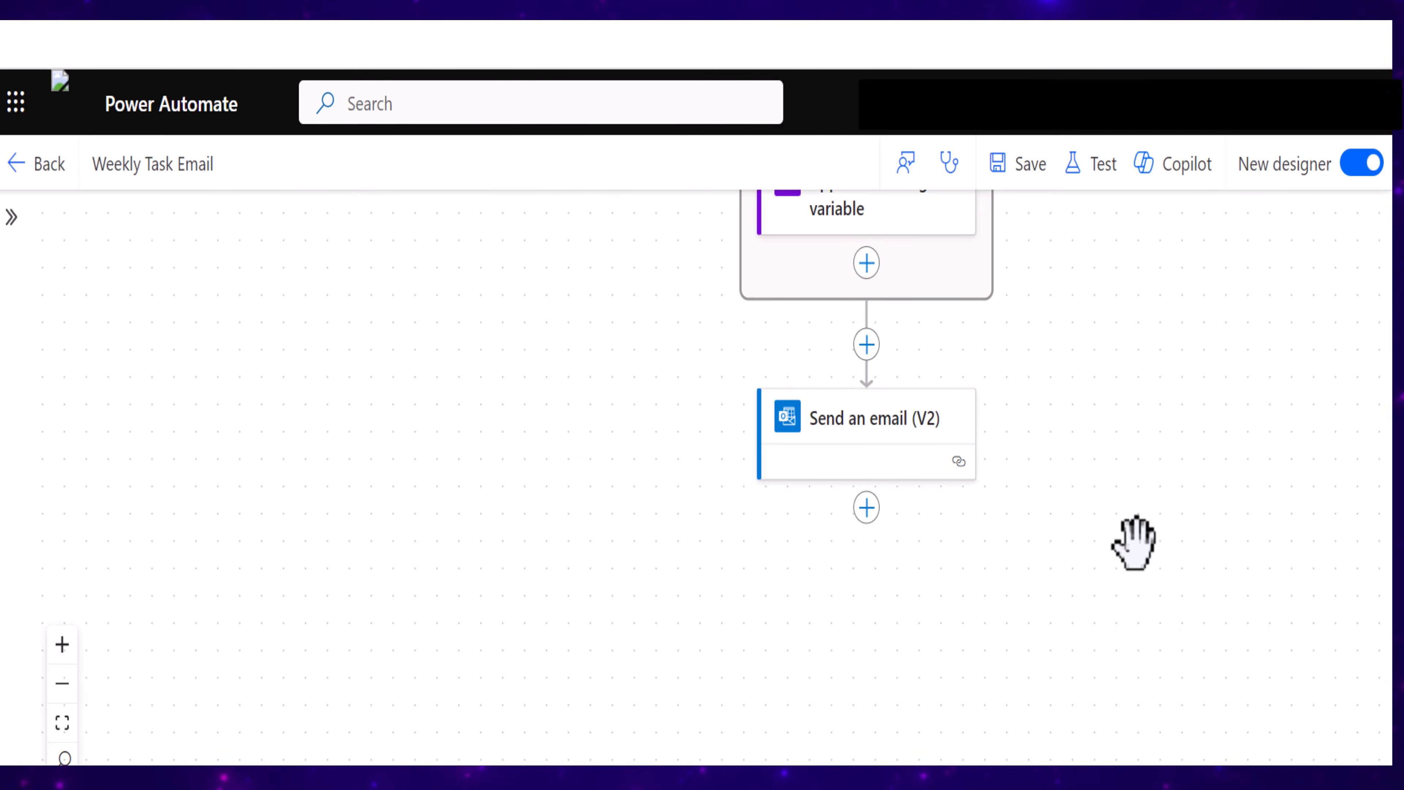
{"action": "scroll", "coordinate": [1111, 536], "scroll_direction": "up", "scroll_amount": 2}
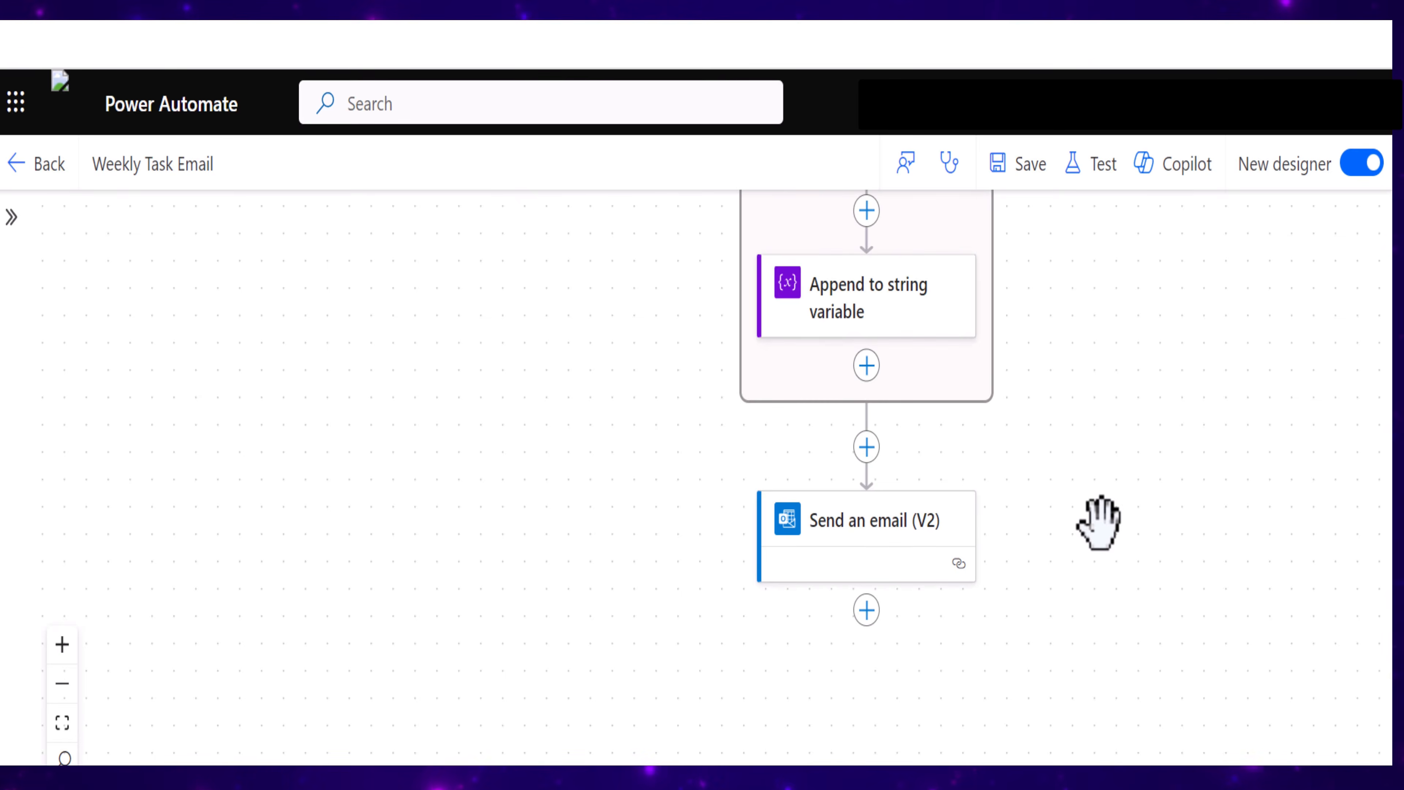
{"action": "scroll", "coordinate": [1098, 523], "scroll_direction": "up", "scroll_amount": 2}
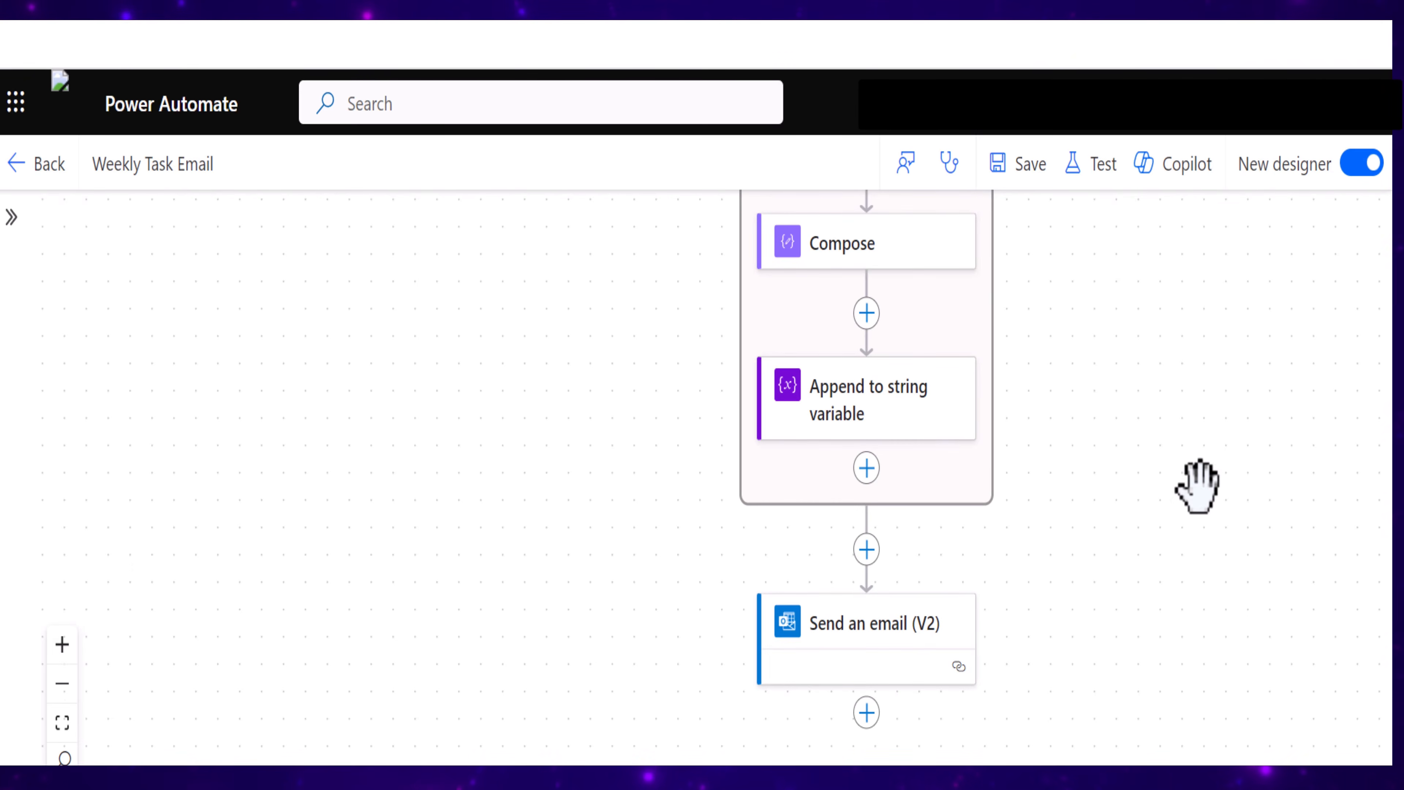
{"action": "left_click", "coordinate": [1020, 180]}
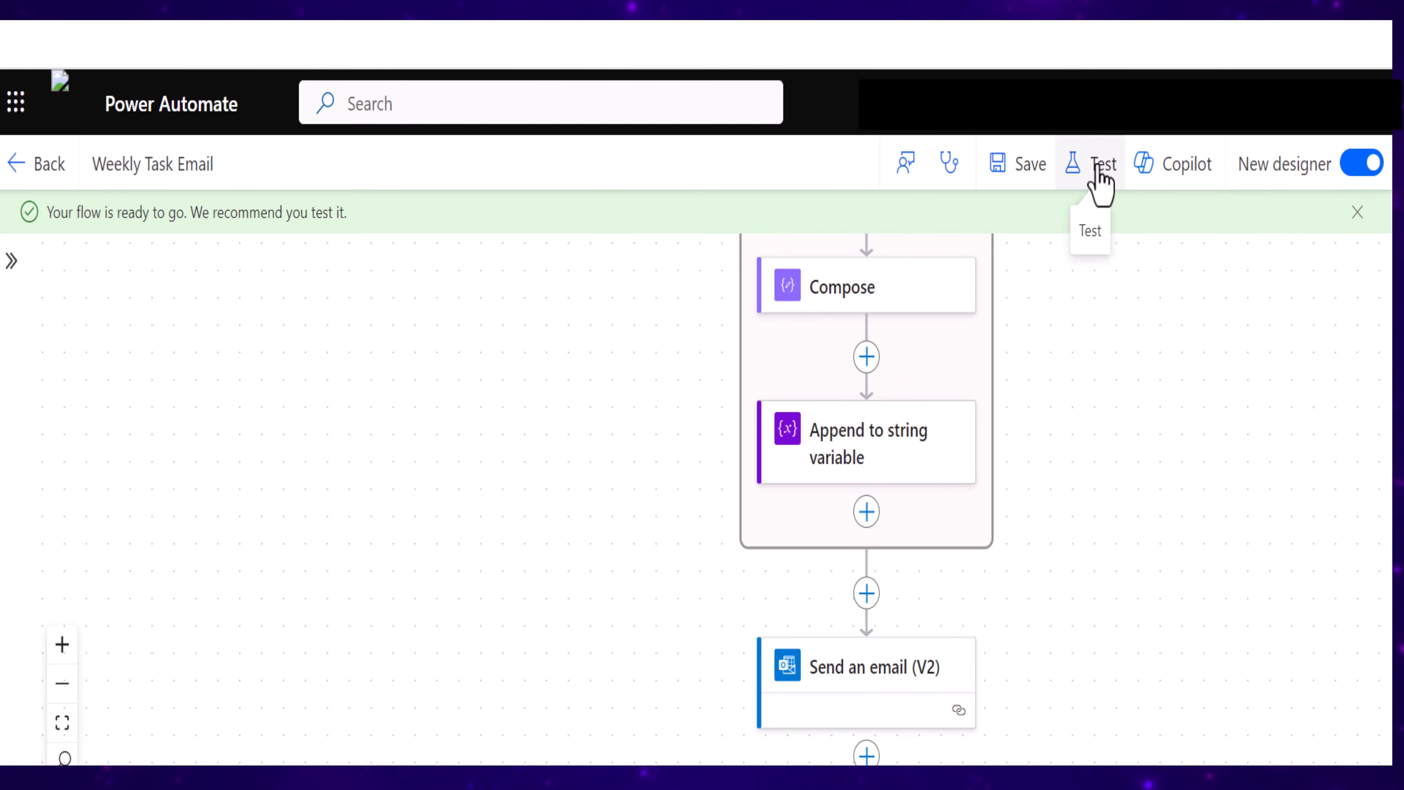
{"action": "left_click", "coordinate": [1099, 171]}
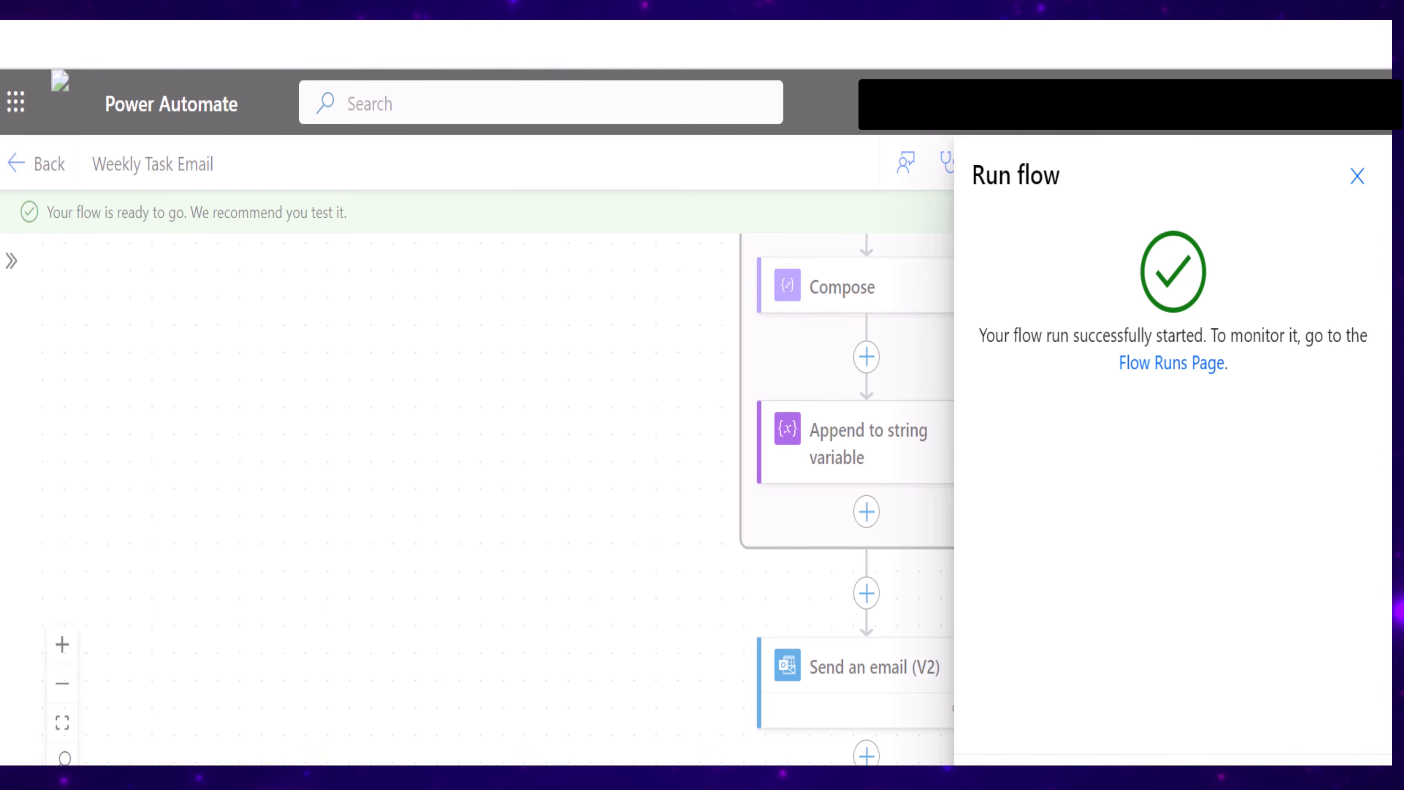
Review the Append to string variable action's TaskList settings and the Send an email (V2) action's HTML body
{"action": "key", "text": "Escape"}
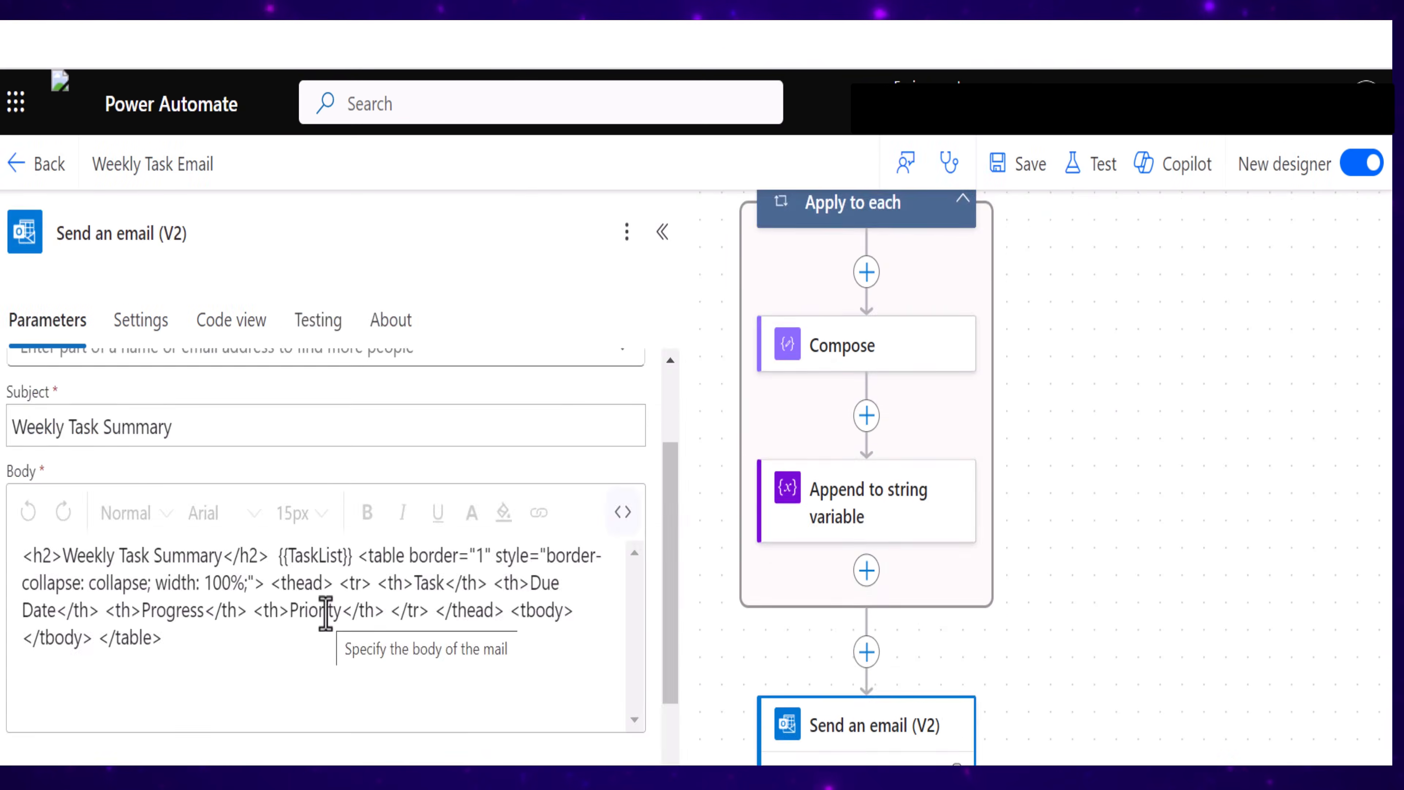
{"action": "left_click", "coordinate": [918, 434]}
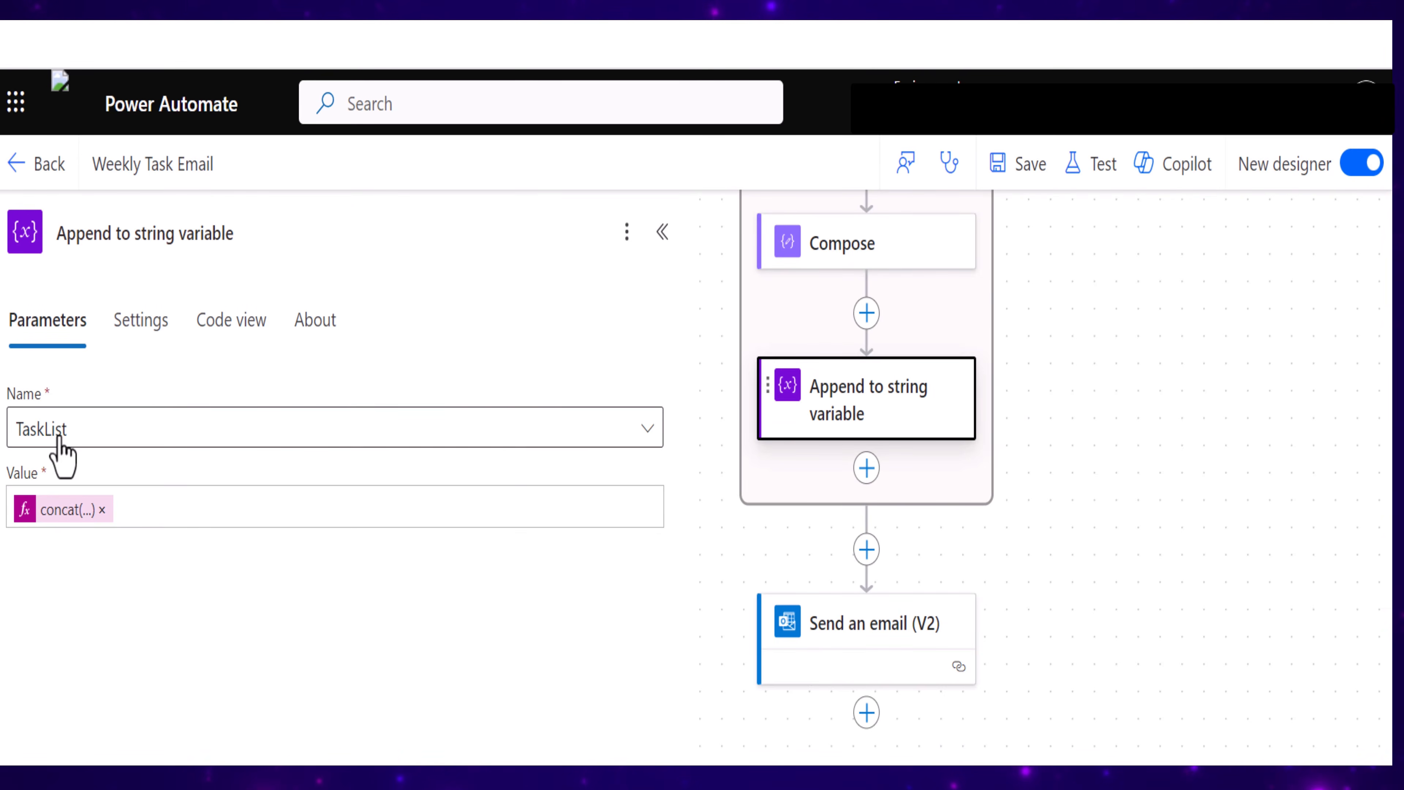
{"action": "left_click", "coordinate": [831, 625]}
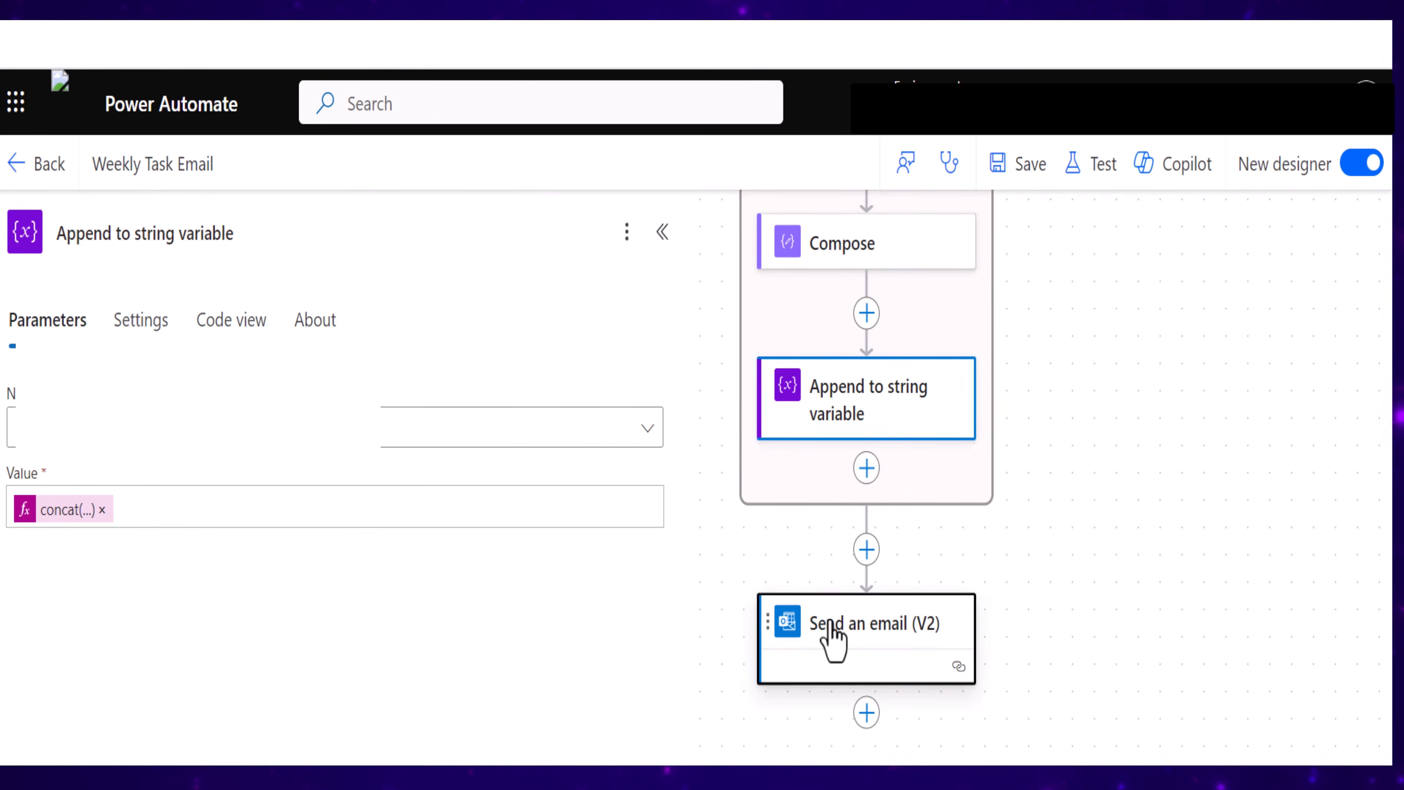
{"action": "scroll", "coordinate": [260, 658], "scroll_direction": "down", "scroll_amount": 3}
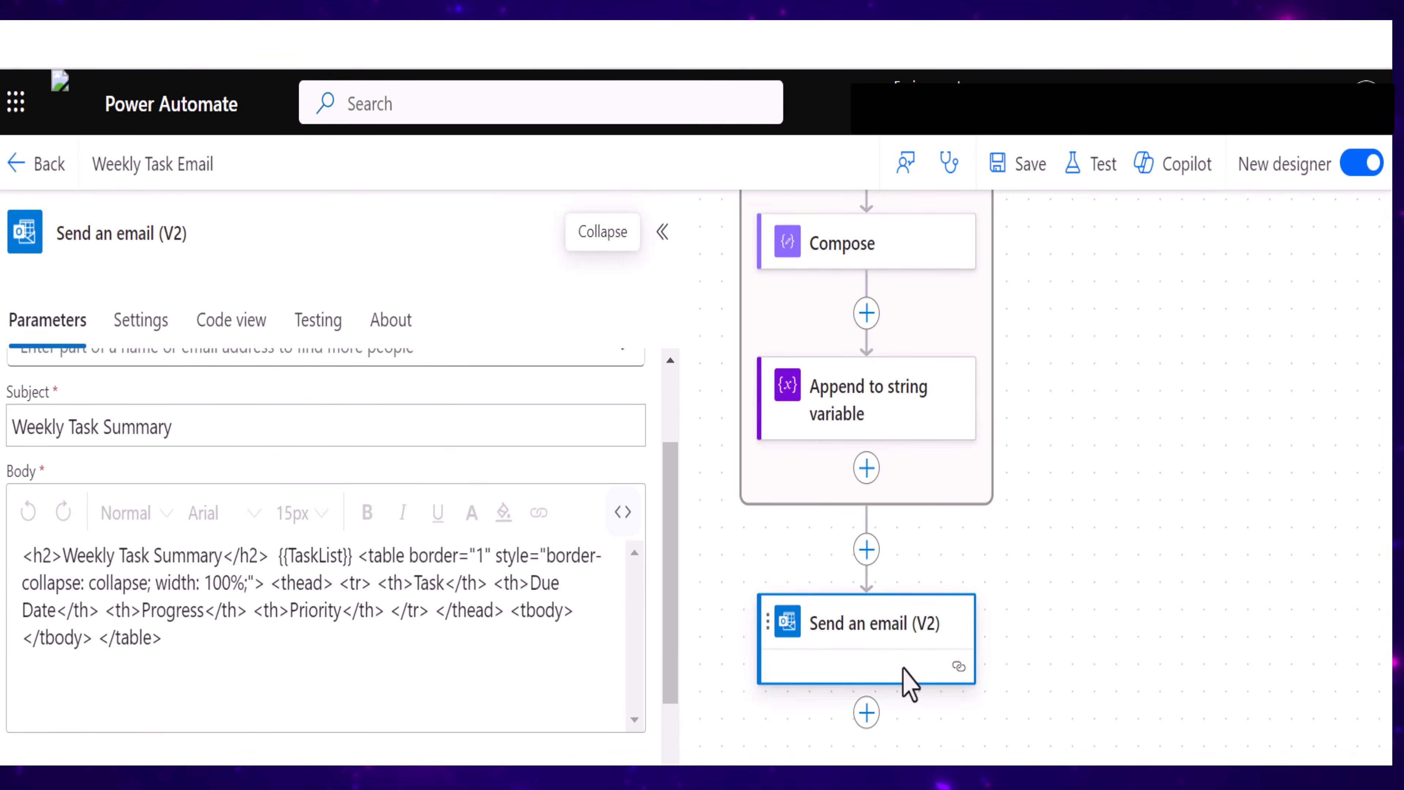
{"action": "left_click", "coordinate": [1166, 611]}
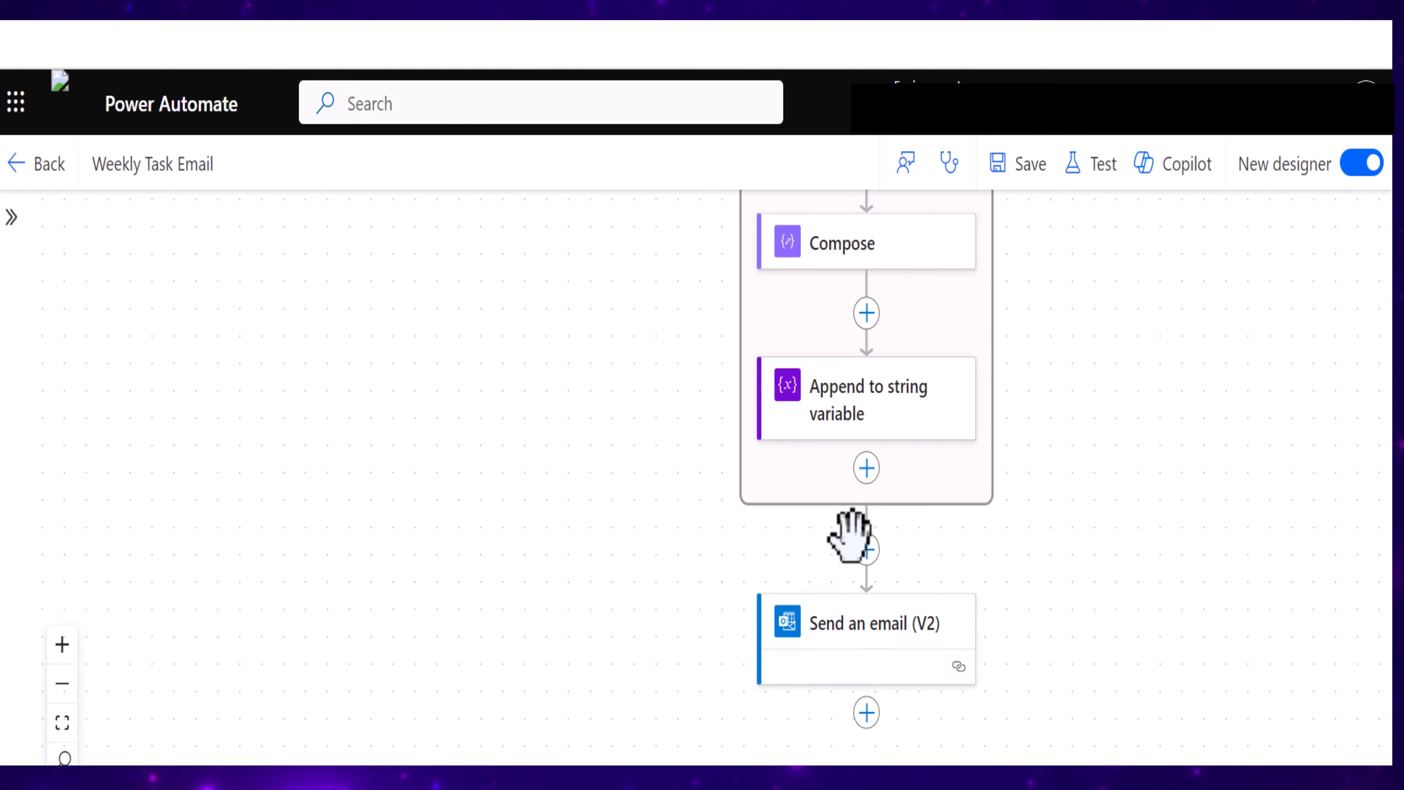
Add a Compose action between Apply to each and Send an email (V2), and enter a concat expression wrapping TaskList in an HTML table
{"action": "left_click", "coordinate": [866, 550]}
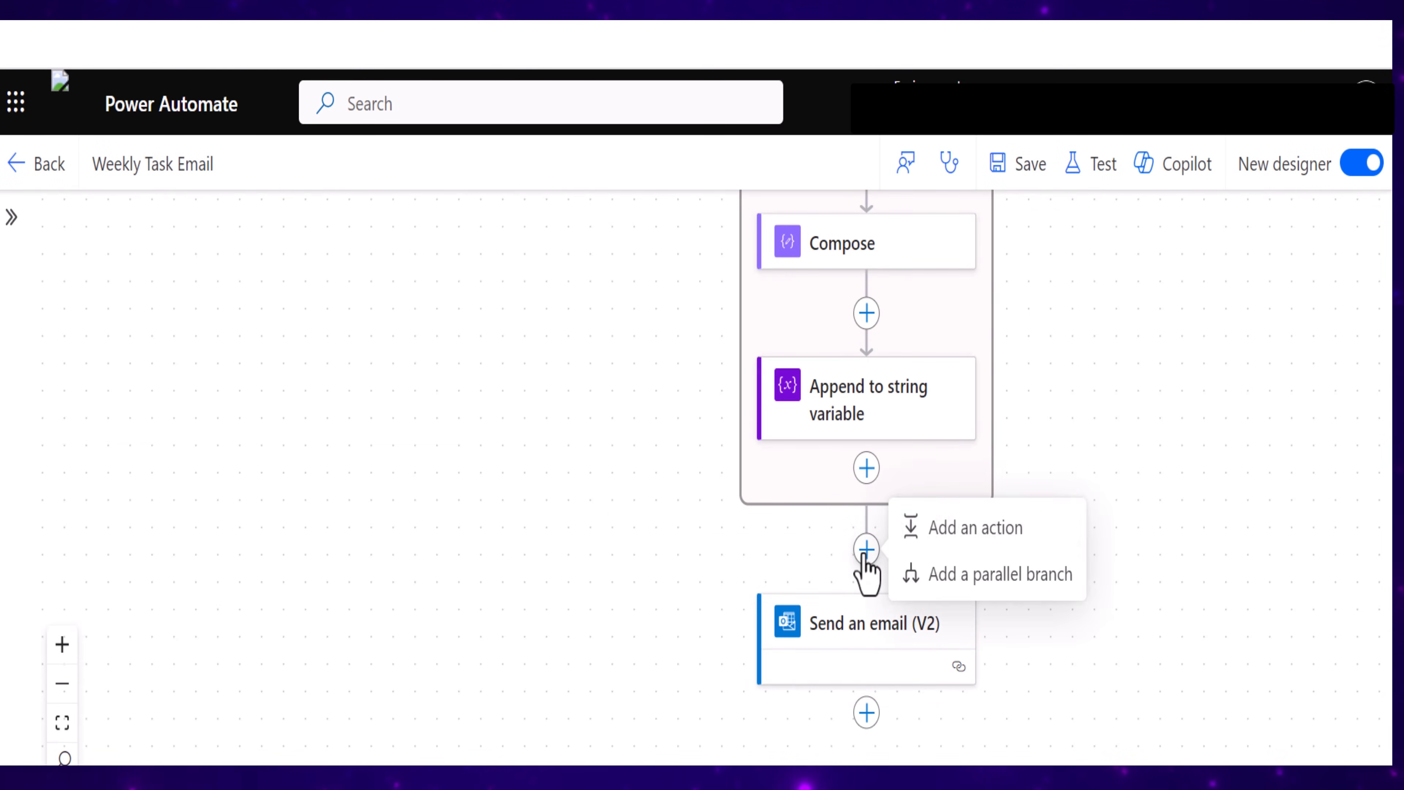
{"action": "left_click", "coordinate": [989, 531]}
{"action": "type", "text": "compose"}
{"action": "left_click", "coordinate": [109, 595]}
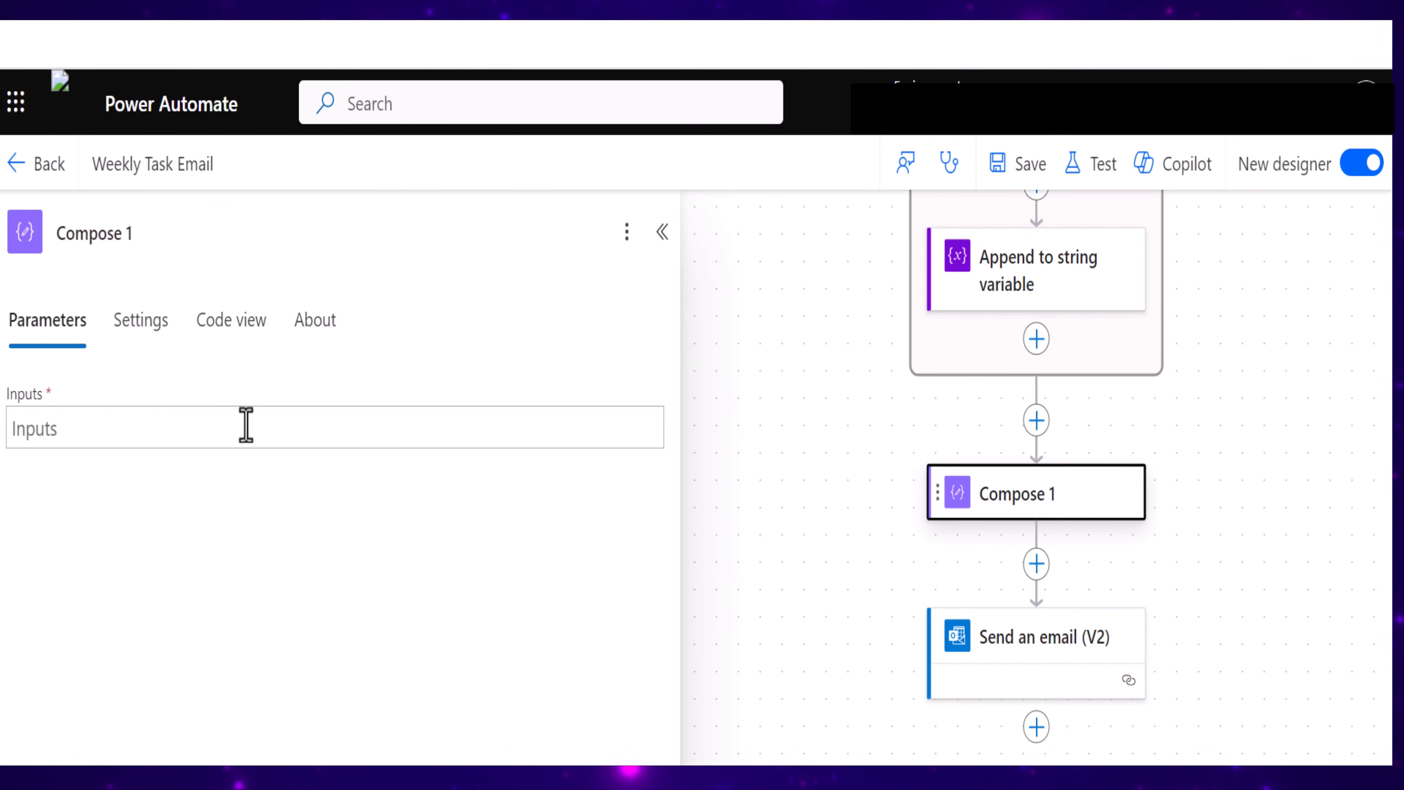
{"action": "left_click", "coordinate": [245, 426]}
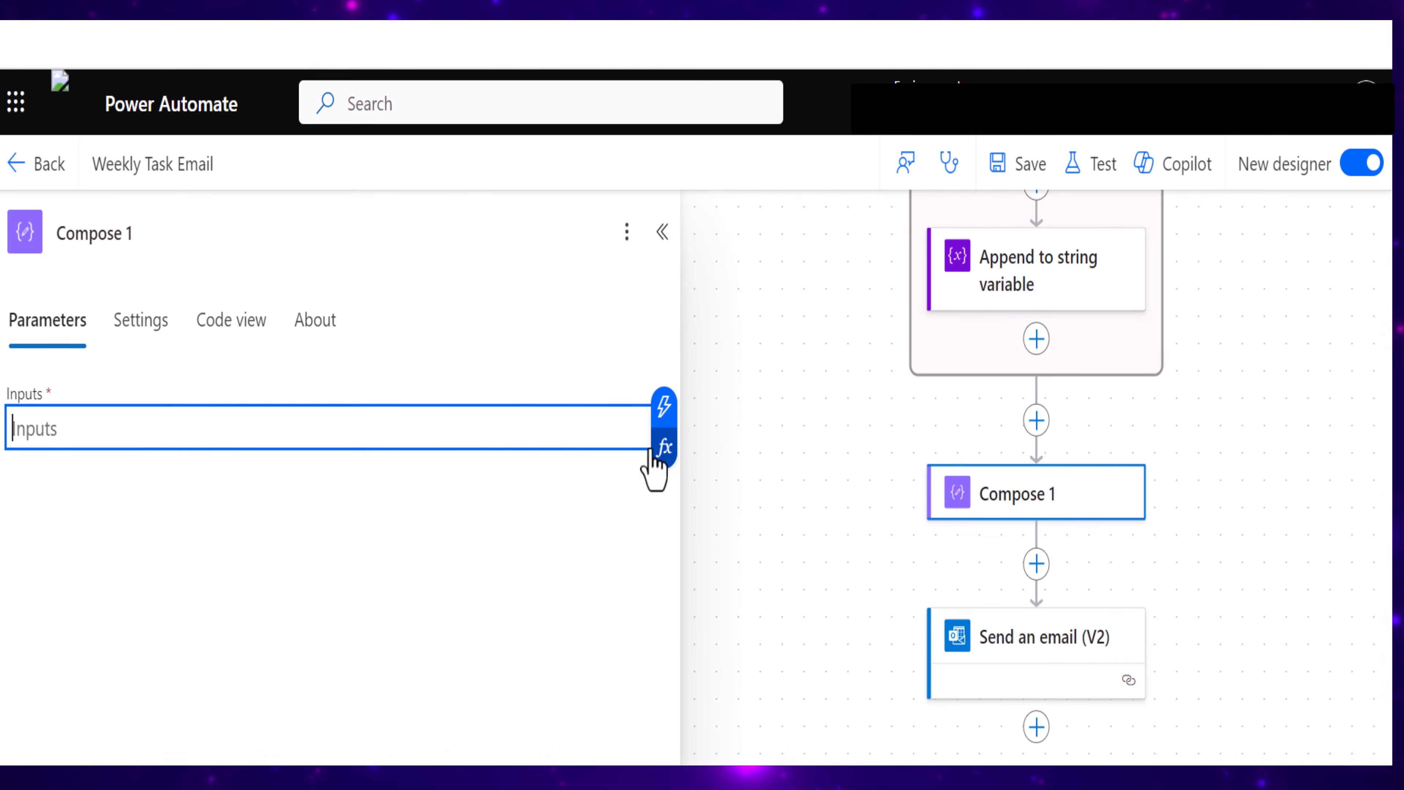
{"action": "left_click", "coordinate": [662, 464]}
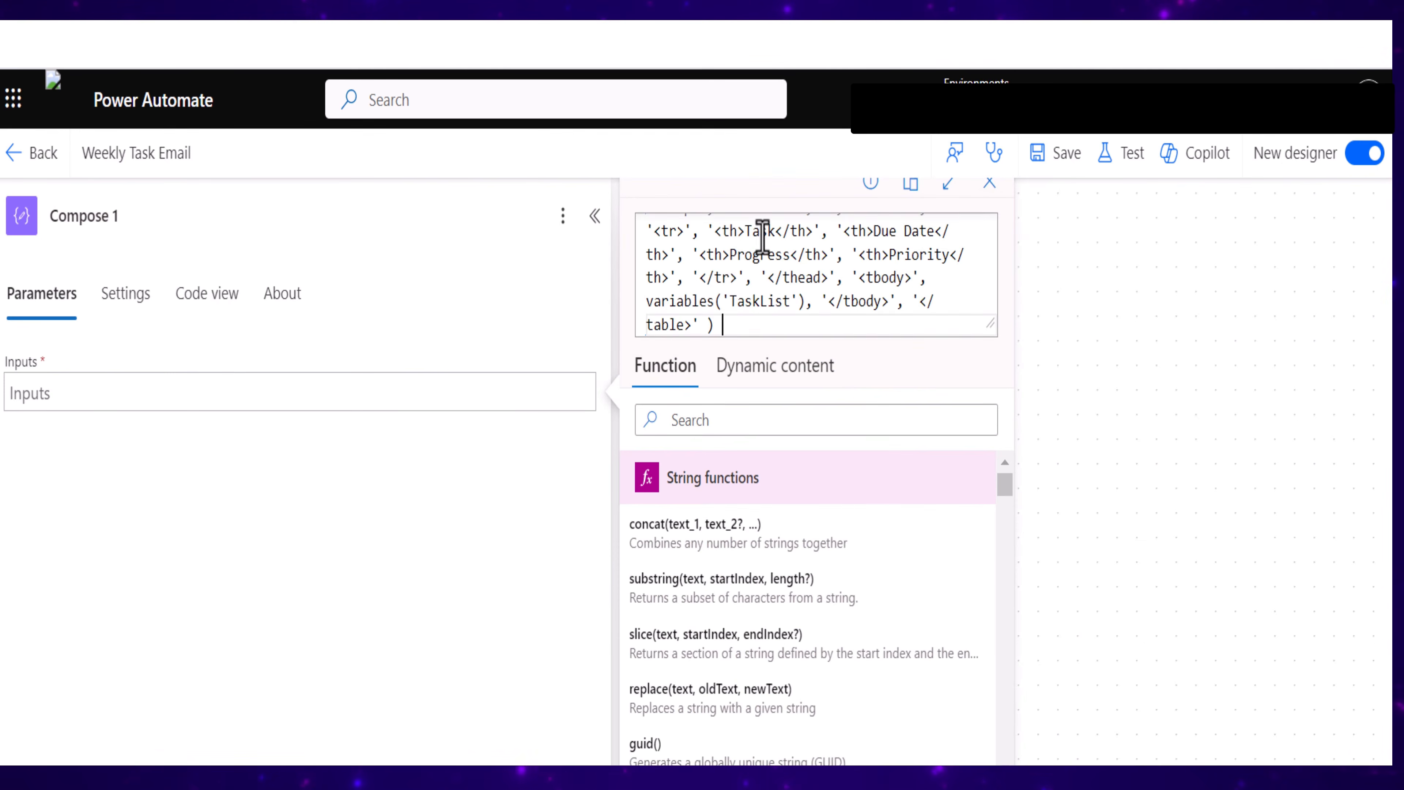
Check the expression's heading, table header, TaskList body and closing table tag, and add it to the Compose 1 inputs
{"action": "scroll", "coordinate": [763, 239], "scroll_direction": "up", "scroll_amount": 2}
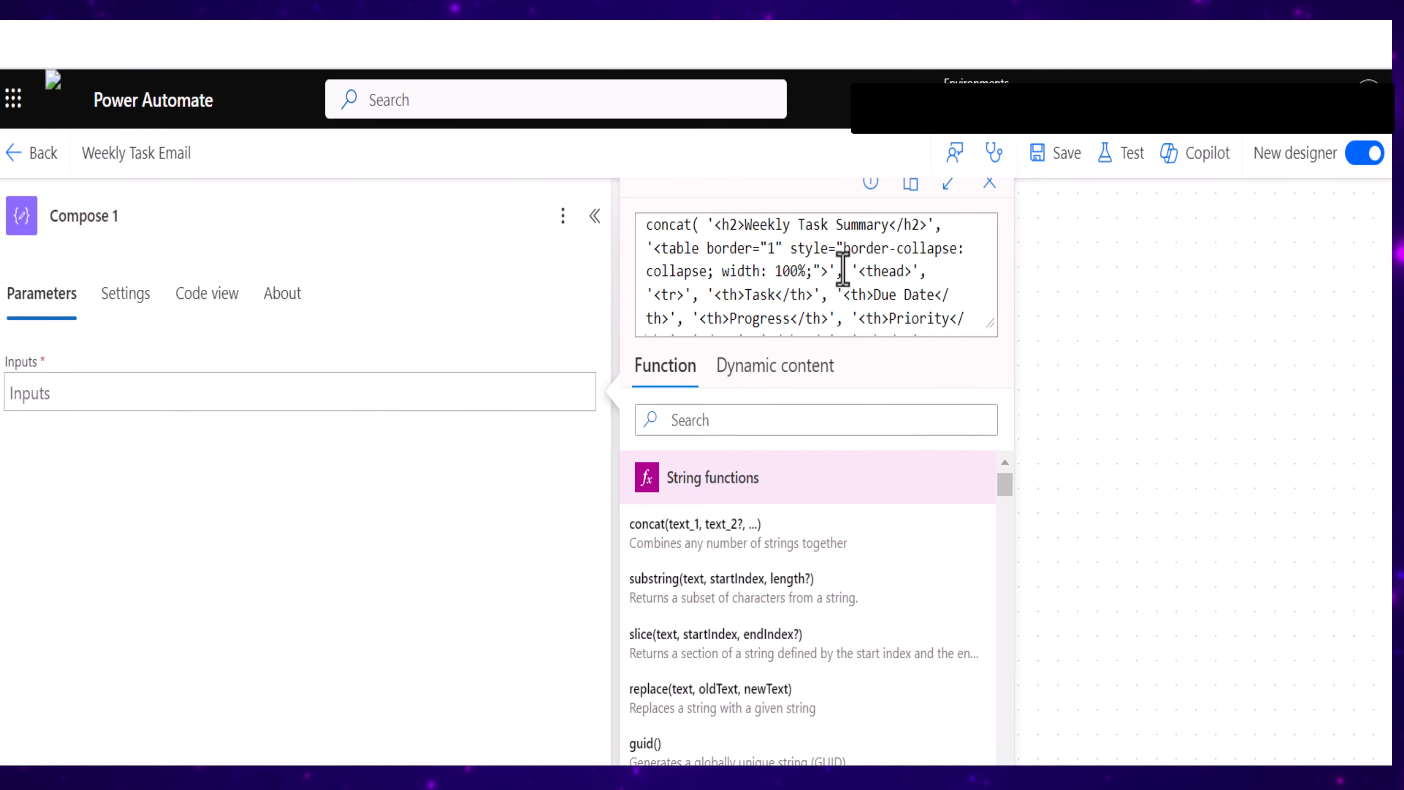
{"action": "left_click_drag", "start_coordinate": [693, 226], "coordinate": [641, 226]}
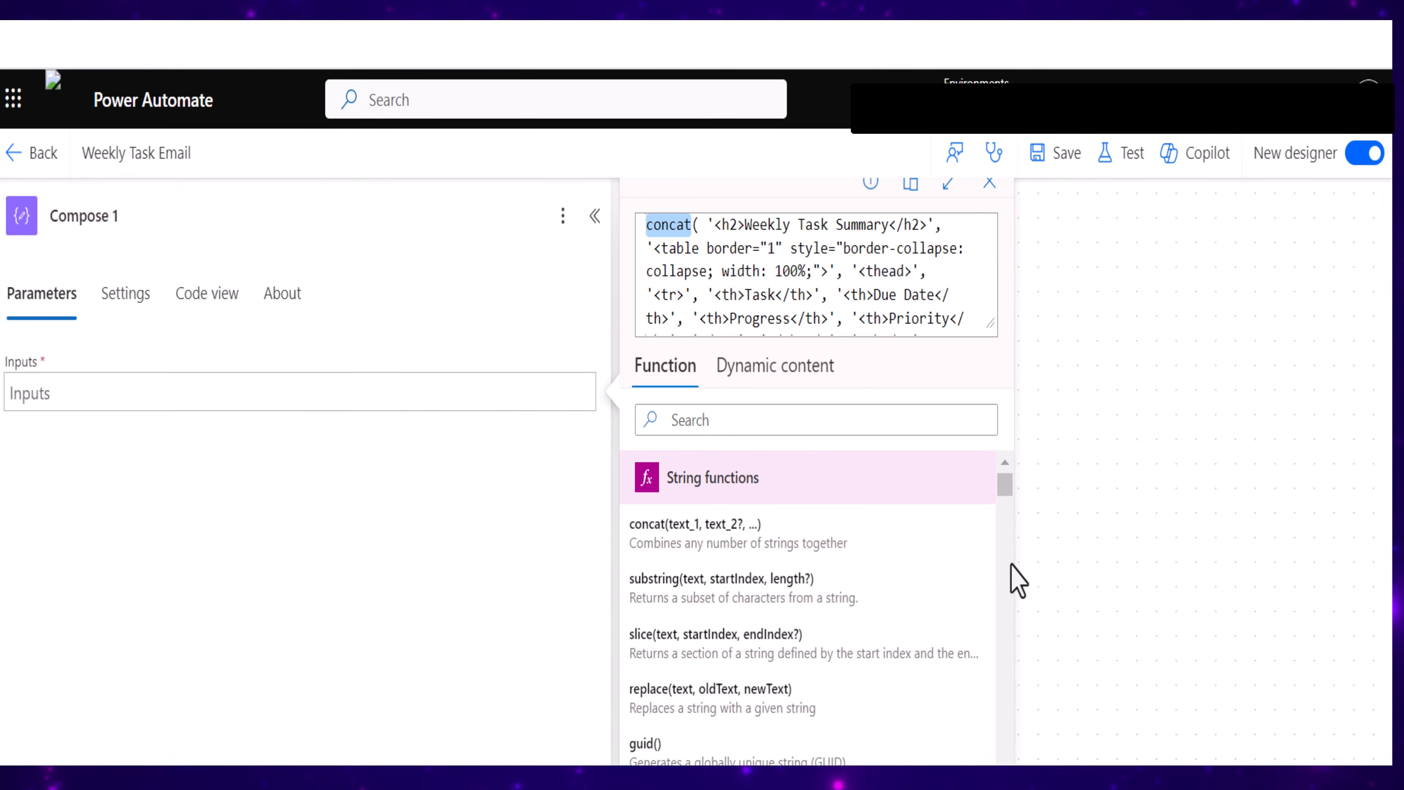
{"action": "left_click", "coordinate": [839, 303]}
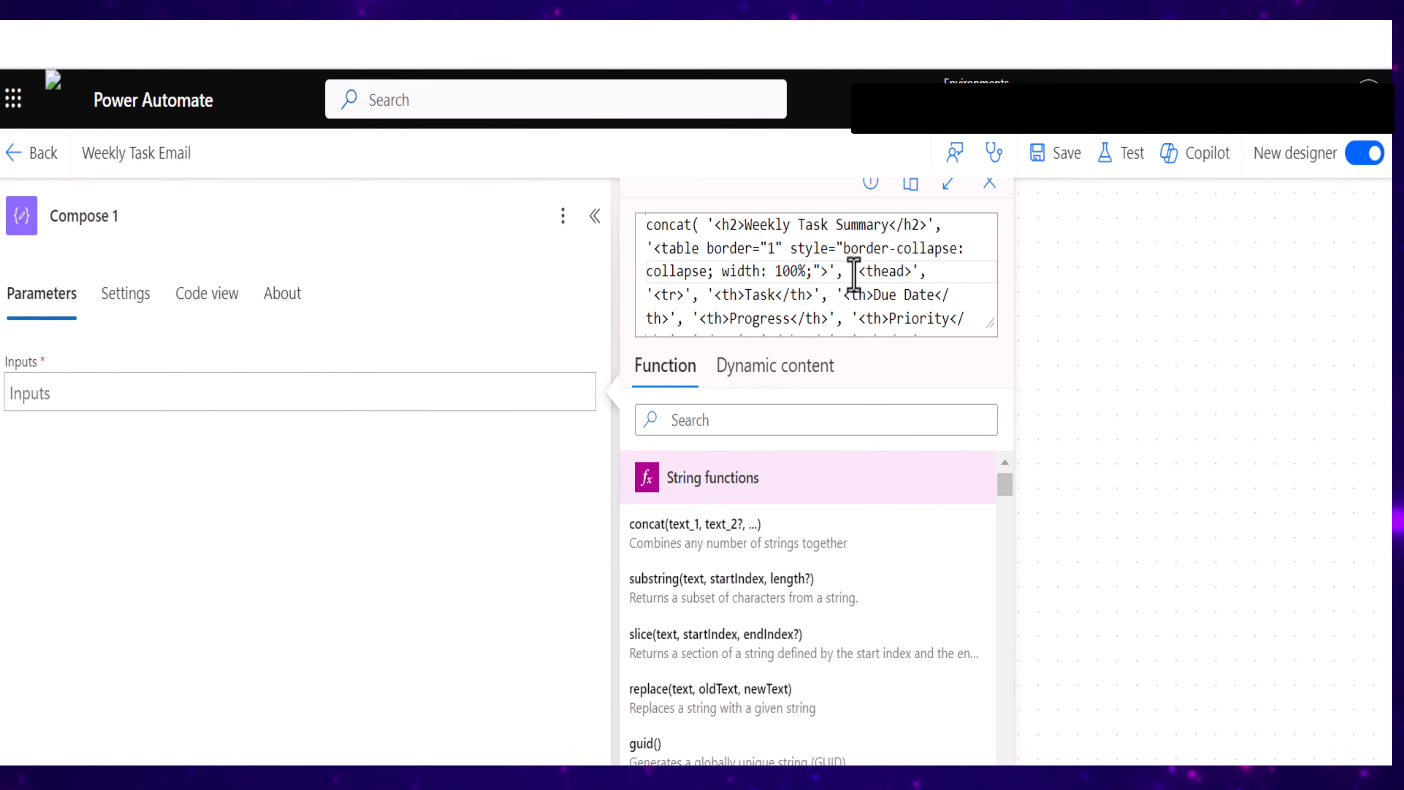
{"action": "left_click_drag", "start_coordinate": [854, 271], "coordinate": [827, 325]}
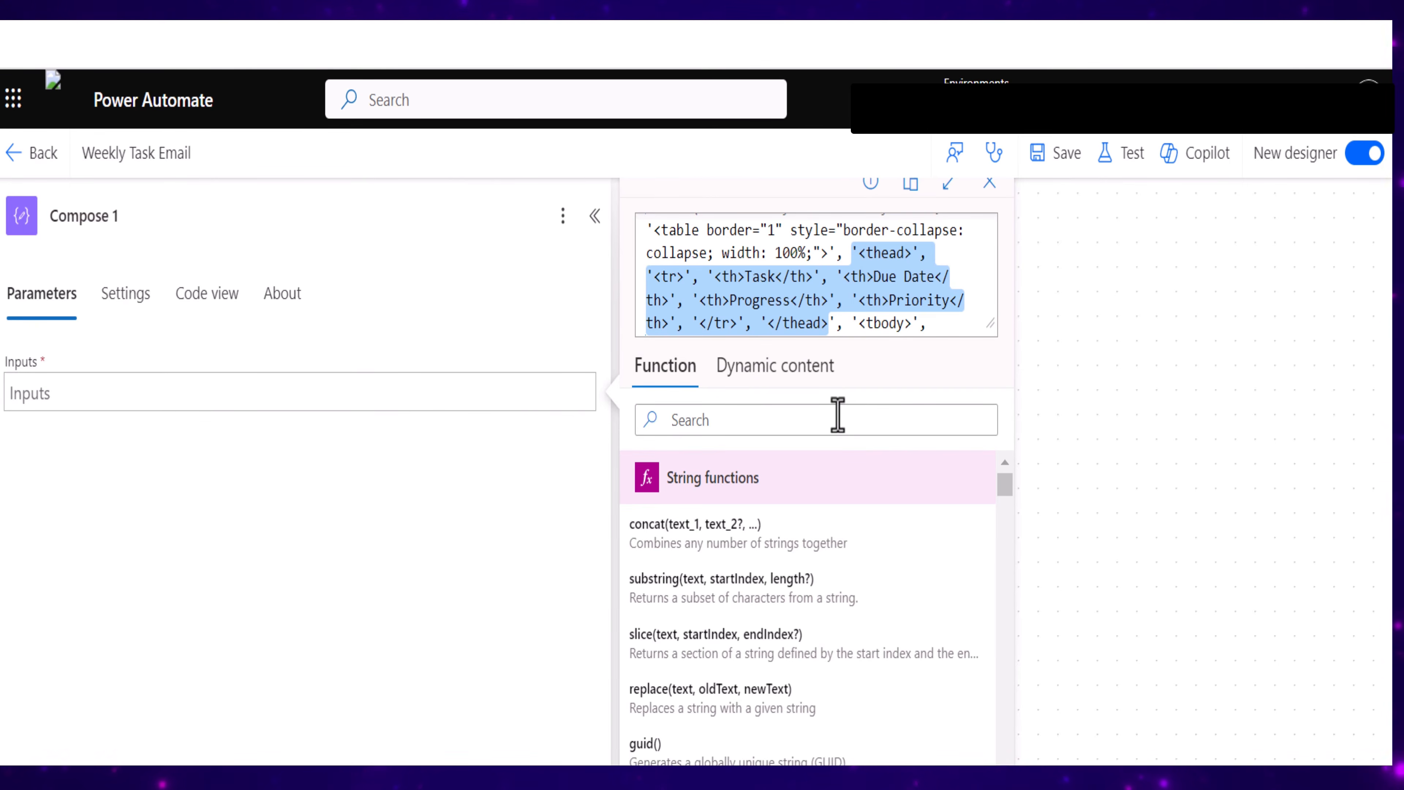
{"action": "scroll", "coordinate": [856, 277], "scroll_direction": "down", "scroll_amount": 1}
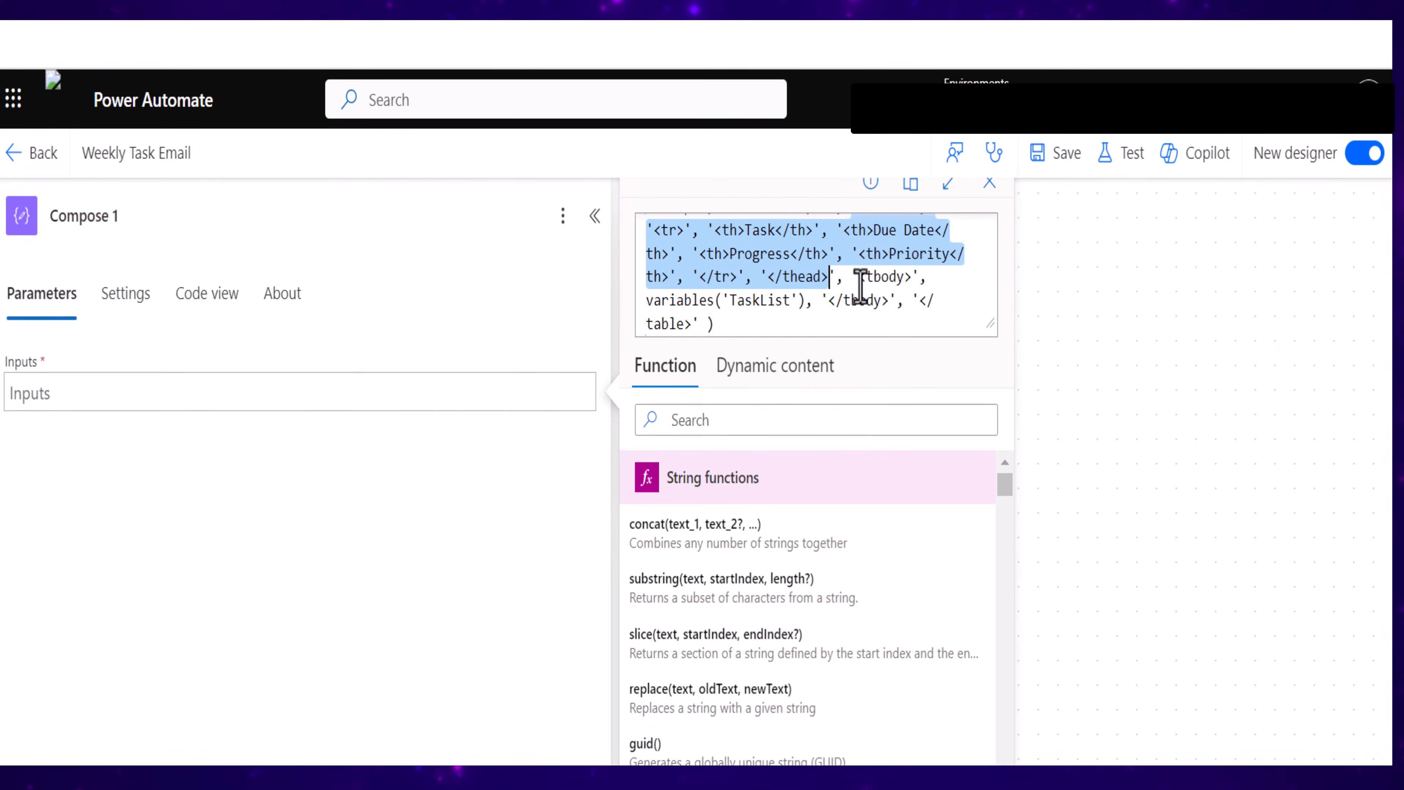
{"action": "left_click_drag", "start_coordinate": [859, 276], "coordinate": [887, 301]}
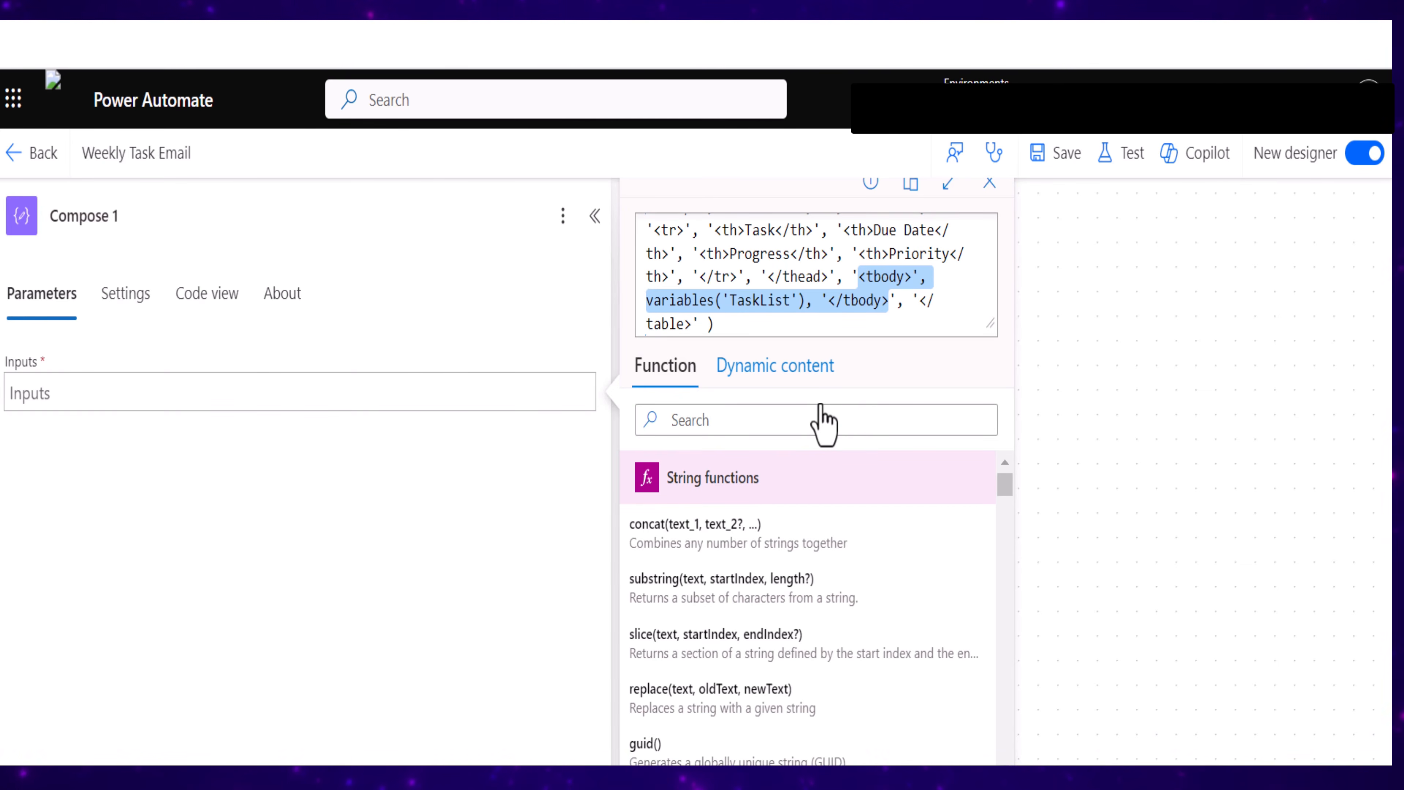
{"action": "left_click", "coordinate": [811, 320]}
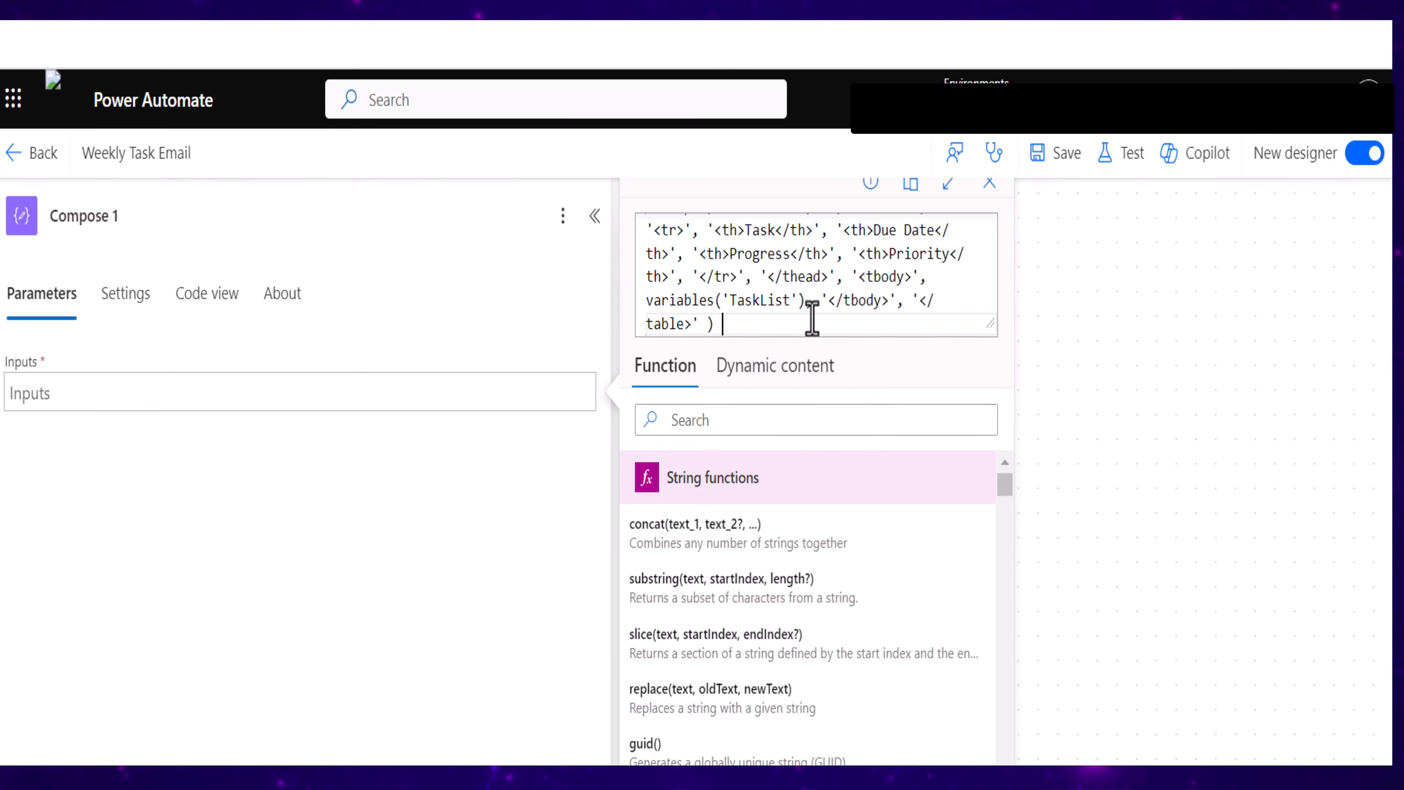
{"action": "left_click", "coordinate": [927, 301], "text": "shift"}
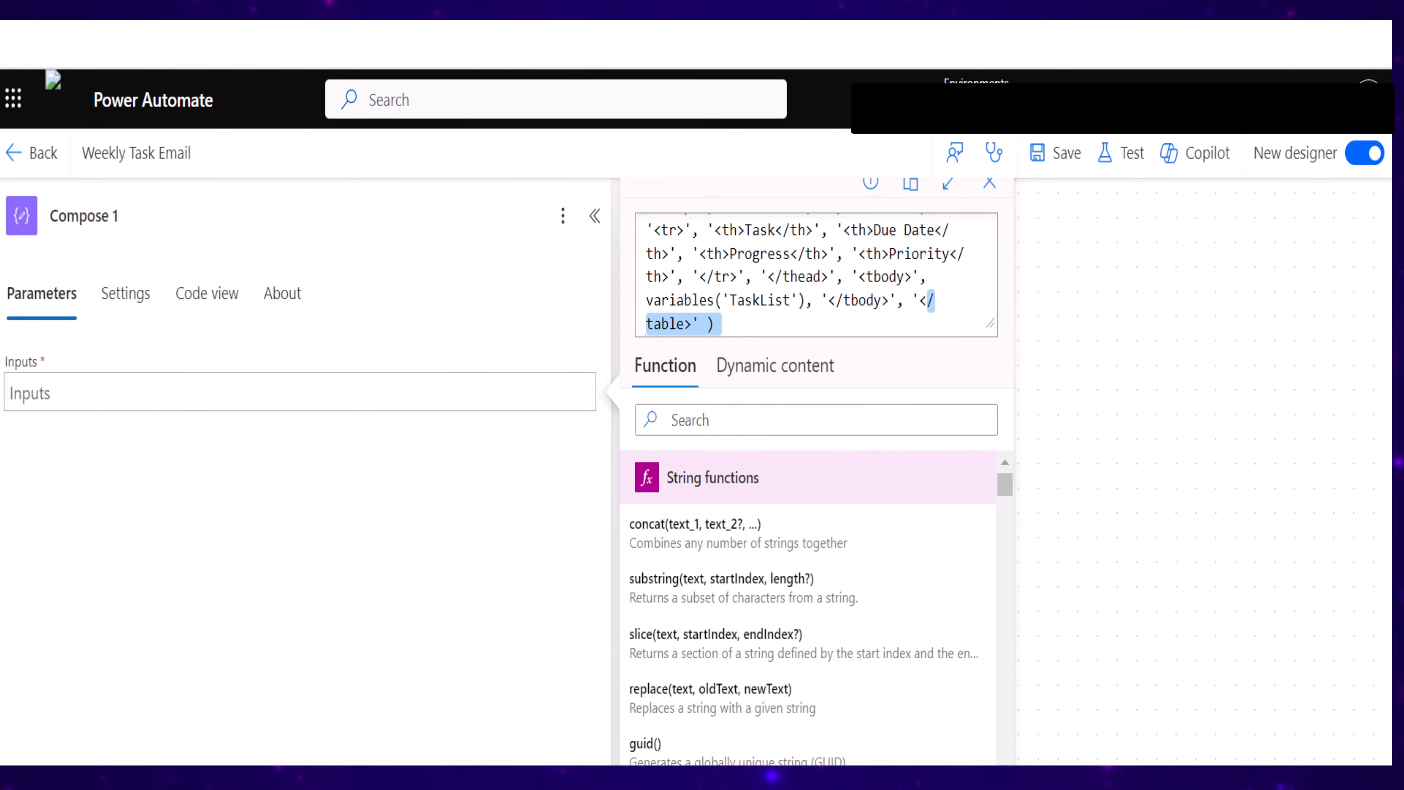
{"action": "left_click", "coordinate": [711, 763]}
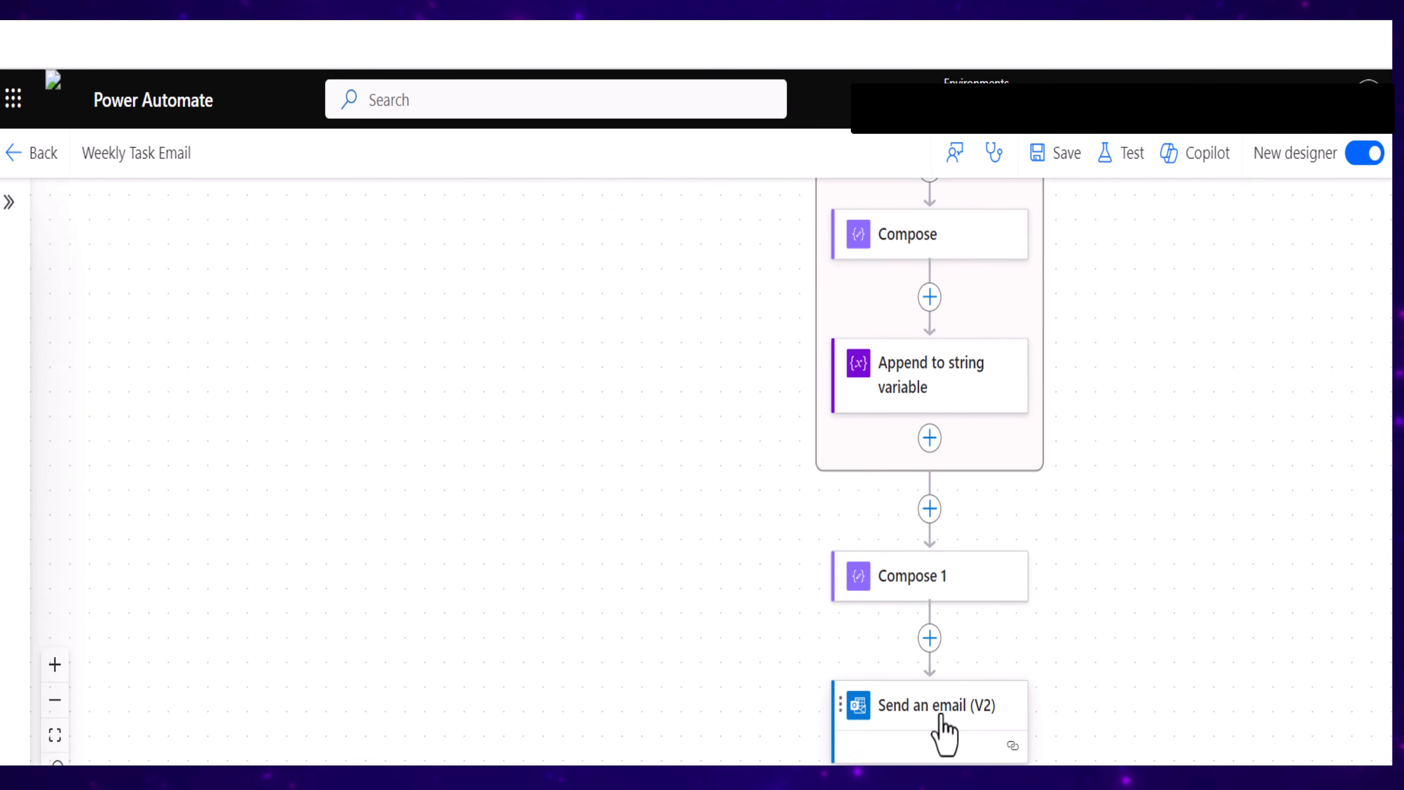
Replace the HTML body of Send an email (V2) with the Outputs of Compose 1
{"action": "left_click", "coordinate": [944, 735]}
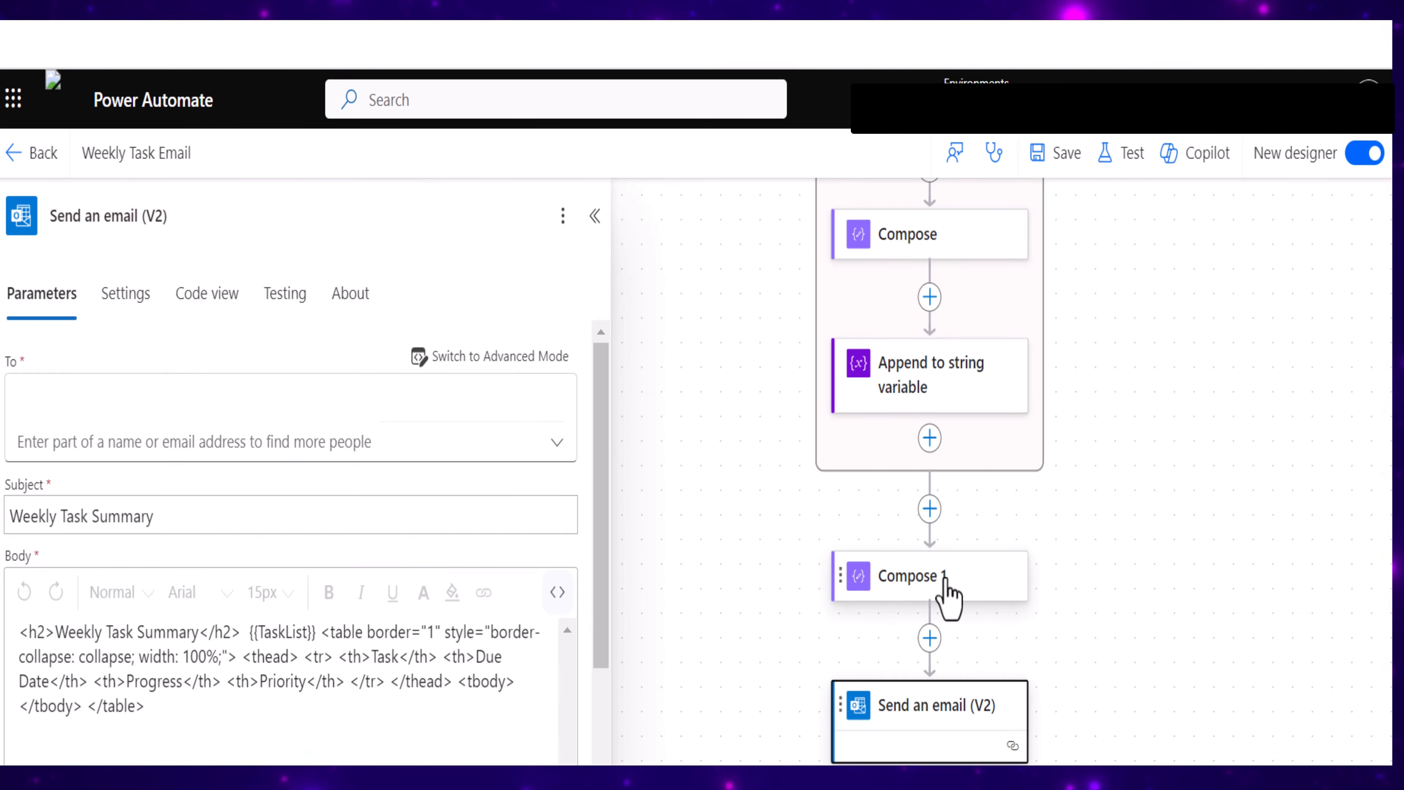
{"action": "left_click_drag", "start_coordinate": [38, 656], "coordinate": [18, 634]}
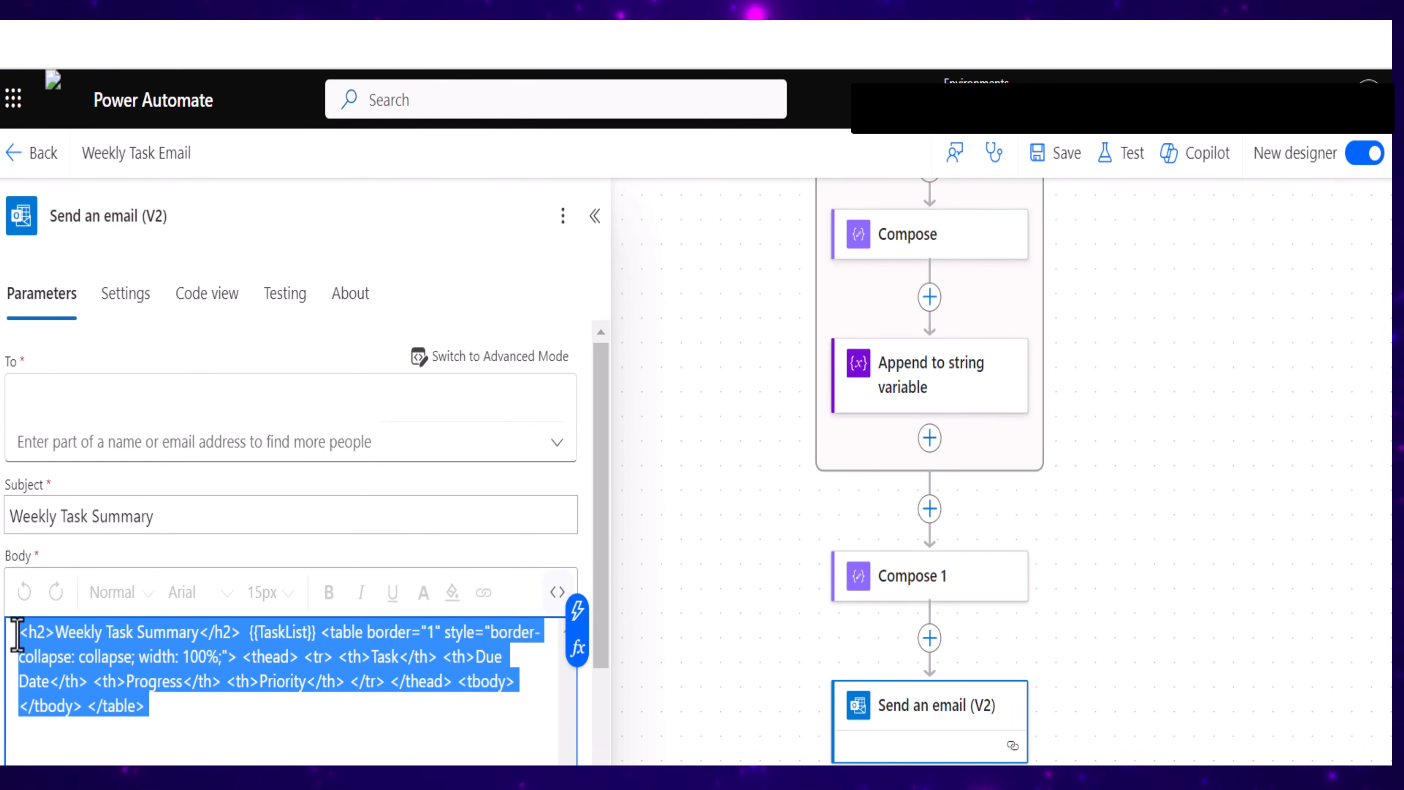
{"action": "key", "text": "Delete"}
{"action": "left_click", "coordinate": [577, 613]}
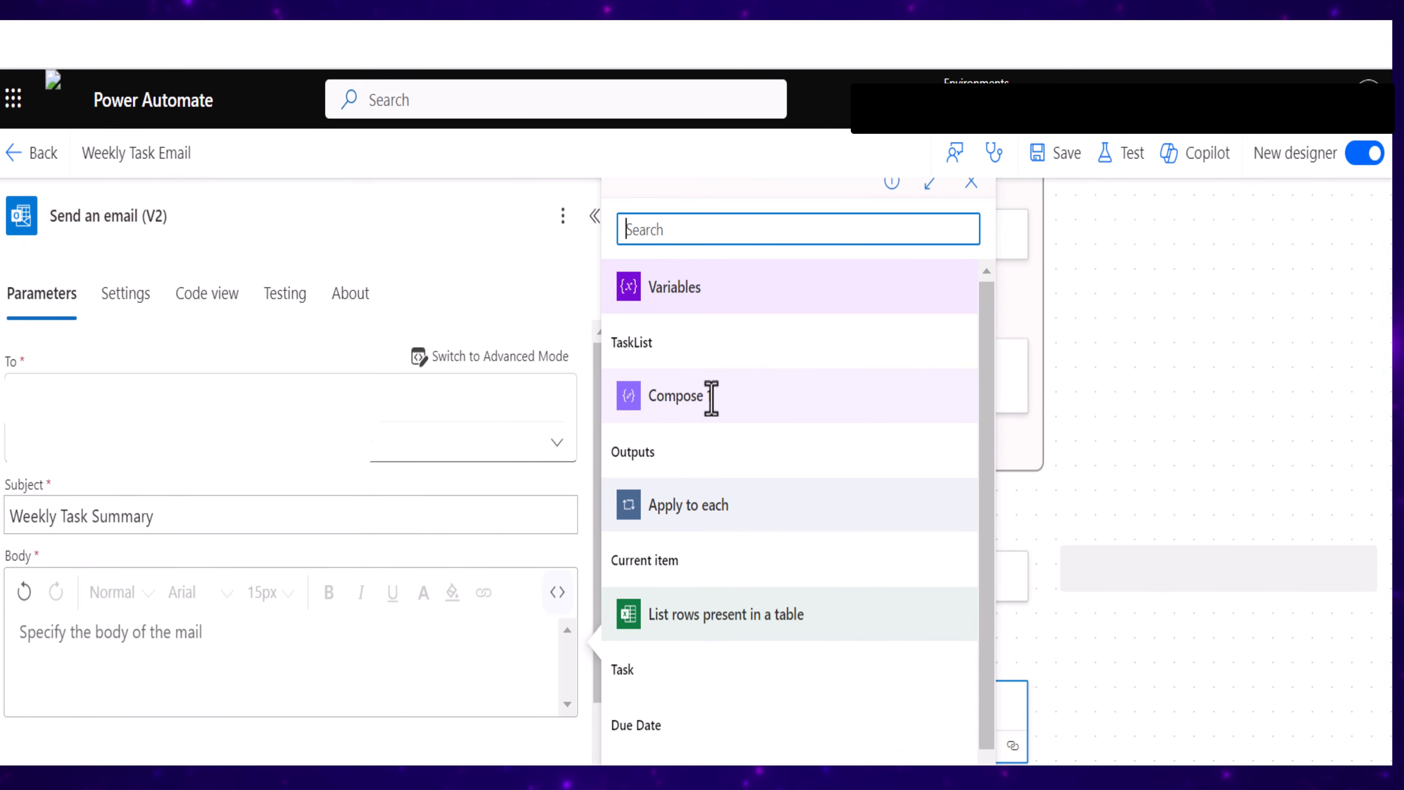
{"action": "left_click", "coordinate": [631, 465]}
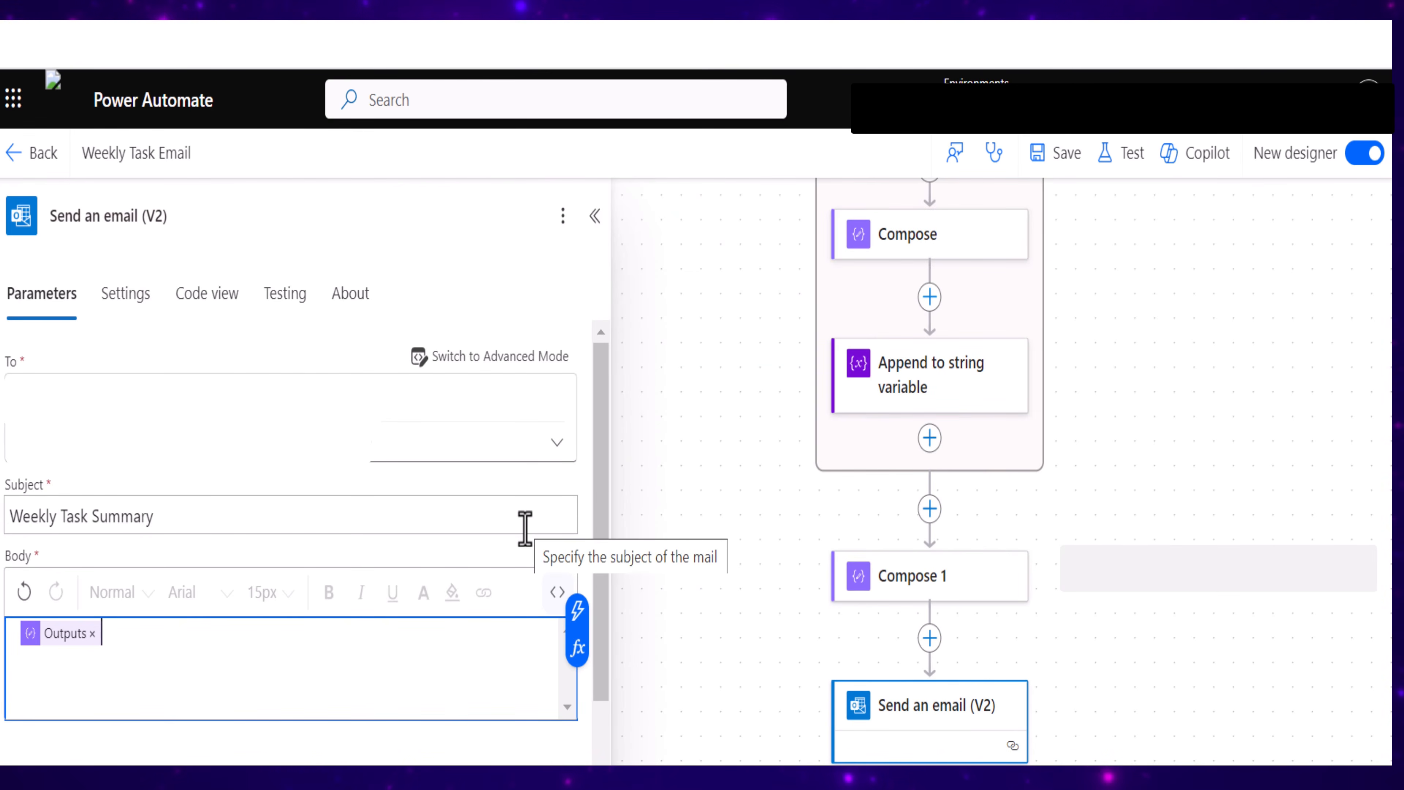
Save the flow, run a test of it and open the received Weekly Task Summary email
{"action": "left_click", "coordinate": [1062, 161]}
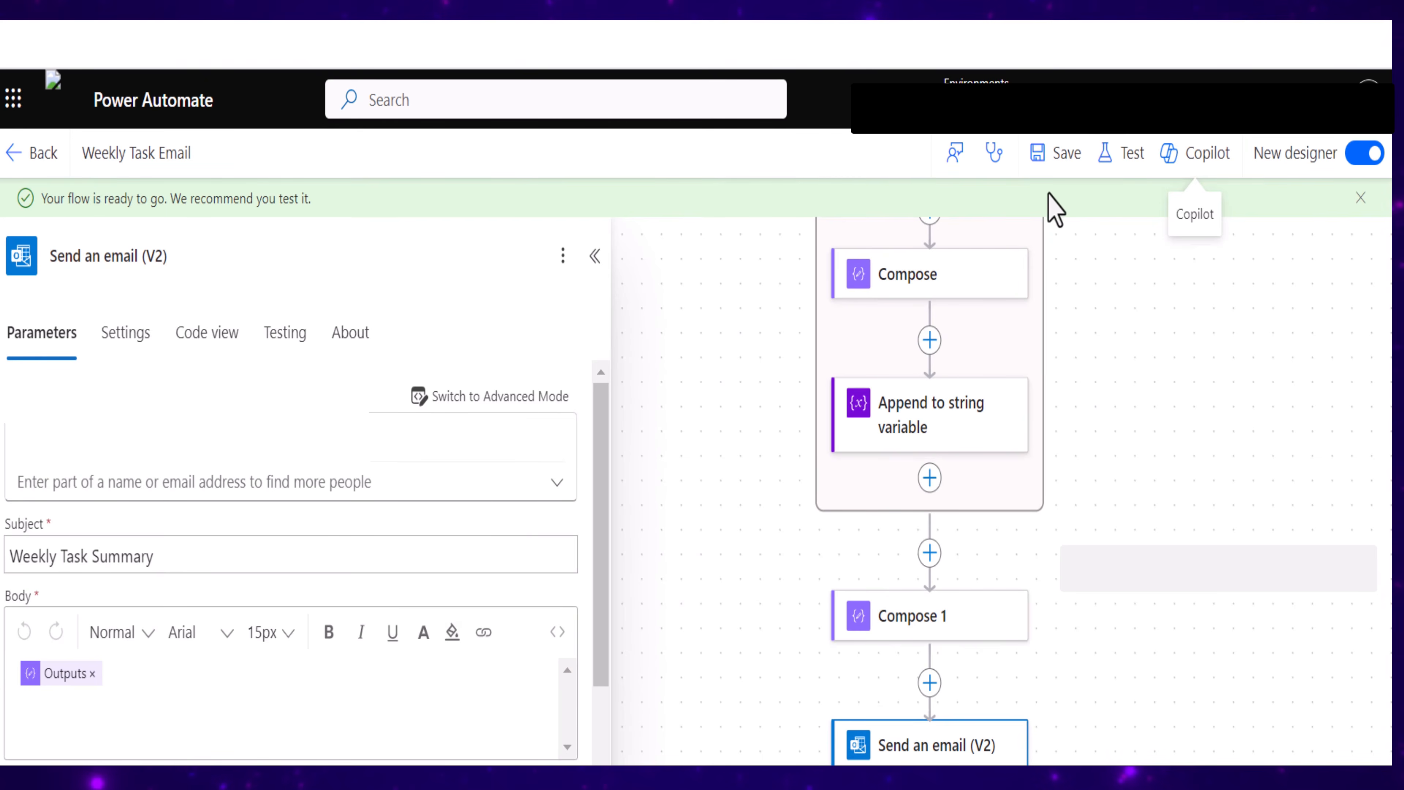
{"action": "left_click", "coordinate": [1132, 162]}
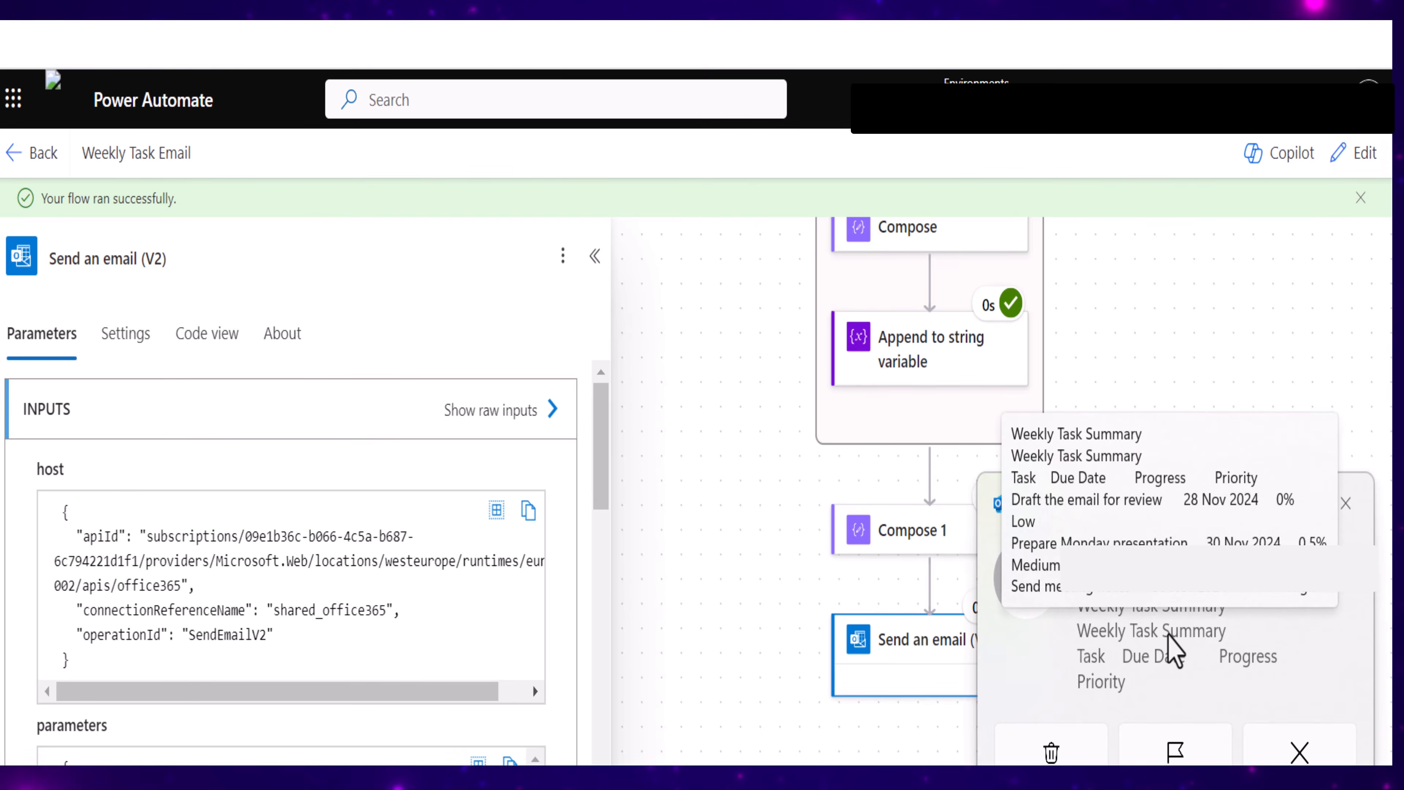
{"action": "left_click", "coordinate": [1170, 649]}
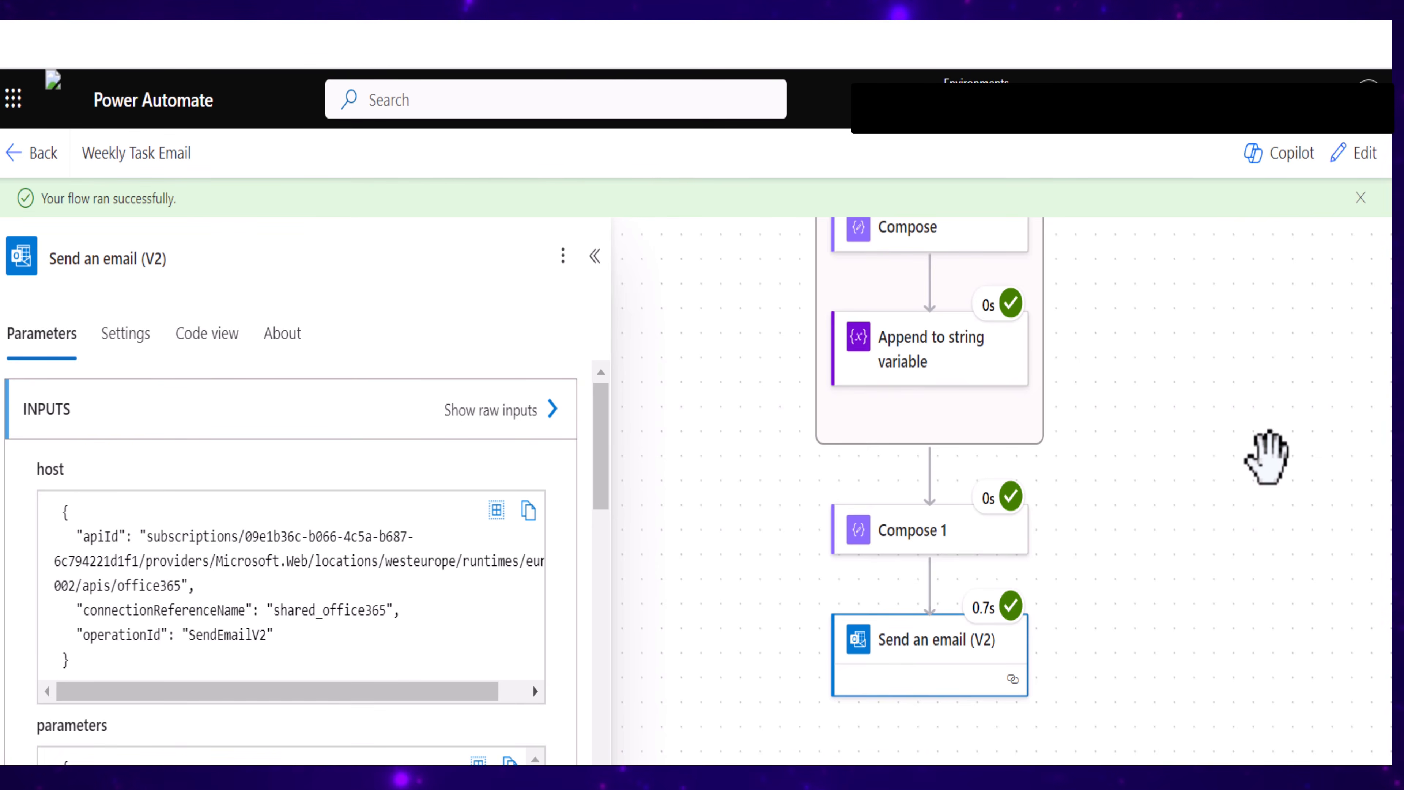
{"action": "left_click", "coordinate": [1266, 457]}
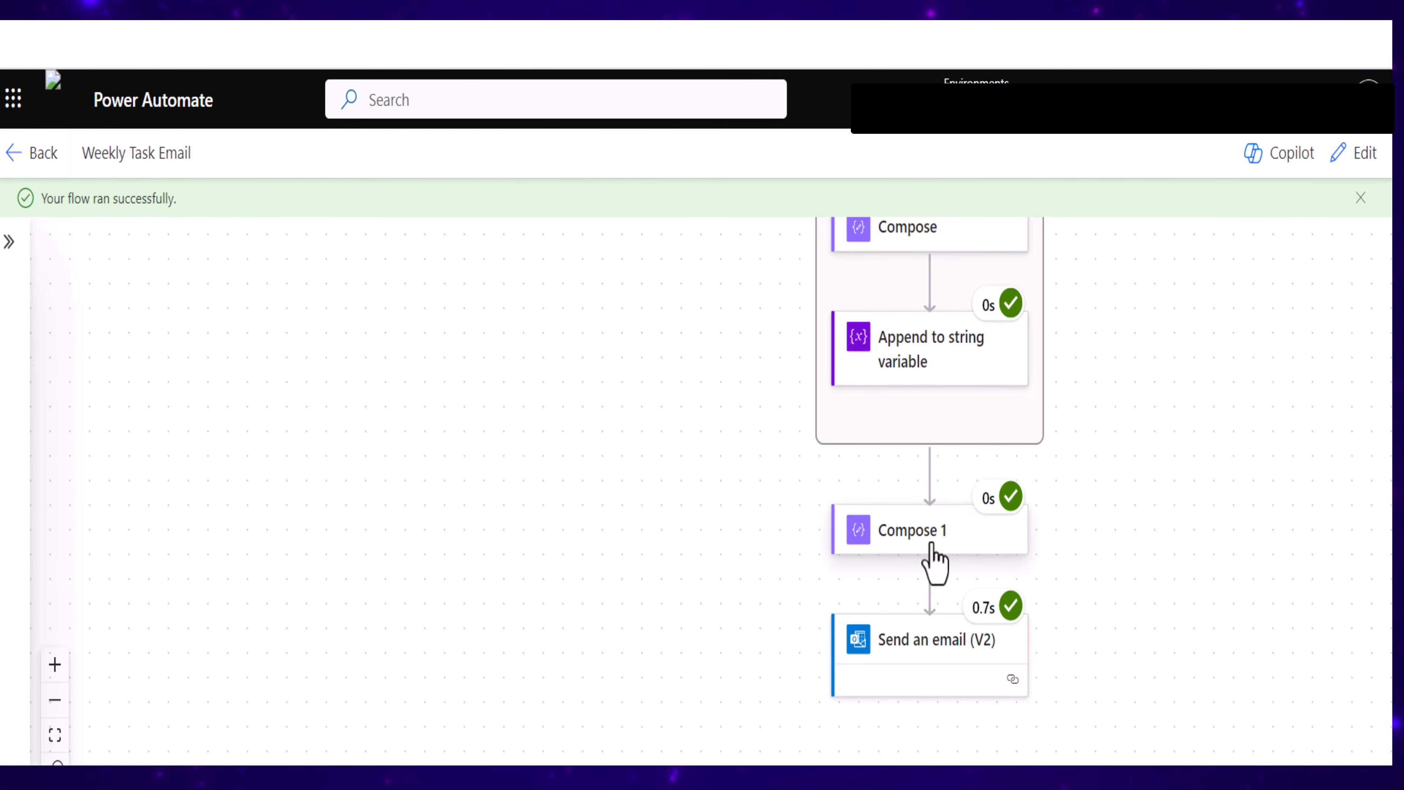
Edit Compose 1's expression so the table tag uses font Arial, background #f9f9f9, border color #0078D4 and centered text
{"action": "left_click", "coordinate": [1361, 154]}
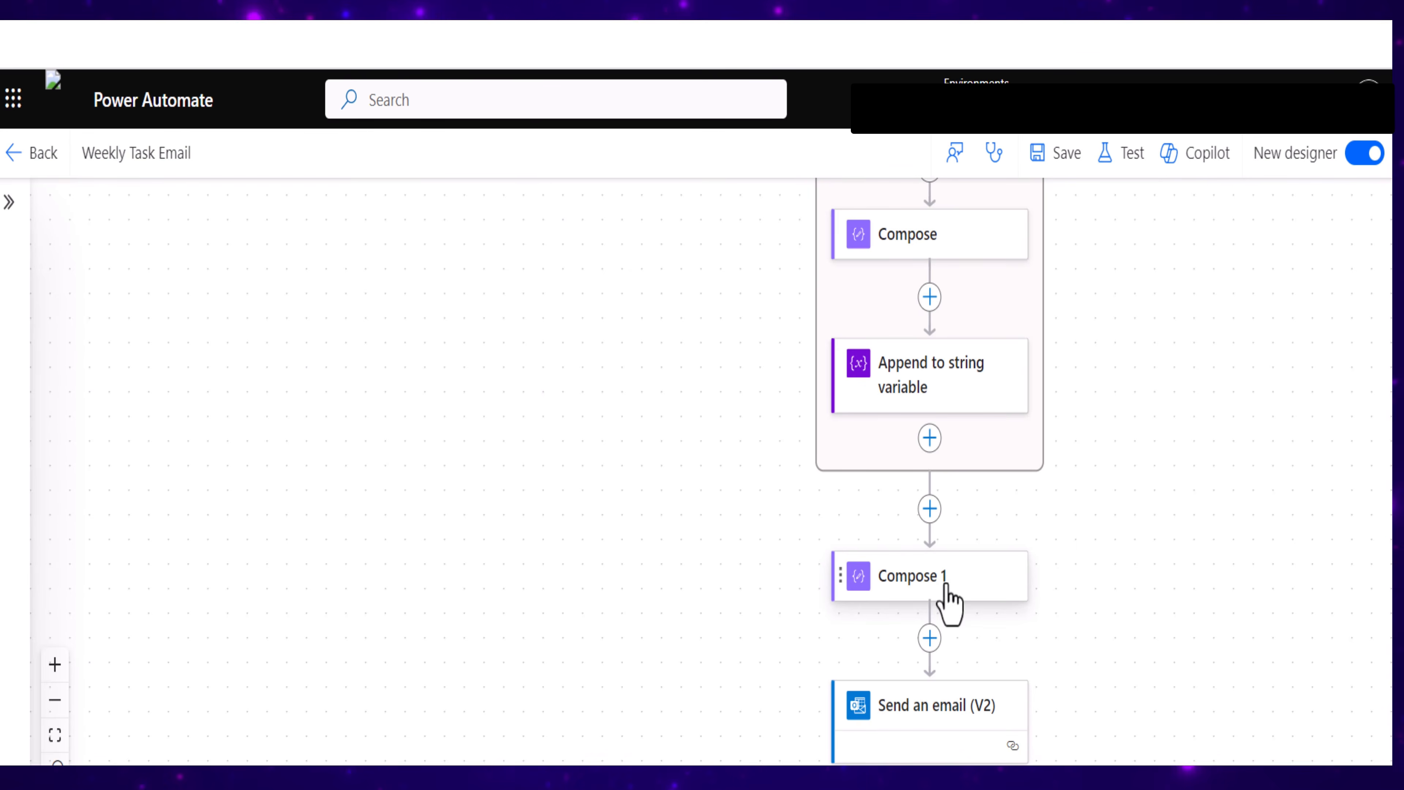
{"action": "left_click", "coordinate": [940, 578]}
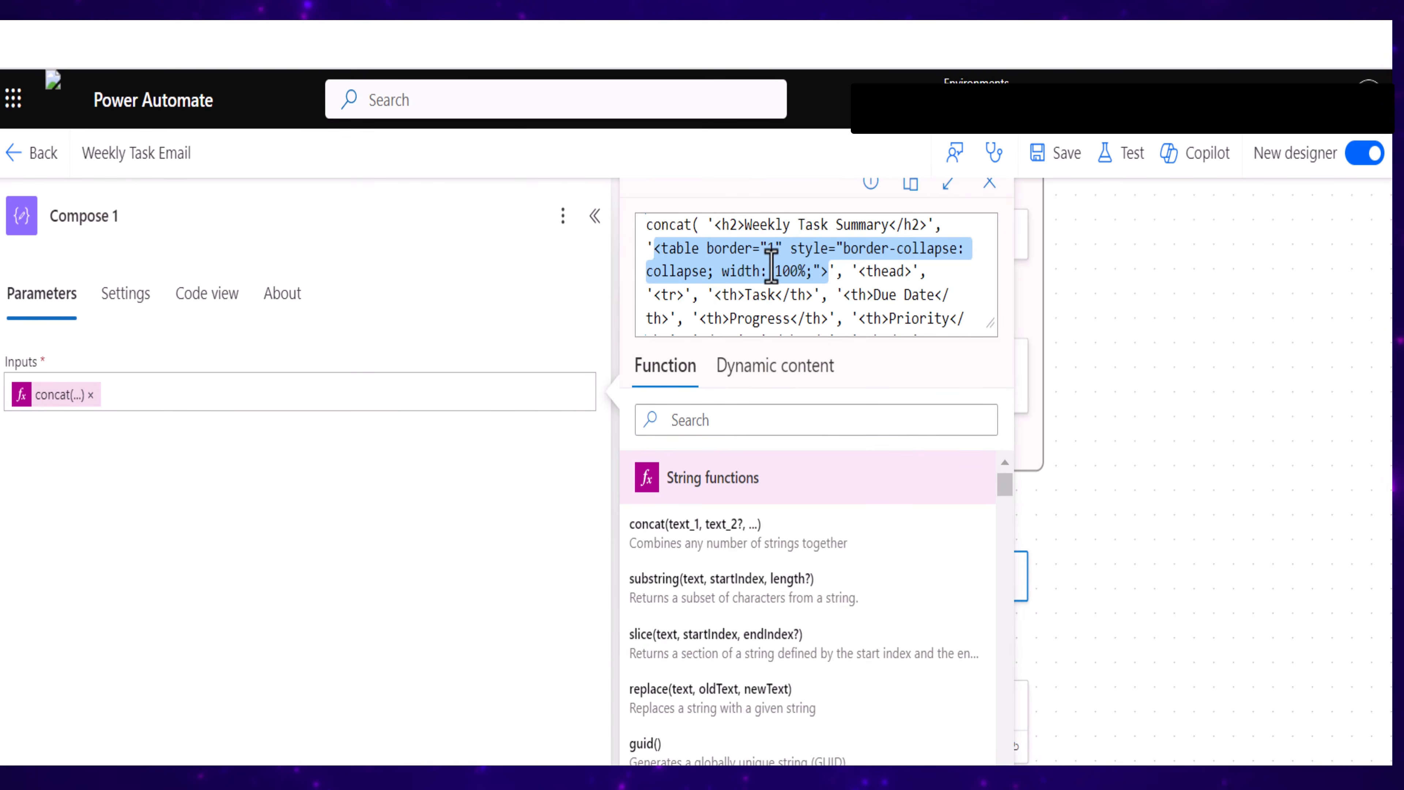
{"action": "left_click_drag", "start_coordinate": [827, 271], "coordinate": [649, 255]}
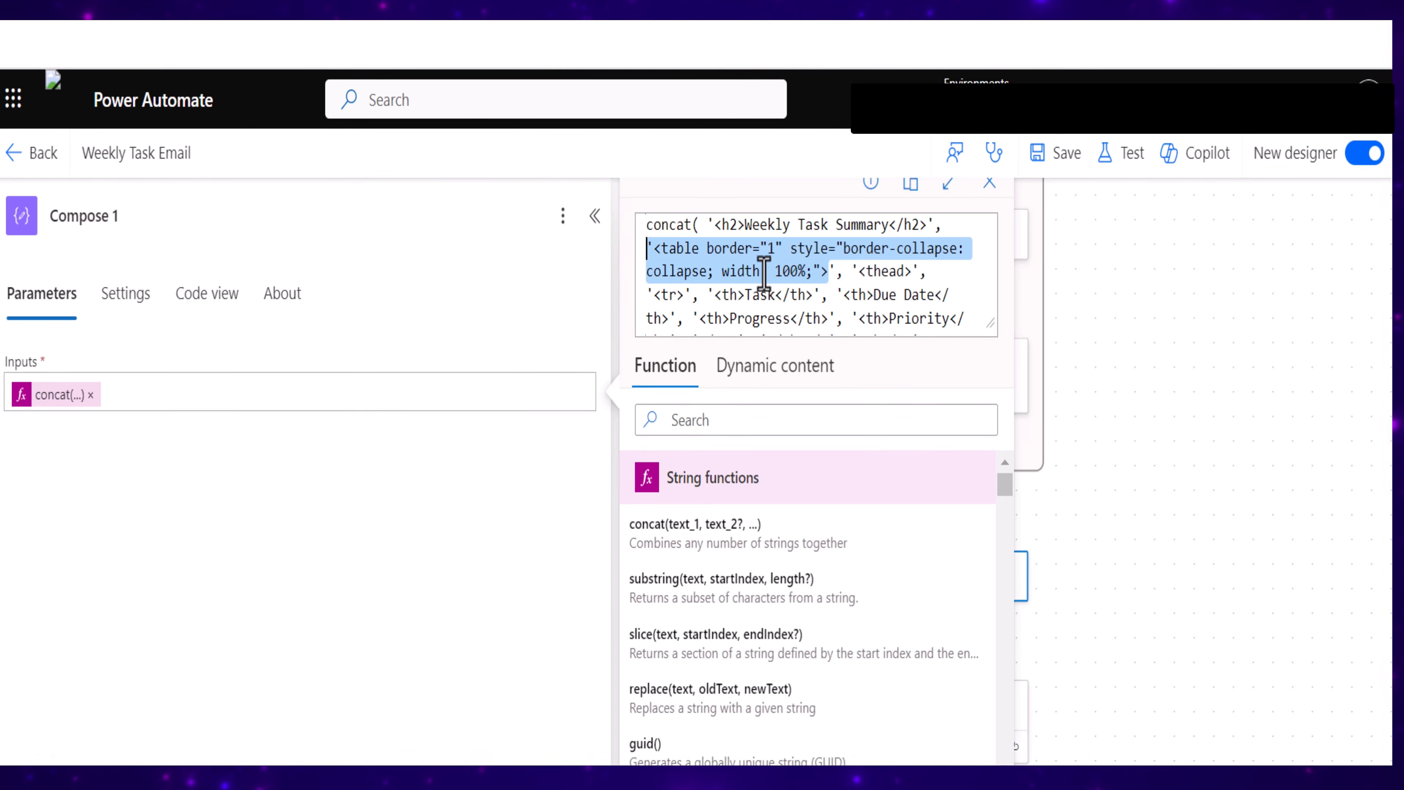
{"action": "type", "text": "'<table border=\"1\" style=\"border-collapse: collapse; width: 100%; font-family: Arial; background-color: #f9f9f9; border-color: #0078D4; text-align: center;\">"}
Check the border, font-family, background-color, border-color and text-align properties in the Compose 1 expression, and save the flow
{"action": "left_click_drag", "start_coordinate": [820, 271], "coordinate": [897, 271]}
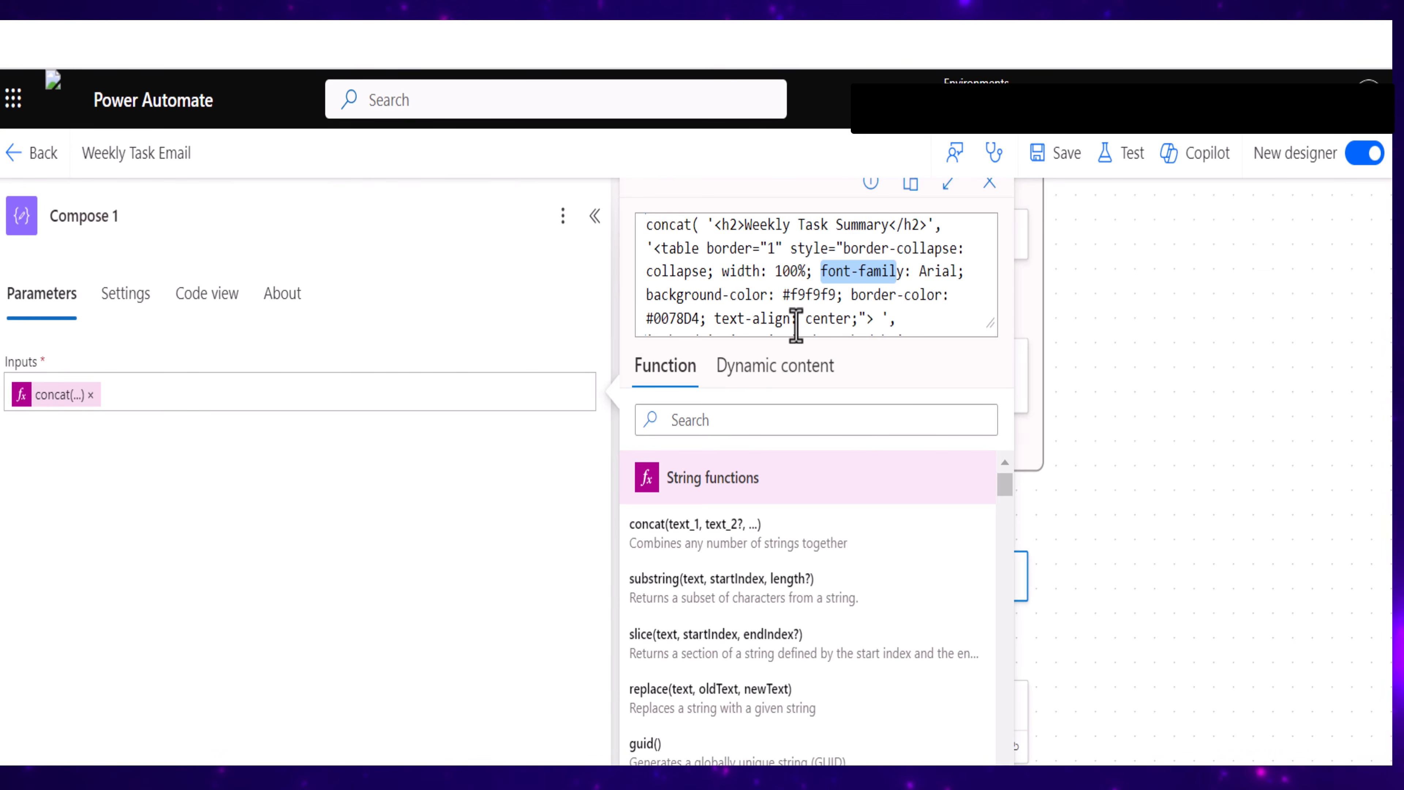
{"action": "left_click_drag", "start_coordinate": [781, 249], "coordinate": [708, 245]}
{"action": "left_click_drag", "start_coordinate": [821, 271], "coordinate": [908, 274]}
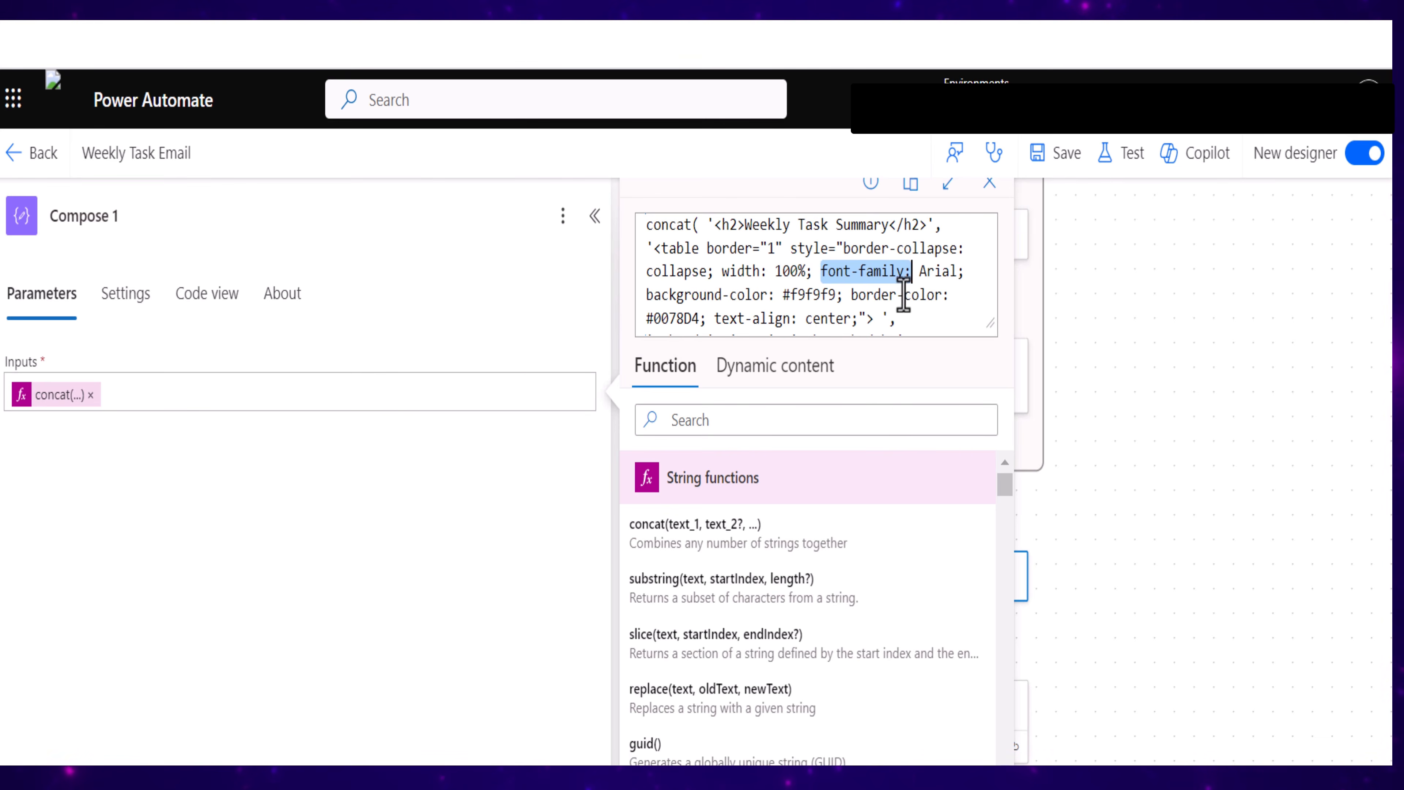
{"action": "left_click", "coordinate": [760, 299]}
{"action": "left_click_drag", "start_coordinate": [765, 296], "coordinate": [644, 296]}
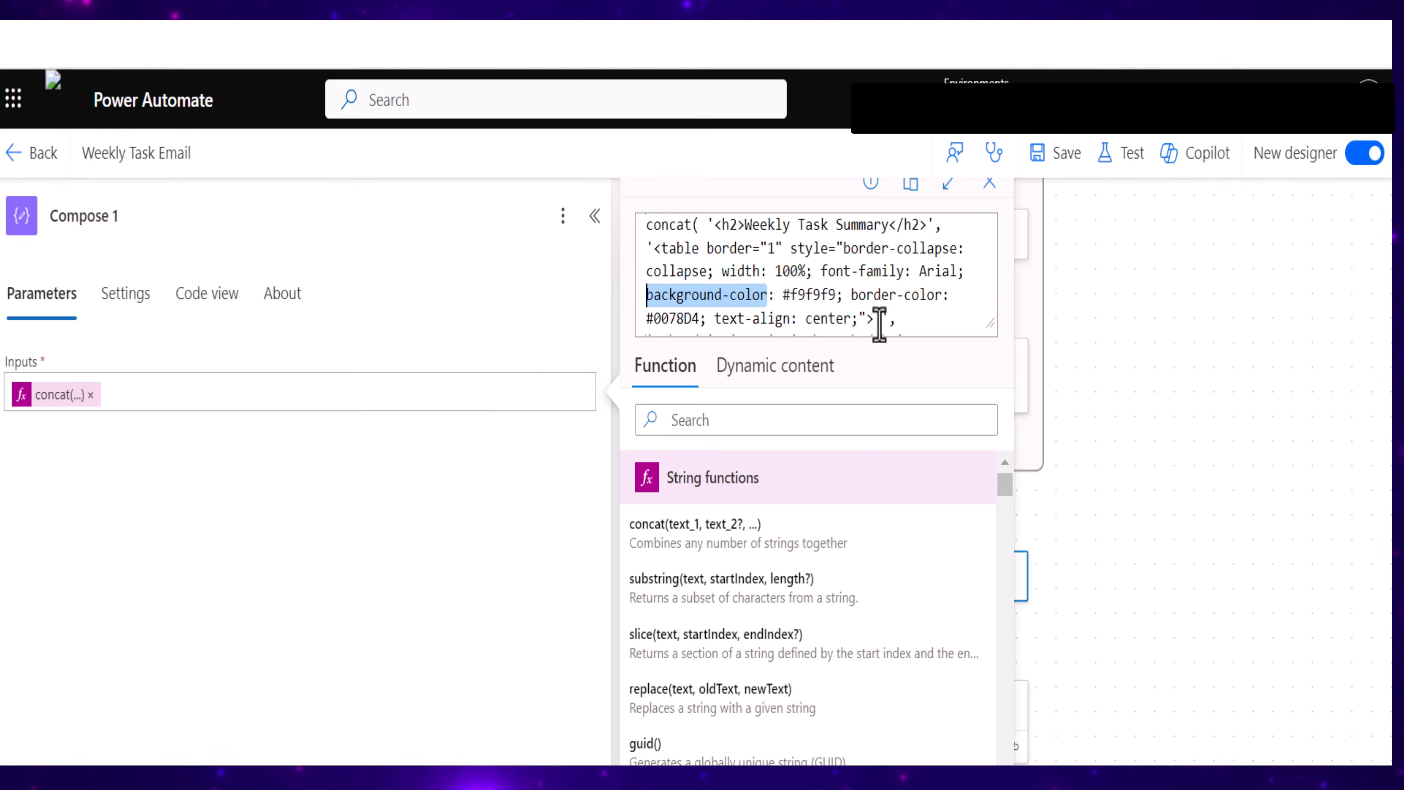
{"action": "left_click_drag", "start_coordinate": [851, 295], "coordinate": [942, 297]}
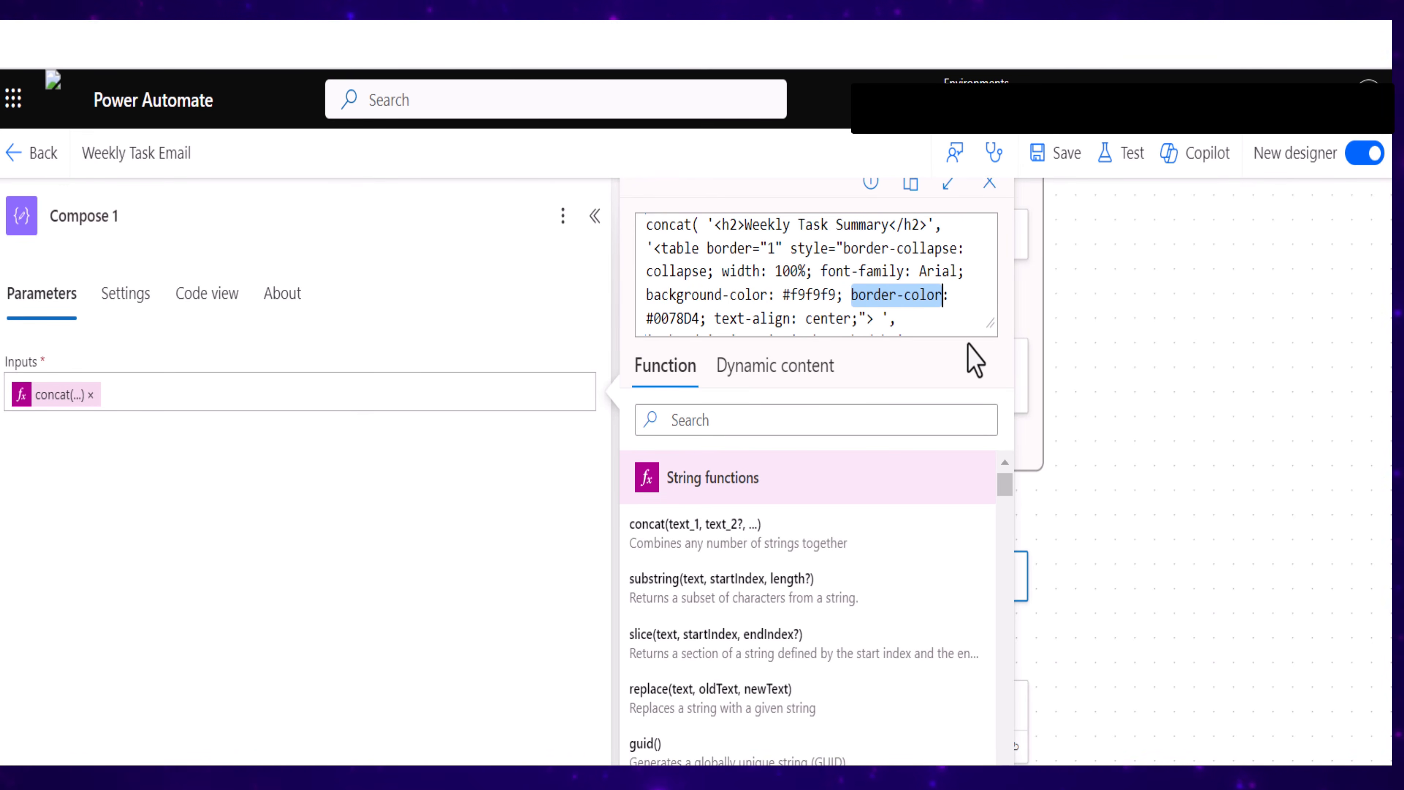
{"action": "left_click_drag", "start_coordinate": [715, 318], "coordinate": [790, 318]}
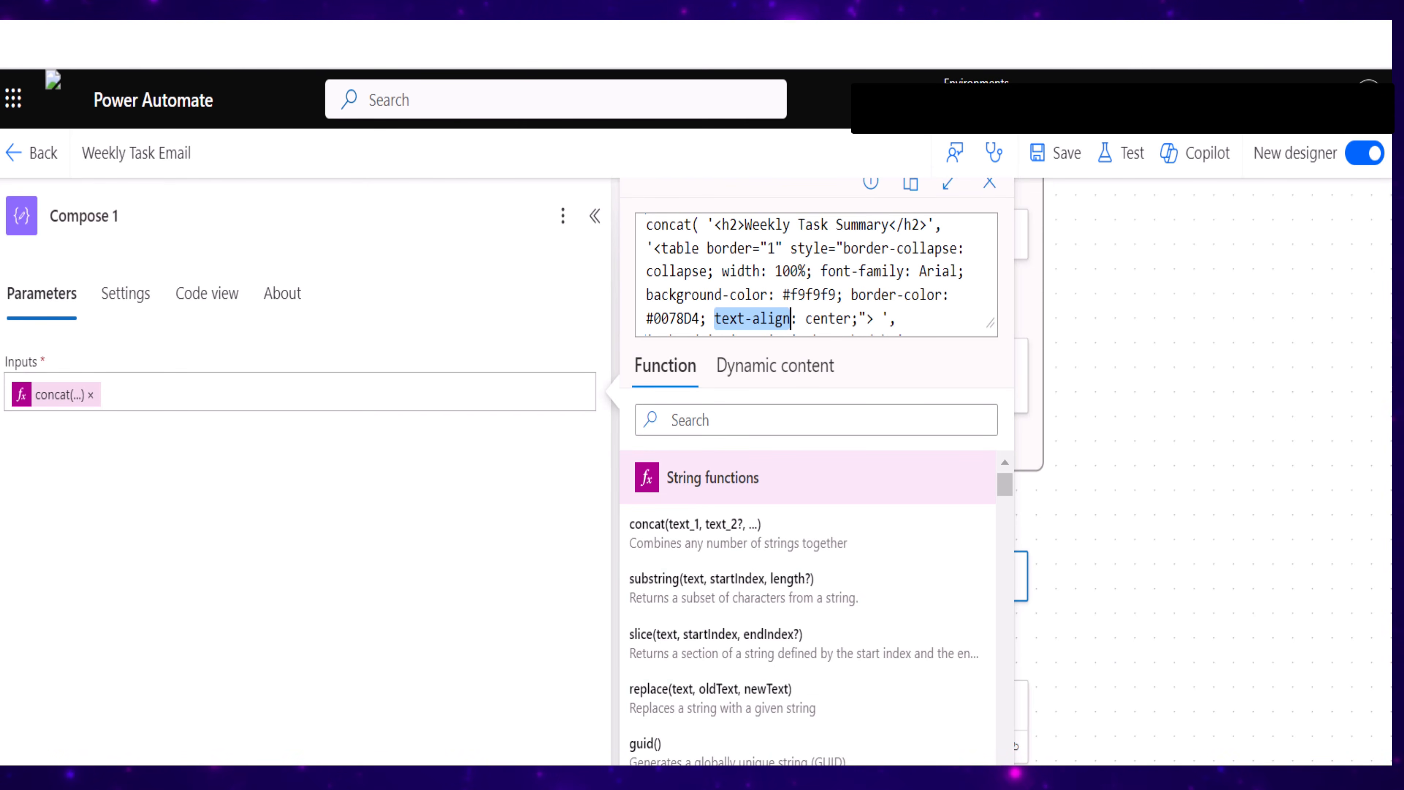
{"action": "left_click", "coordinate": [1063, 157]}
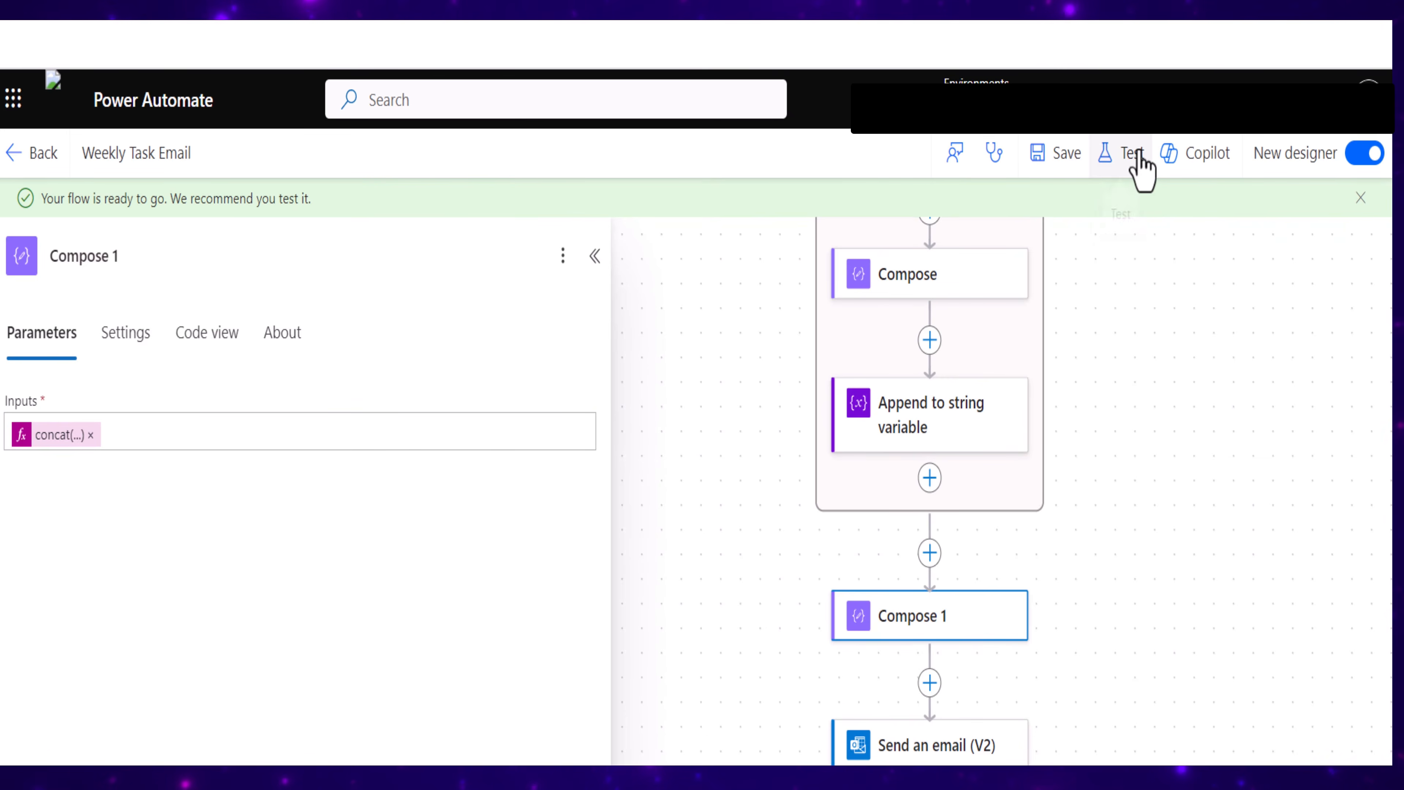
Run a test of the saved Weekly Task Email flow
{"action": "left_click", "coordinate": [1138, 160]}
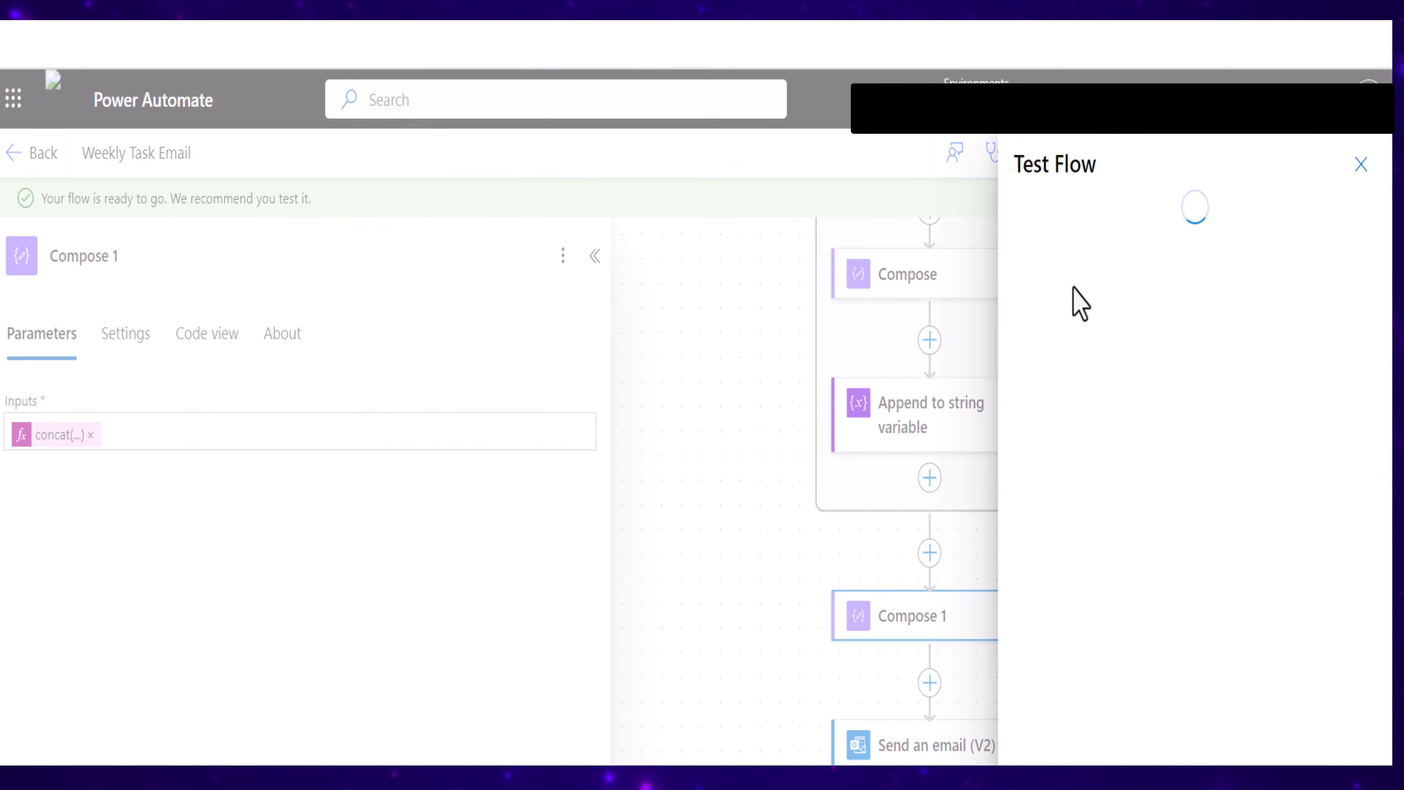
{"action": "left_click", "coordinate": [1025, 216]}
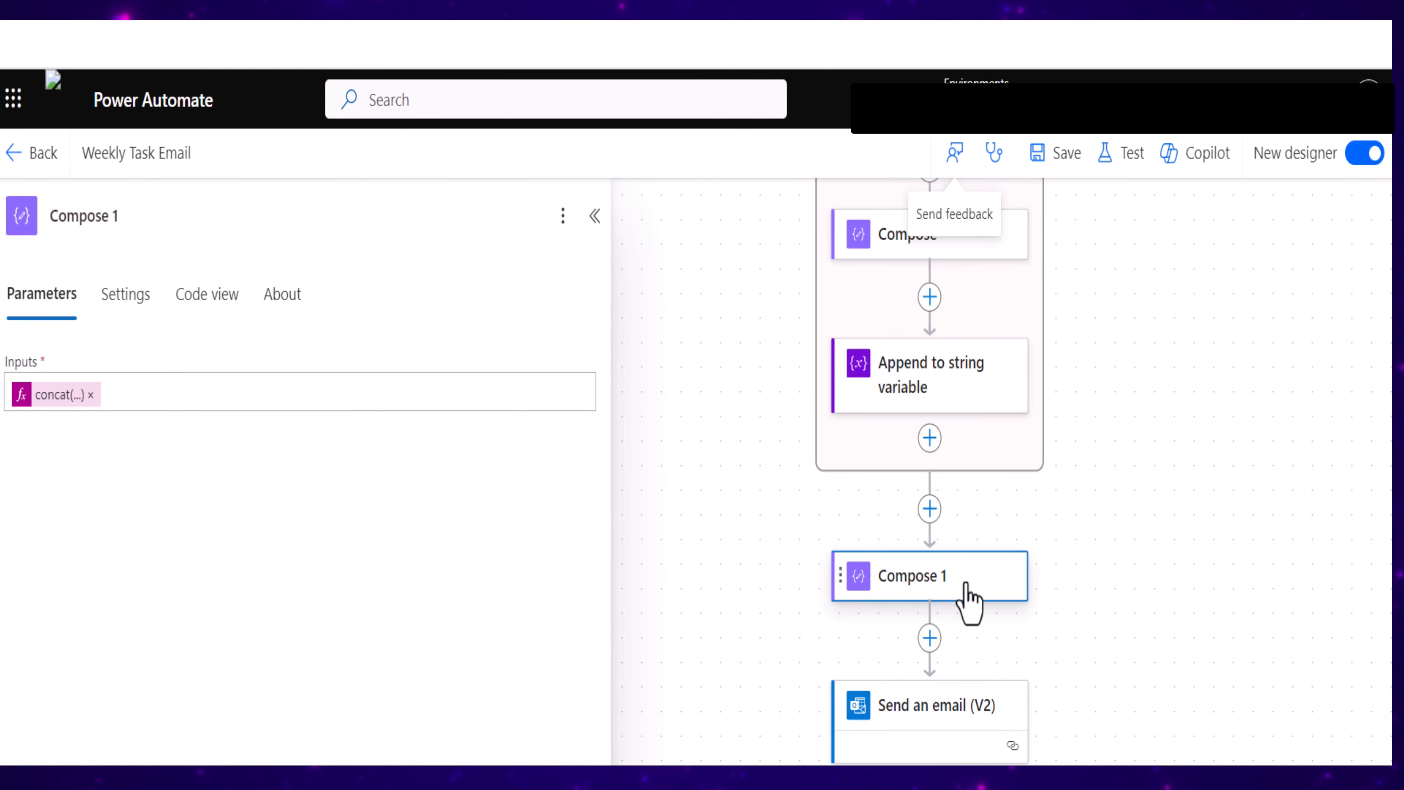
Replace the thead section in Compose 1's expression with Task, Due Date, Progress, Priority, Assigned To and Description headers, and update the expression
{"action": "left_click", "coordinate": [63, 396]}
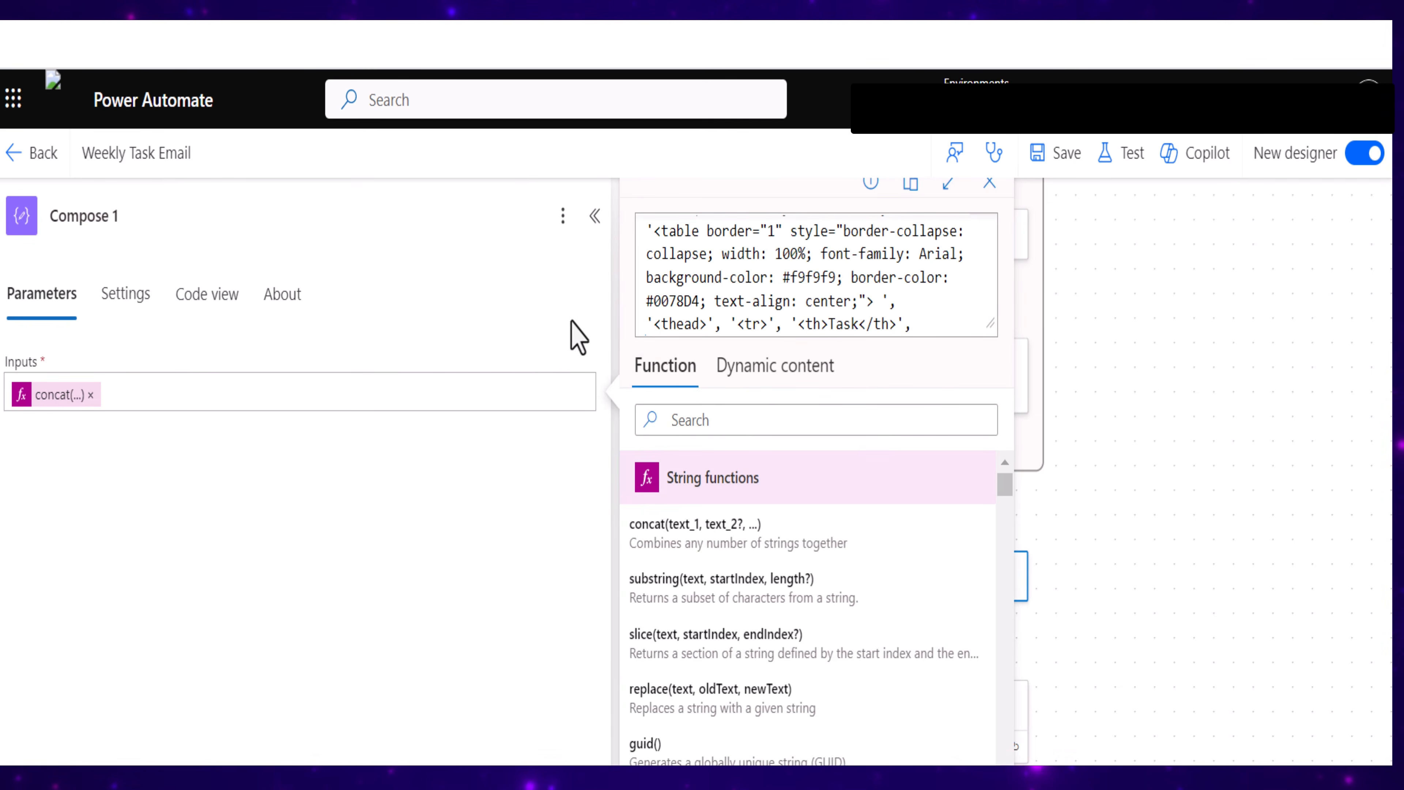
{"action": "left_click_drag", "start_coordinate": [654, 324], "coordinate": [856, 243]}
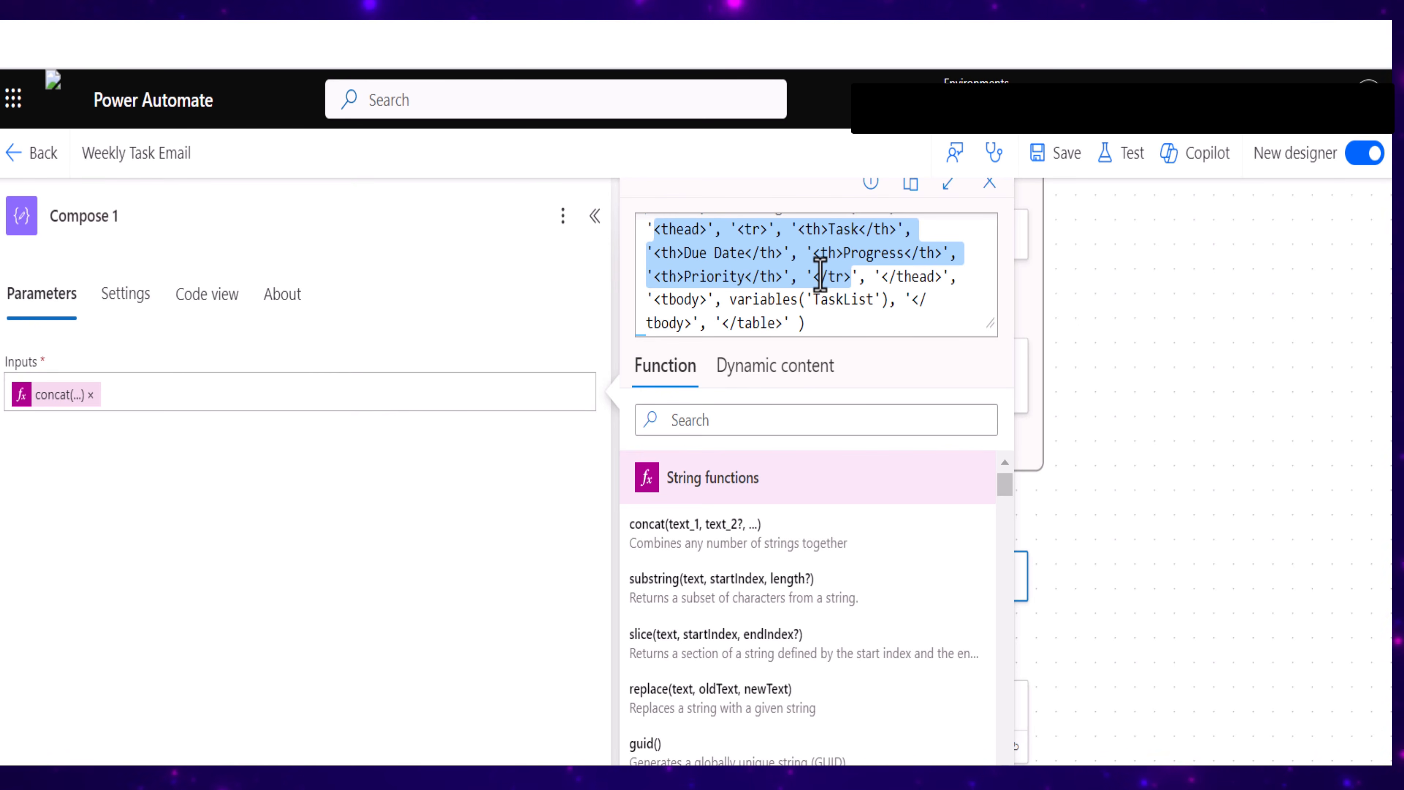
{"action": "left_click", "coordinate": [941, 275]}
{"action": "left_click_drag", "start_coordinate": [942, 275], "coordinate": [654, 228]}
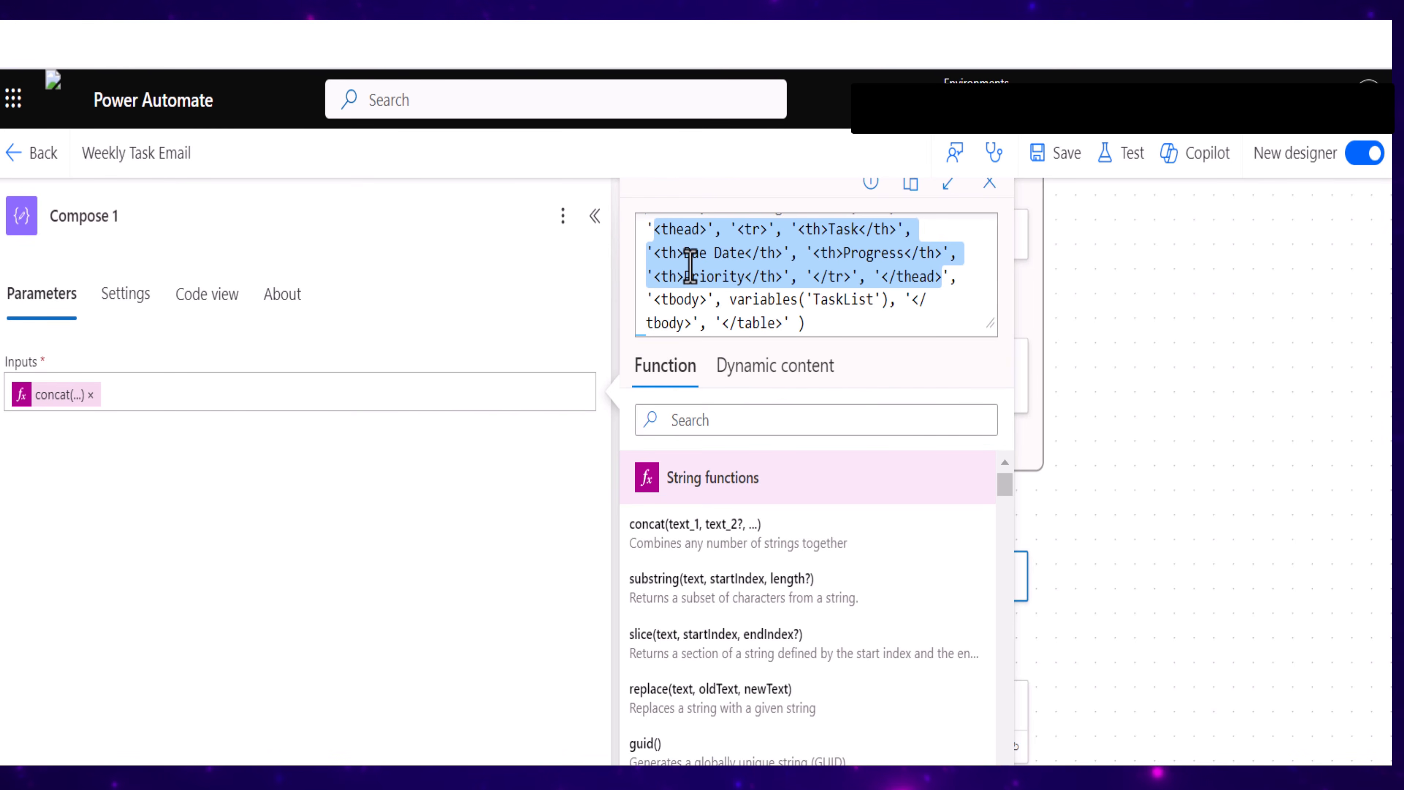
{"action": "type", "text": "<thead> <tr> <th>Task</th> <th>Due Date</th> <th>Progress</th> <th>Priority</th> <th>Assigned To</th> <th>Description</th> </tr> </thead>"}
{"action": "left_click_drag", "start_coordinate": [760, 277], "coordinate": [652, 272]}
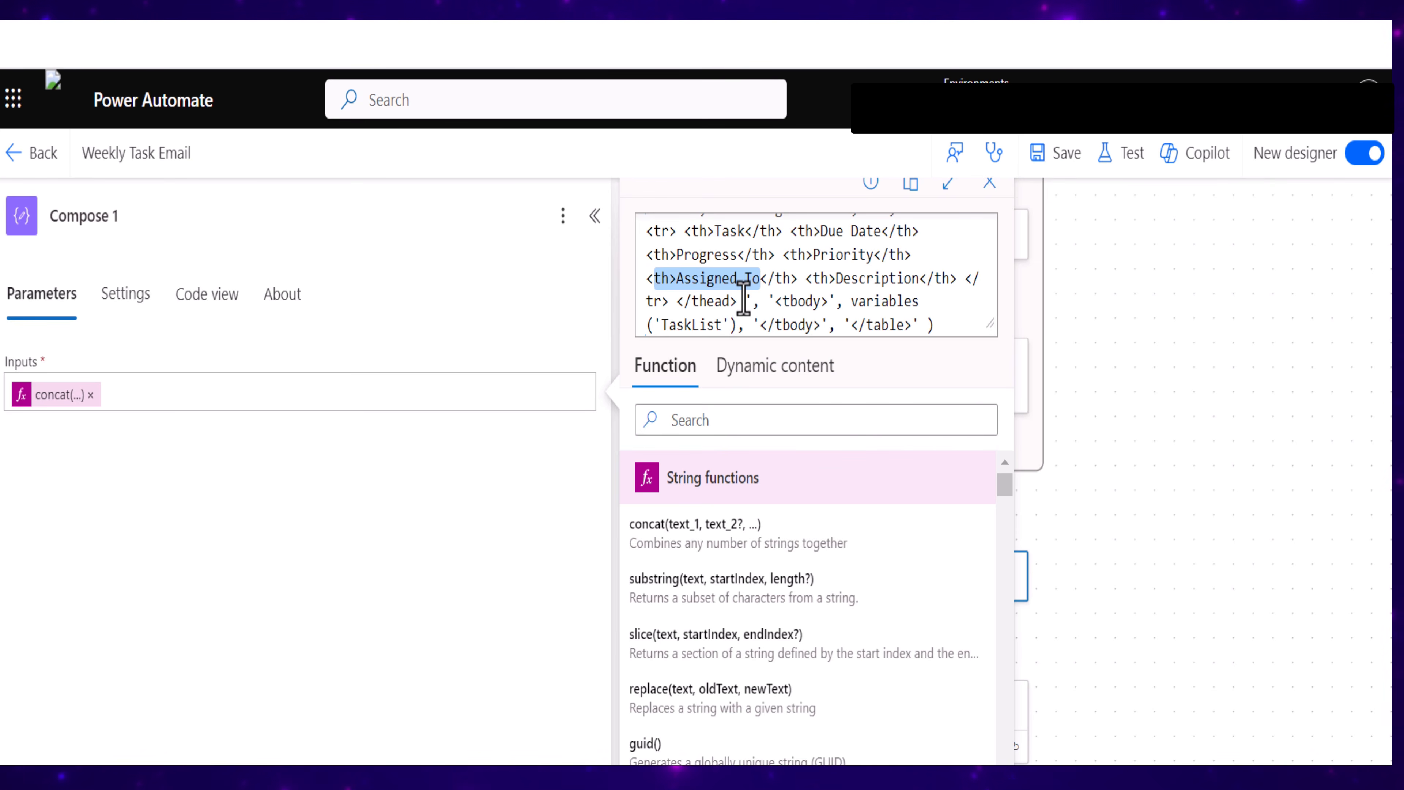
{"action": "left_click_drag", "start_coordinate": [812, 278], "coordinate": [922, 282]}
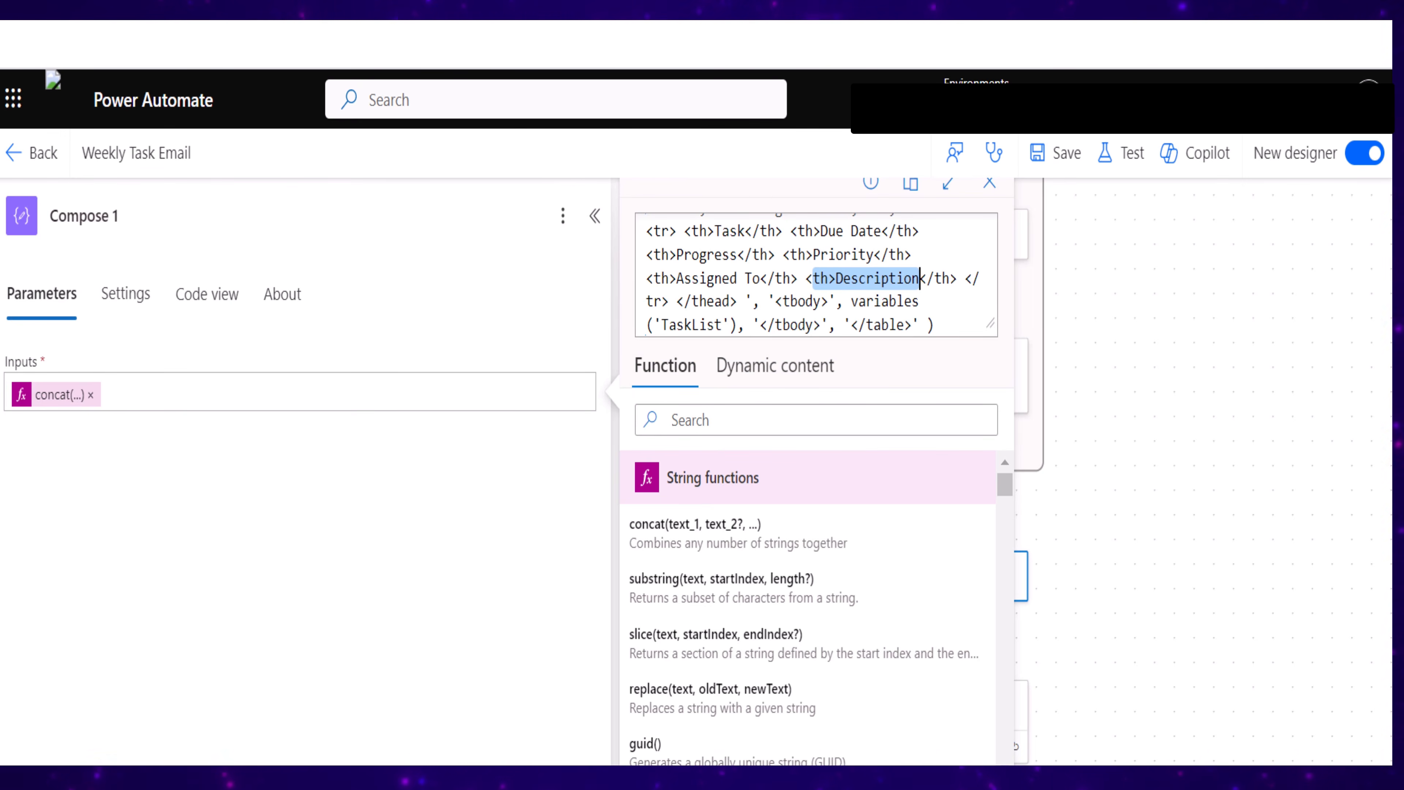
{"action": "left_click", "coordinate": [736, 765]}
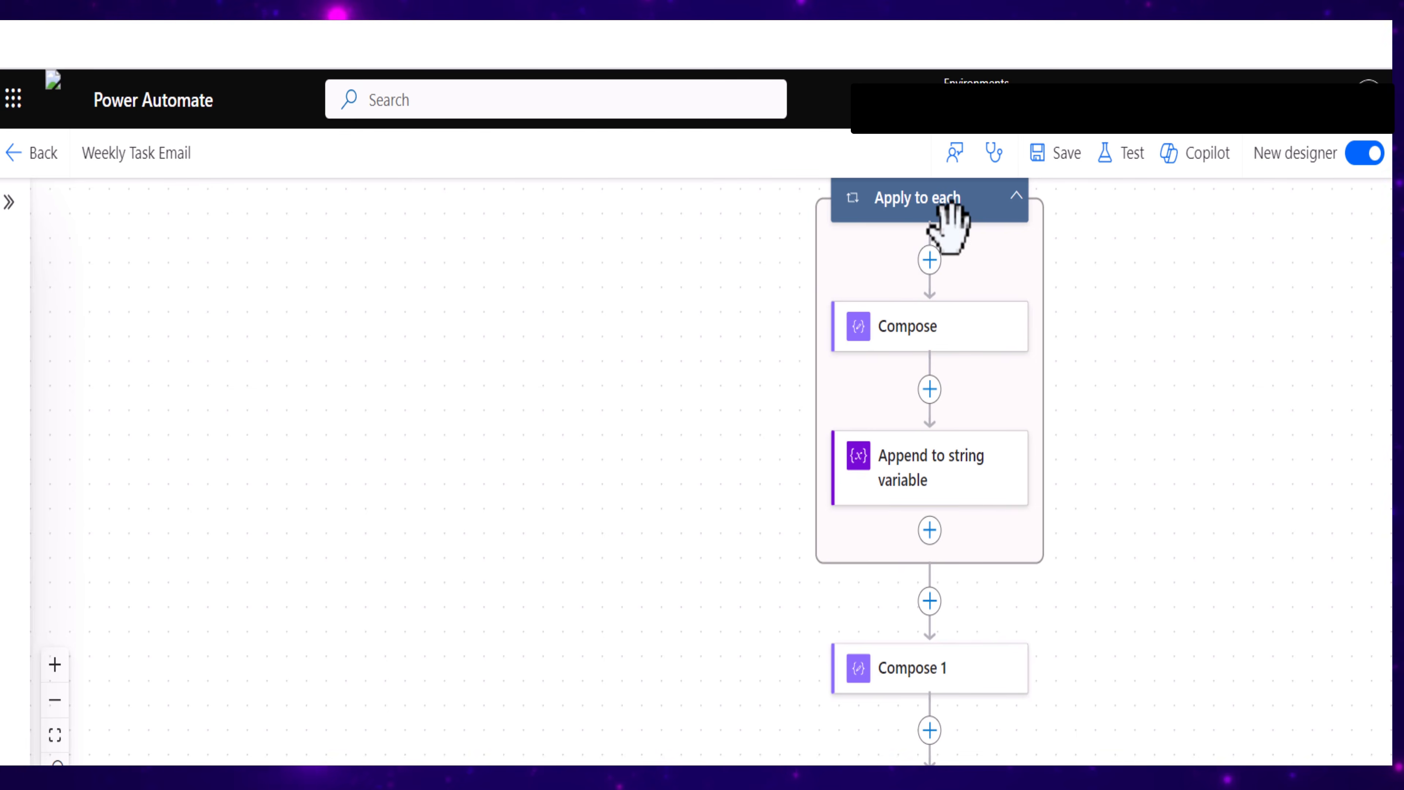
Open the Append to string variable action's value expression and examine its Task, Due Date, Progress and Priority cells
{"action": "left_click", "coordinate": [931, 491]}
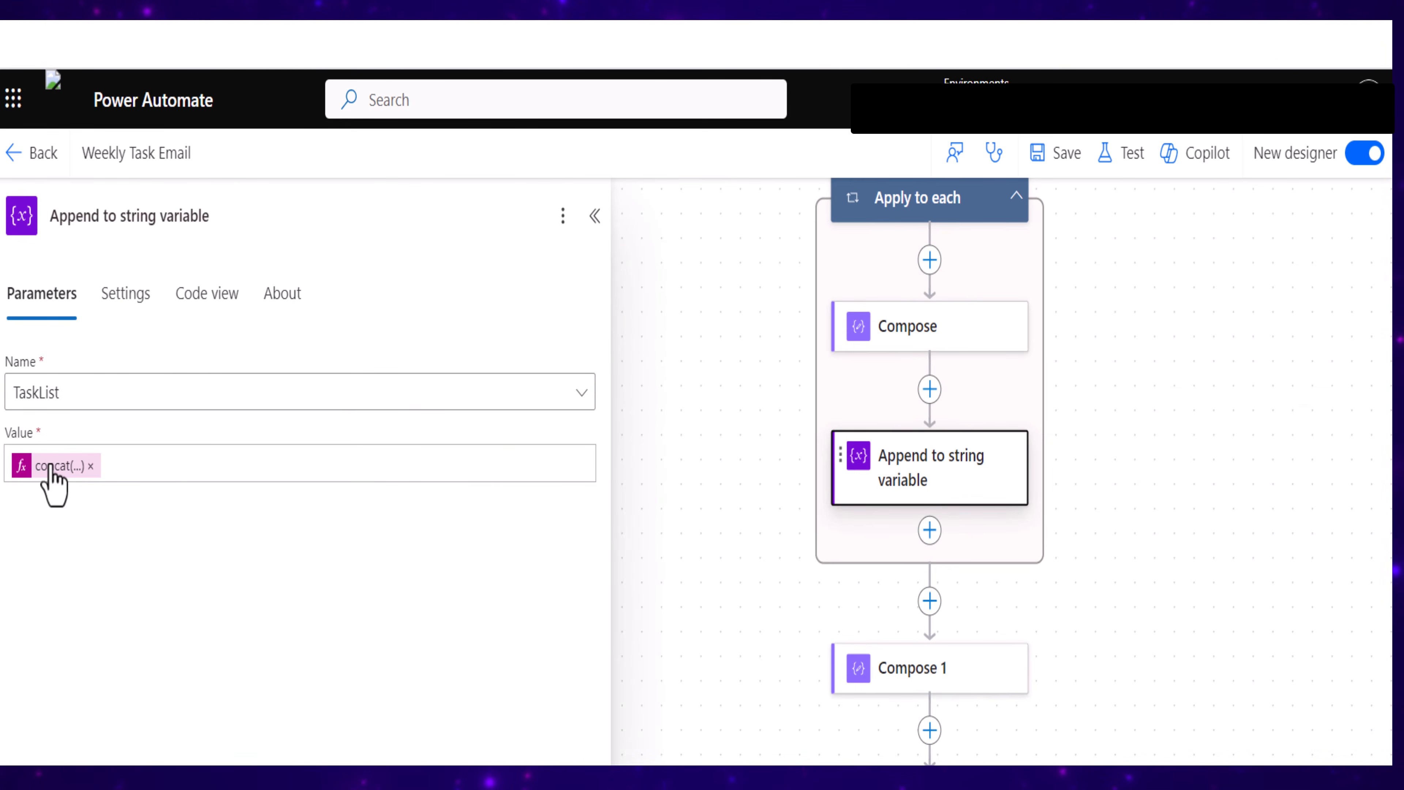
{"action": "left_click", "coordinate": [53, 467]}
{"action": "scroll", "coordinate": [777, 266], "scroll_direction": "up", "scroll_amount": 1}
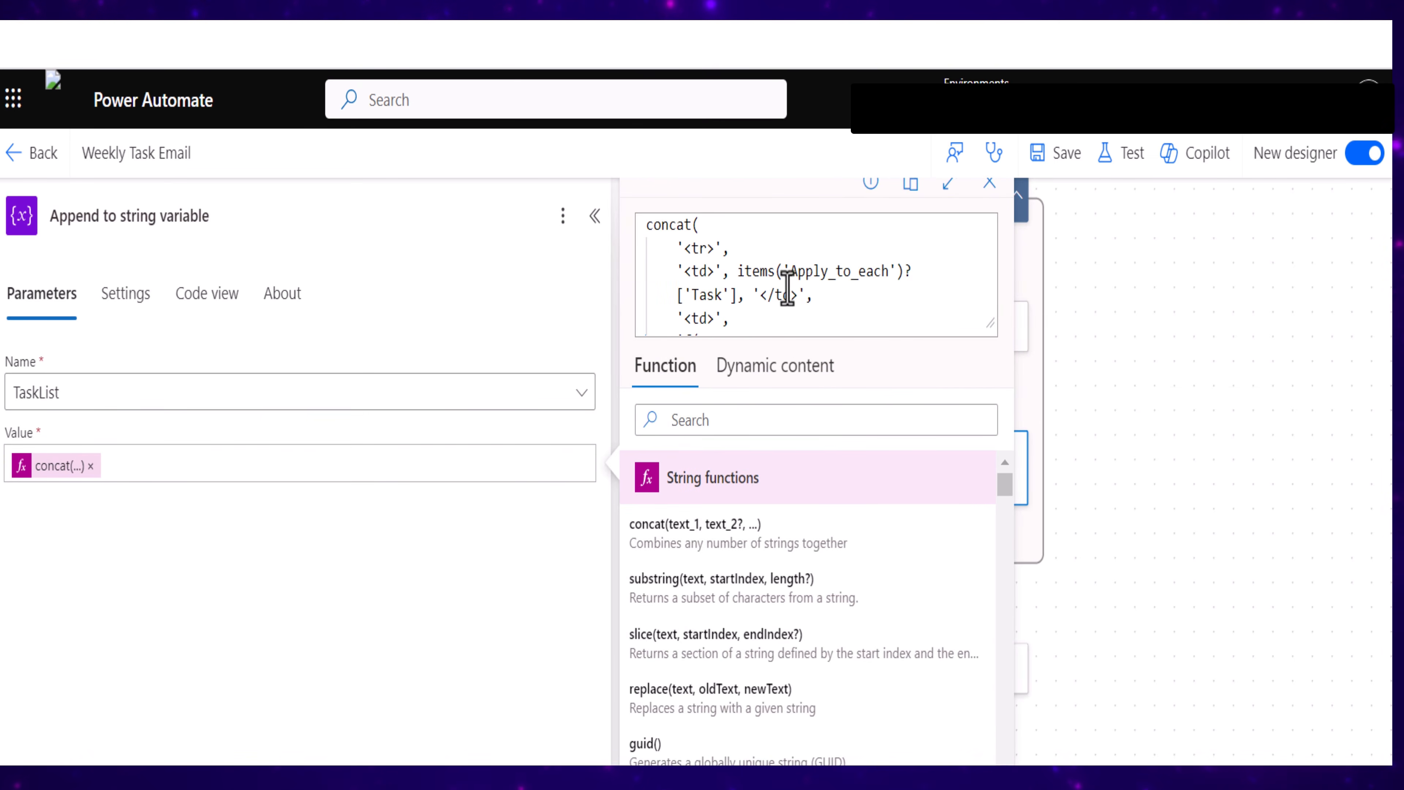
{"action": "left_click", "coordinate": [727, 296]}
{"action": "scroll", "coordinate": [777, 295], "scroll_direction": "down", "scroll_amount": 2}
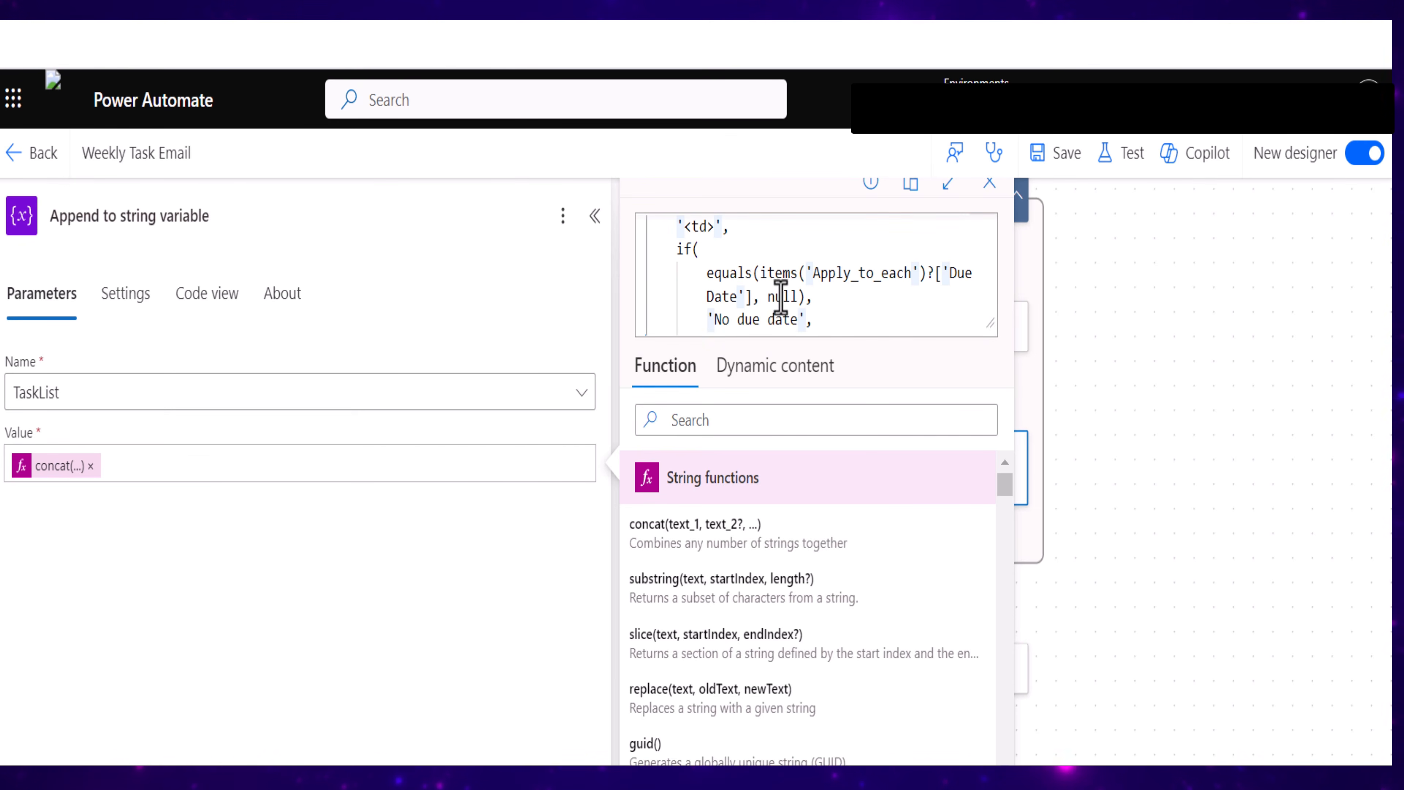
{"action": "left_click", "coordinate": [739, 296]}
{"action": "scroll", "coordinate": [754, 305], "scroll_direction": "down", "scroll_amount": 3}
{"action": "left_click", "coordinate": [731, 319]}
{"action": "scroll", "coordinate": [757, 315], "scroll_direction": "down", "scroll_amount": 2}
{"action": "left_click", "coordinate": [752, 282]}
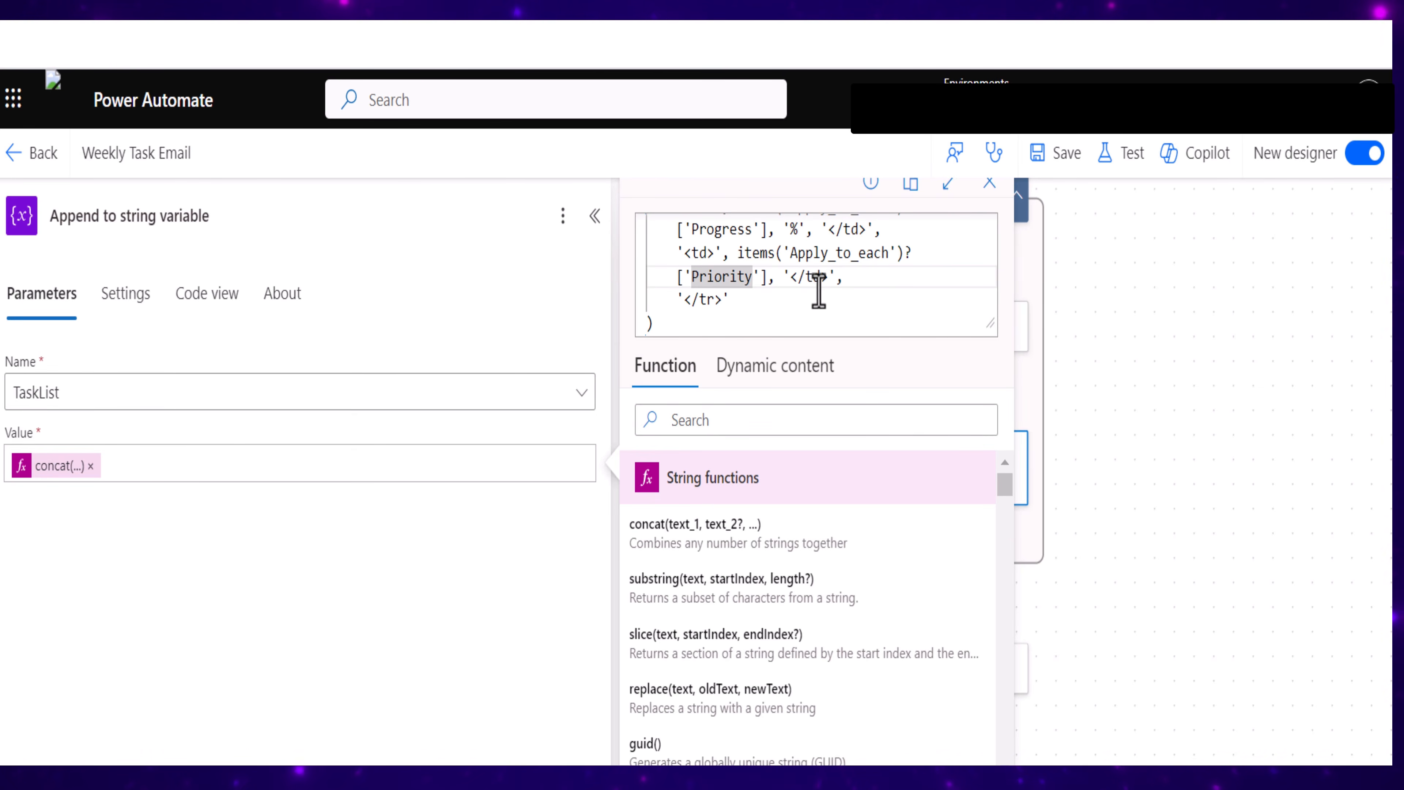
Replace the whole TaskList value expression with a concat version that adds 'Assigned To' and 'Description' cells after Priority, and update it
{"action": "scroll", "coordinate": [829, 304], "scroll_direction": "up", "scroll_amount": 3}
{"action": "scroll", "coordinate": [841, 310], "scroll_direction": "up", "scroll_amount": 3}
{"action": "left_click", "coordinate": [838, 297]}
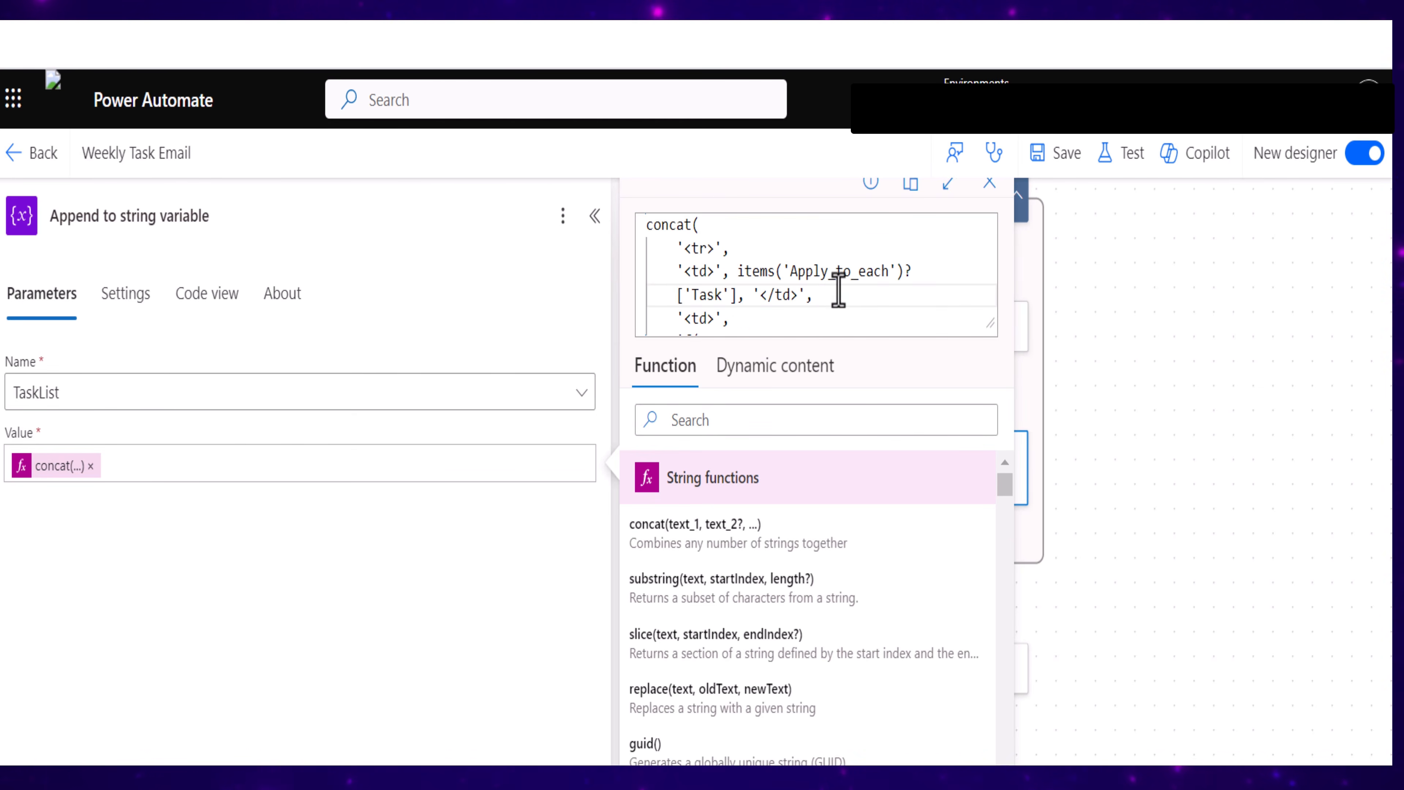
{"action": "key", "text": "ctrl+a"}
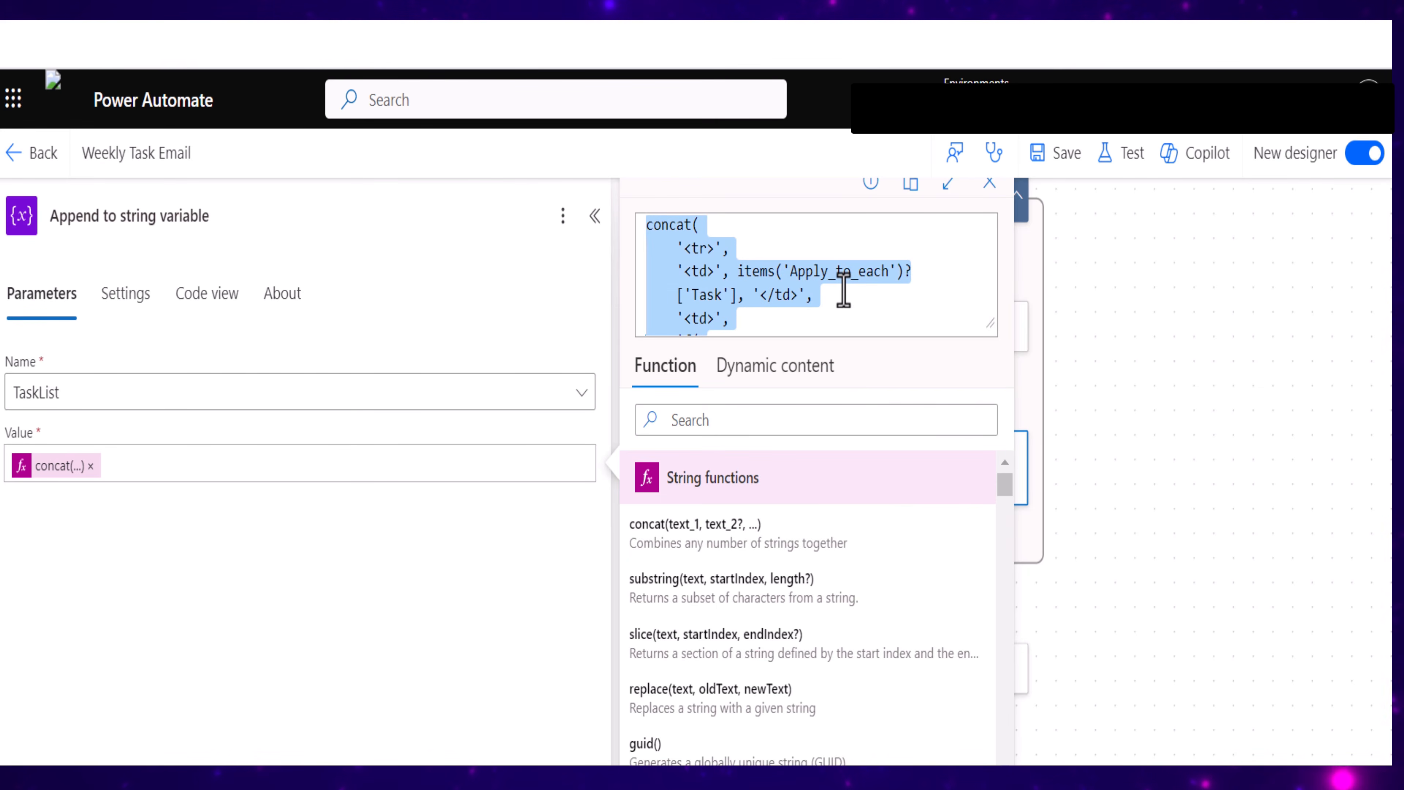
{"action": "key", "text": "ctrl+v"}
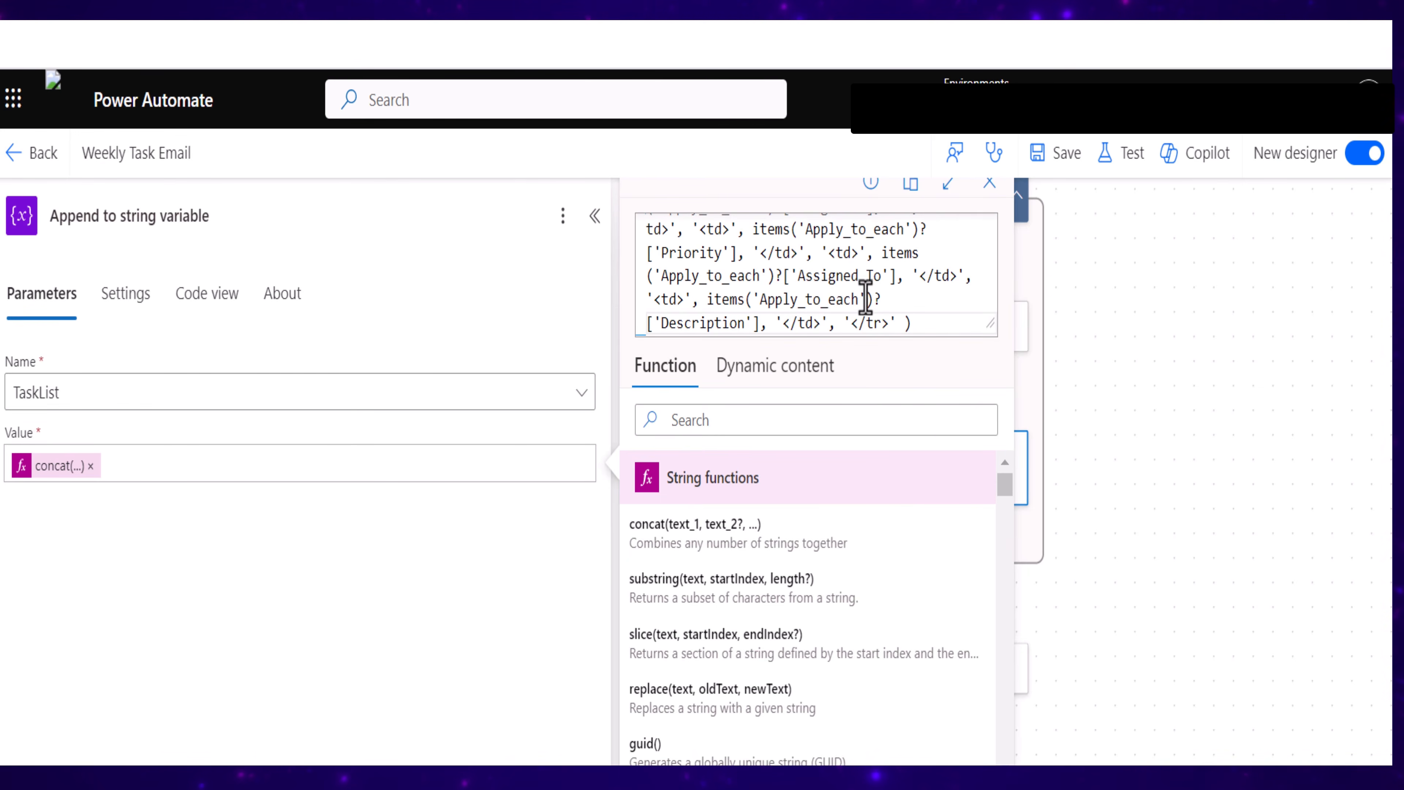
{"action": "double_click", "coordinate": [820, 277]}
{"action": "double_click", "coordinate": [735, 323]}
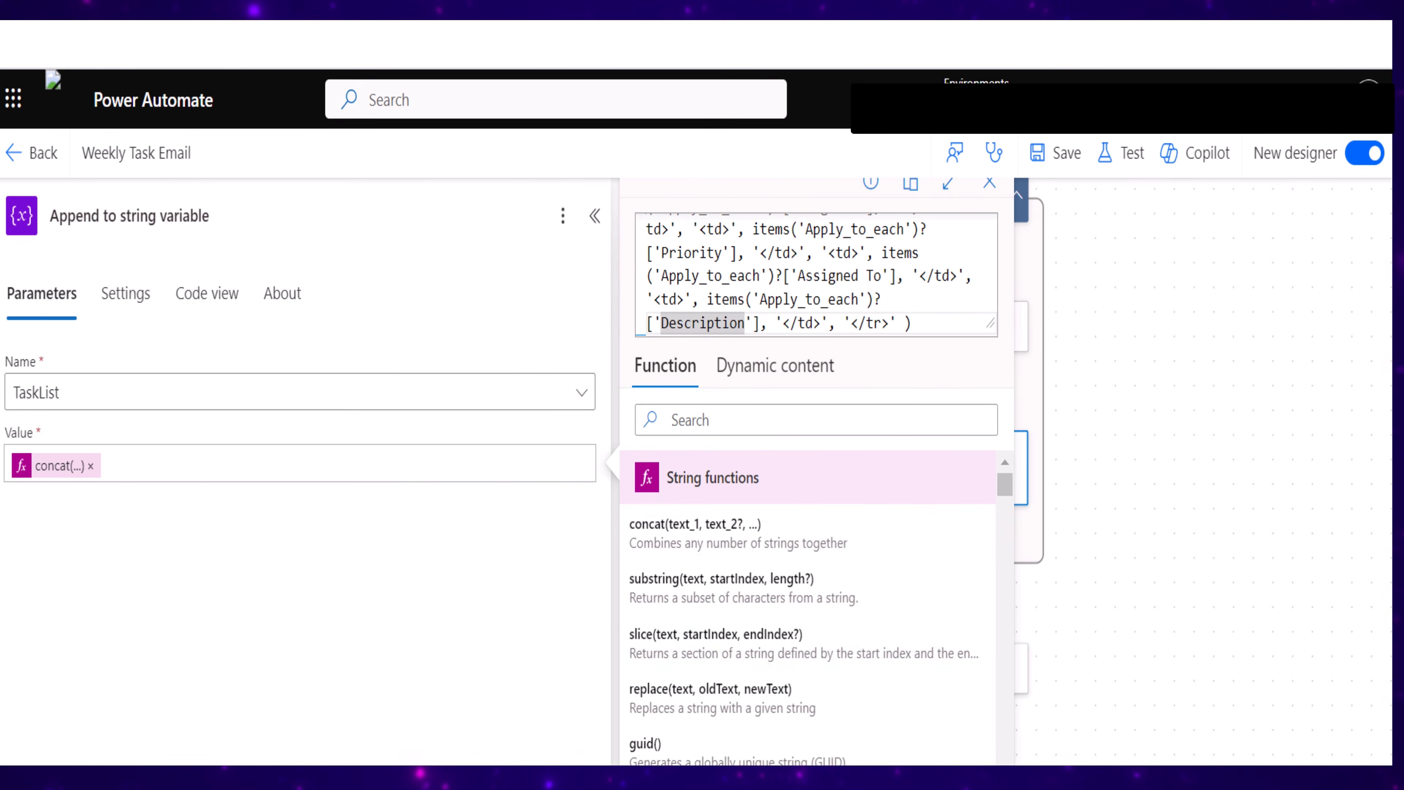
{"action": "left_click", "coordinate": [816, 775]}
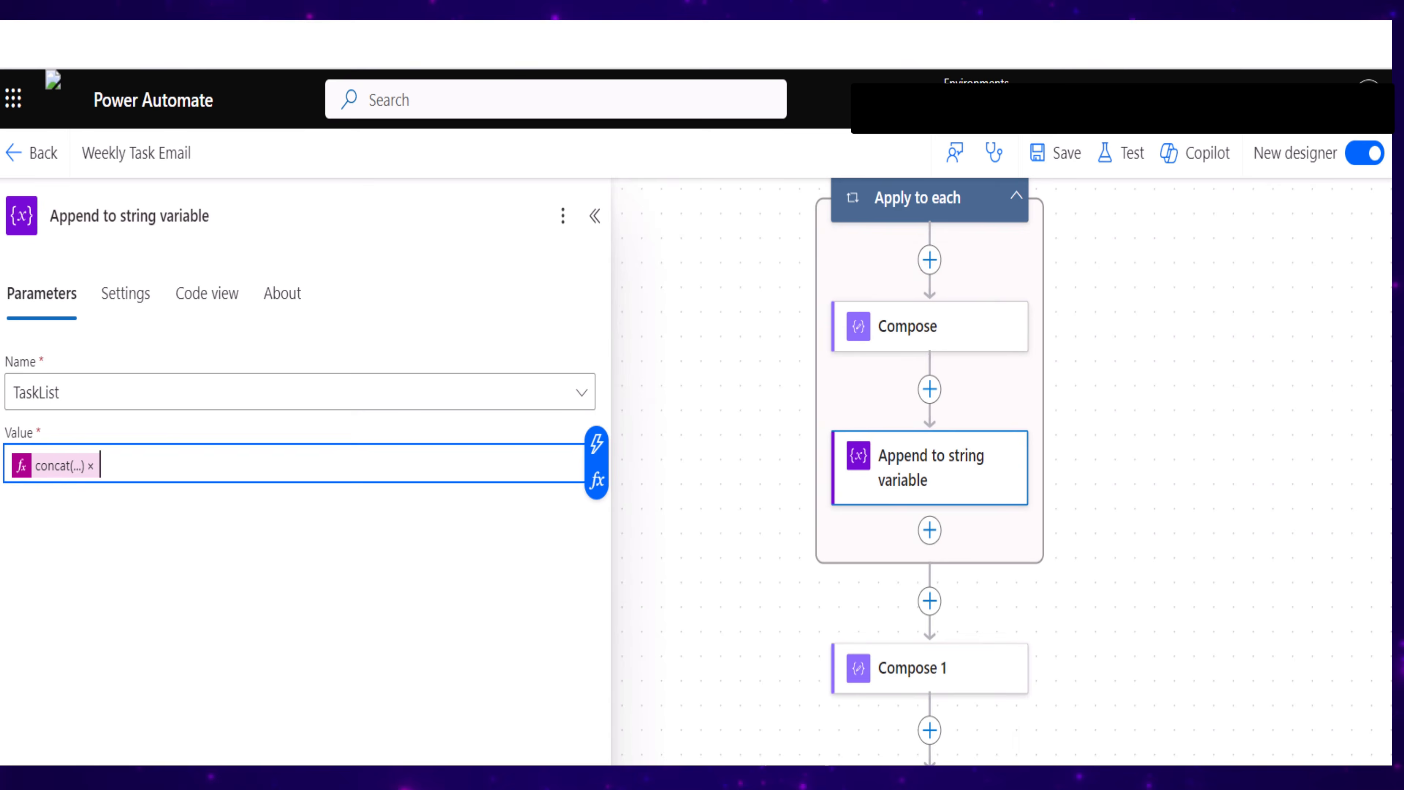
Save the flow, test it again and open the newly received Weekly Task Summary email
{"action": "left_click", "coordinate": [1062, 159]}
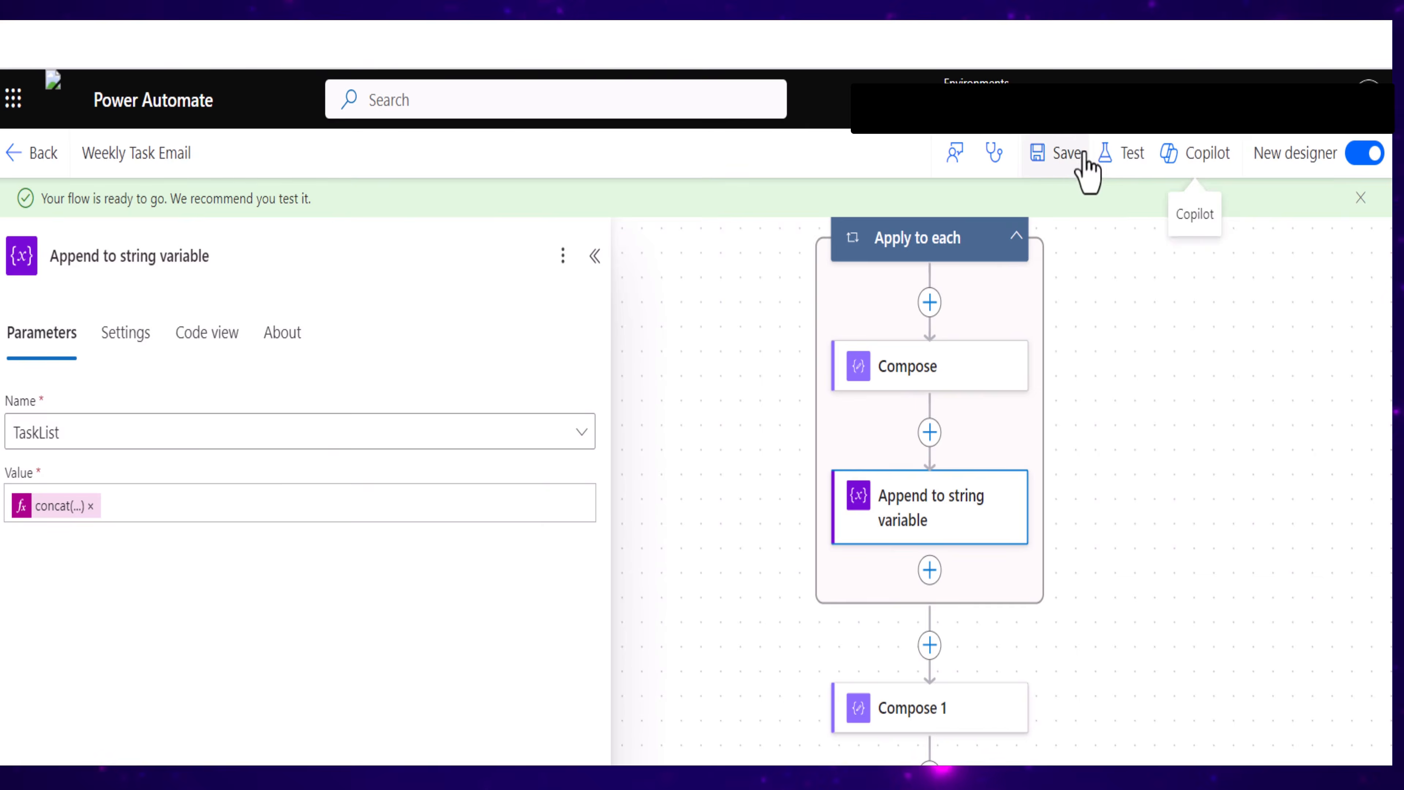
{"action": "left_click", "coordinate": [1126, 159]}
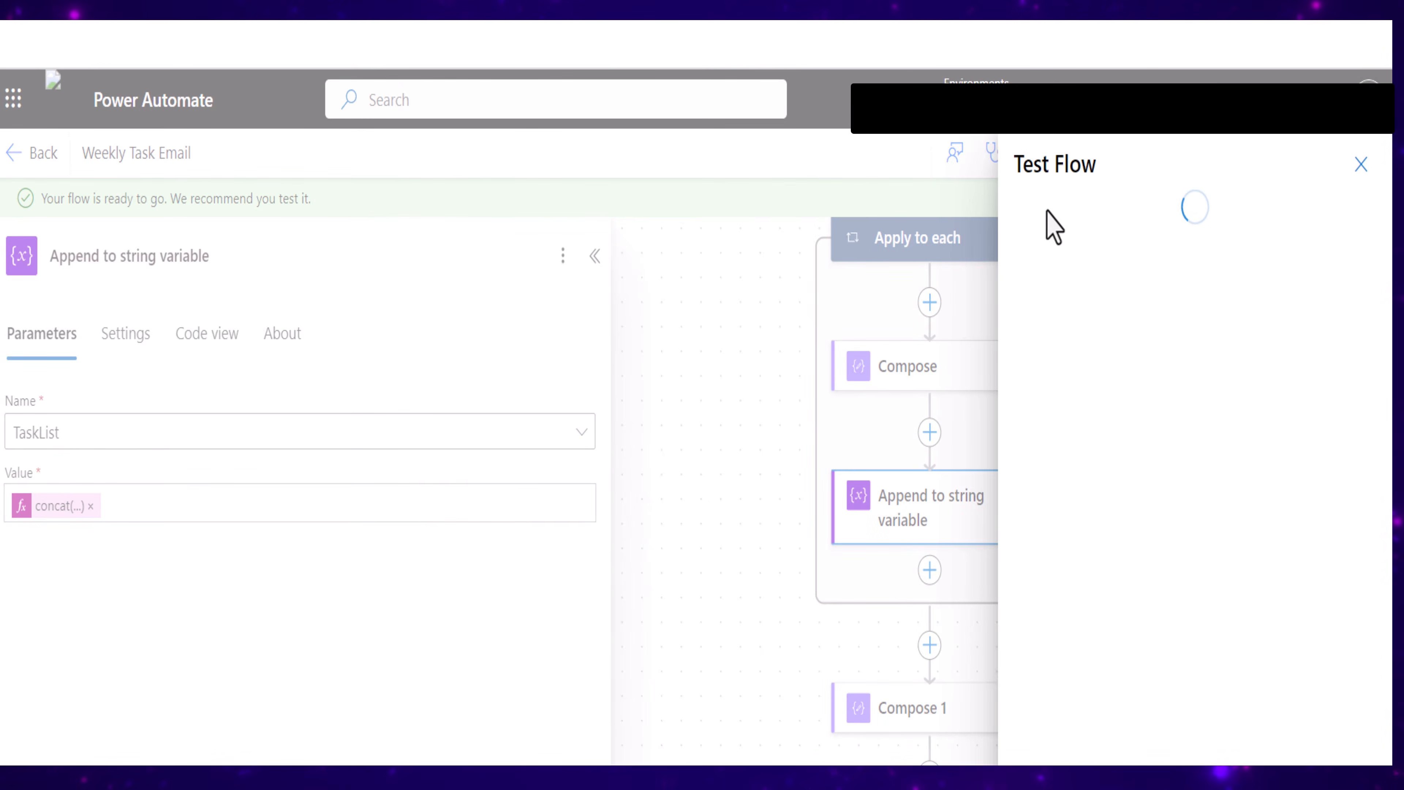
{"action": "left_click", "coordinate": [1035, 224]}
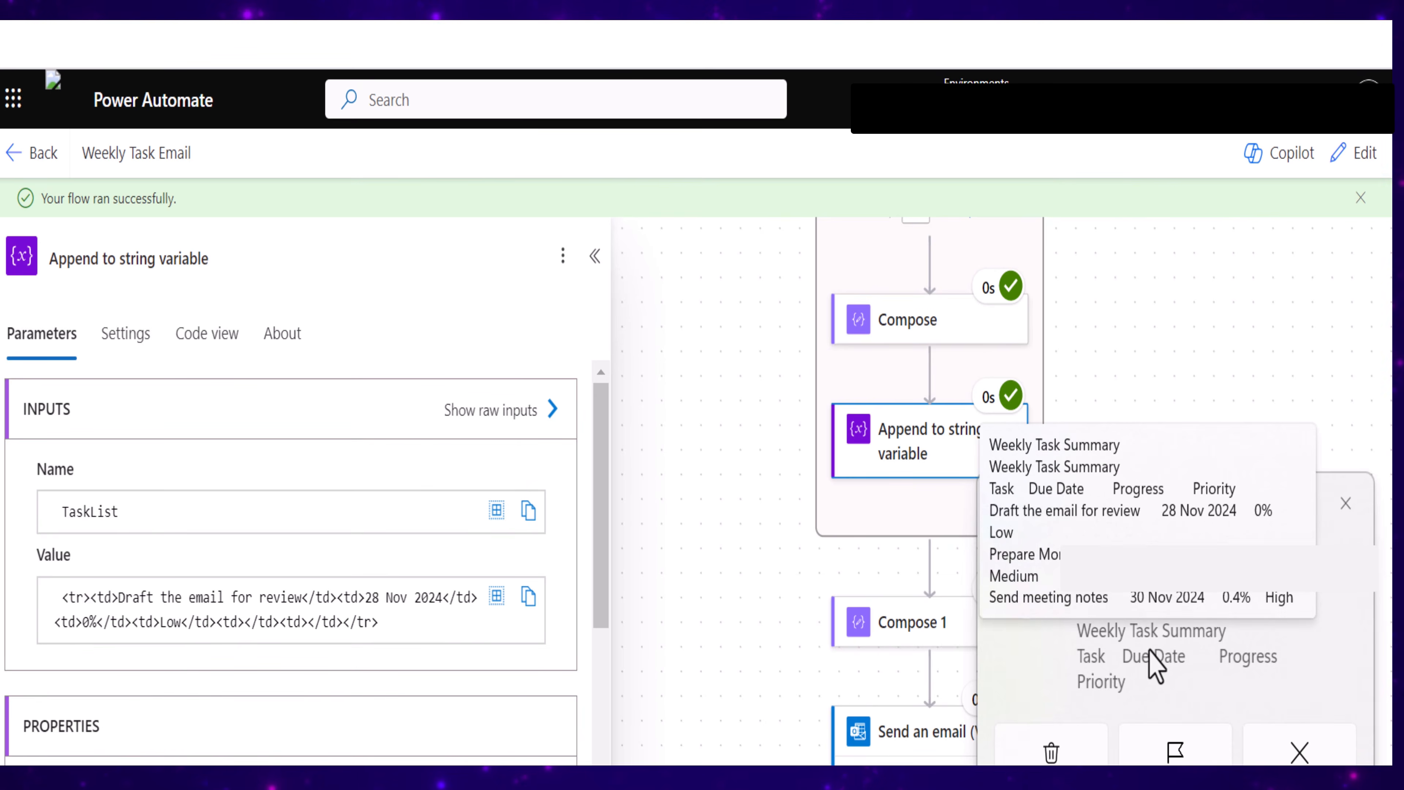
{"action": "left_click", "coordinate": [1147, 664]}
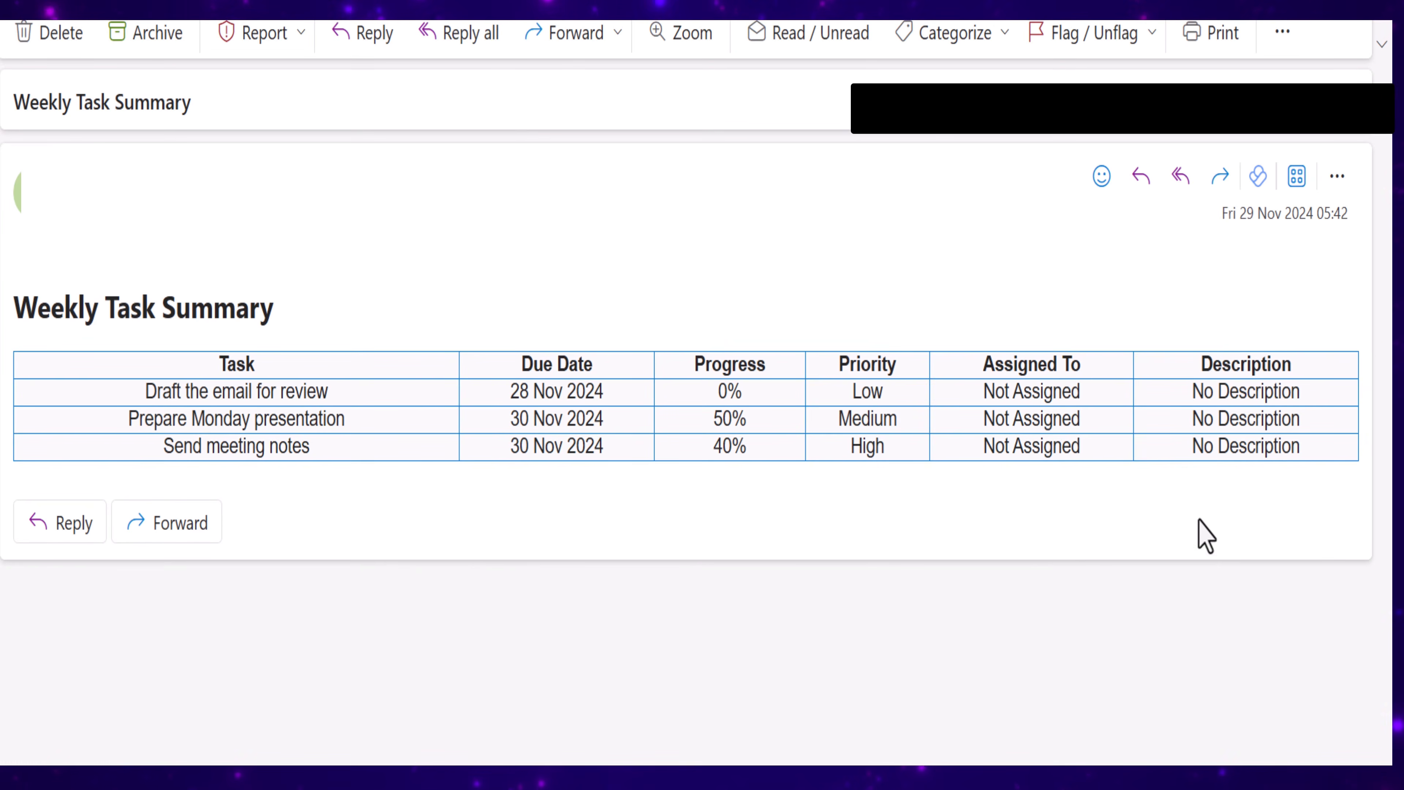